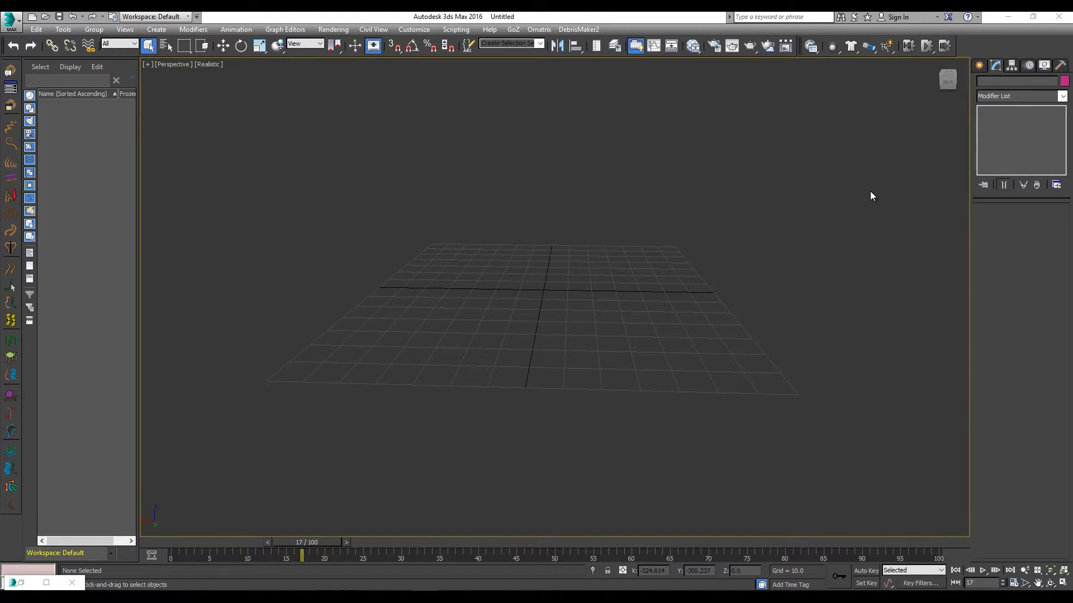
Step: Generate a single meteor with the Meteor_v1.0 module of Debris Maker, and close the generator
{"action": "left_click", "coordinate": [594, 32]}
{"action": "left_click", "coordinate": [595, 44]}
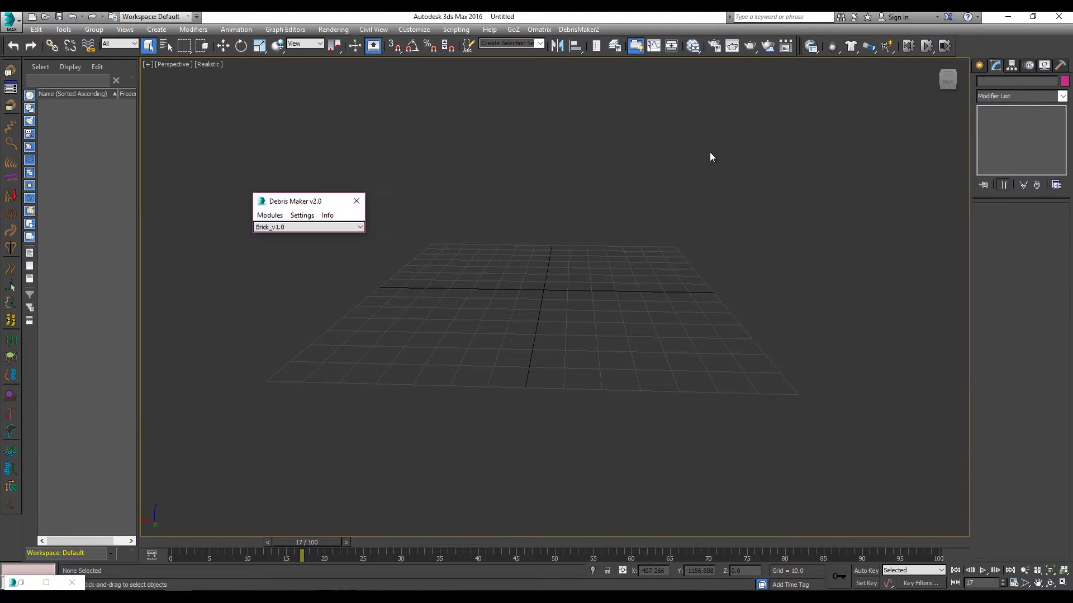
{"action": "left_click", "coordinate": [320, 228]}
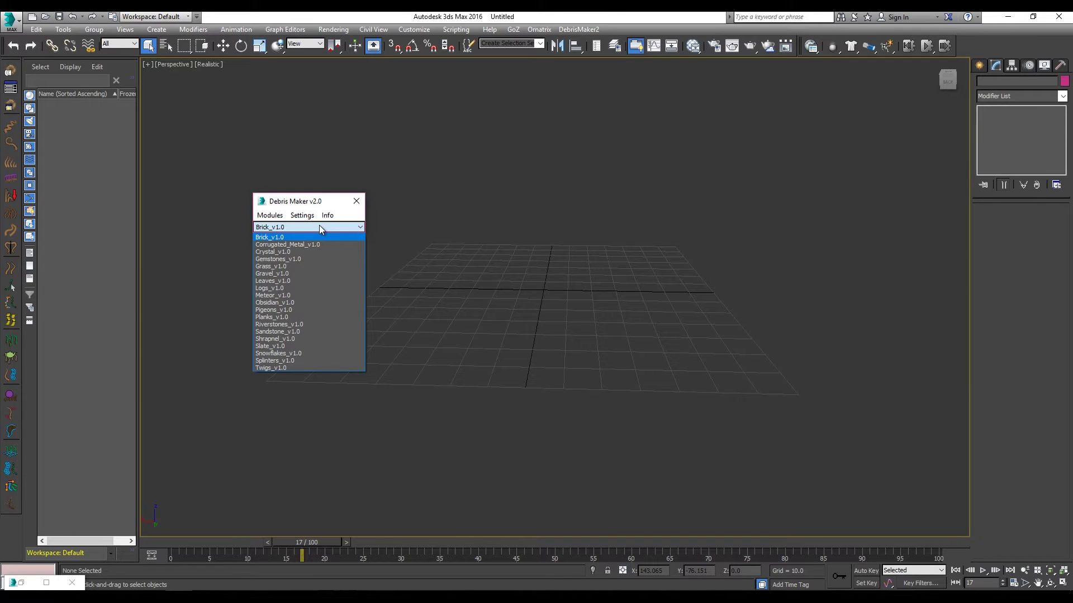
{"action": "left_click", "coordinate": [336, 292]}
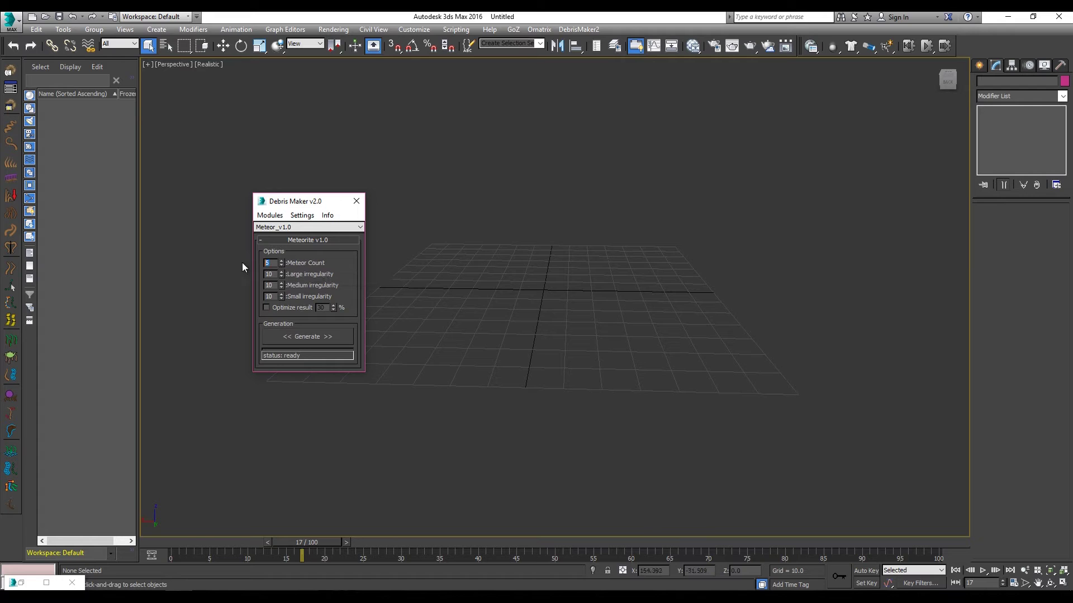
{"action": "type", "text": "1"}
{"action": "left_click", "coordinate": [320, 335]}
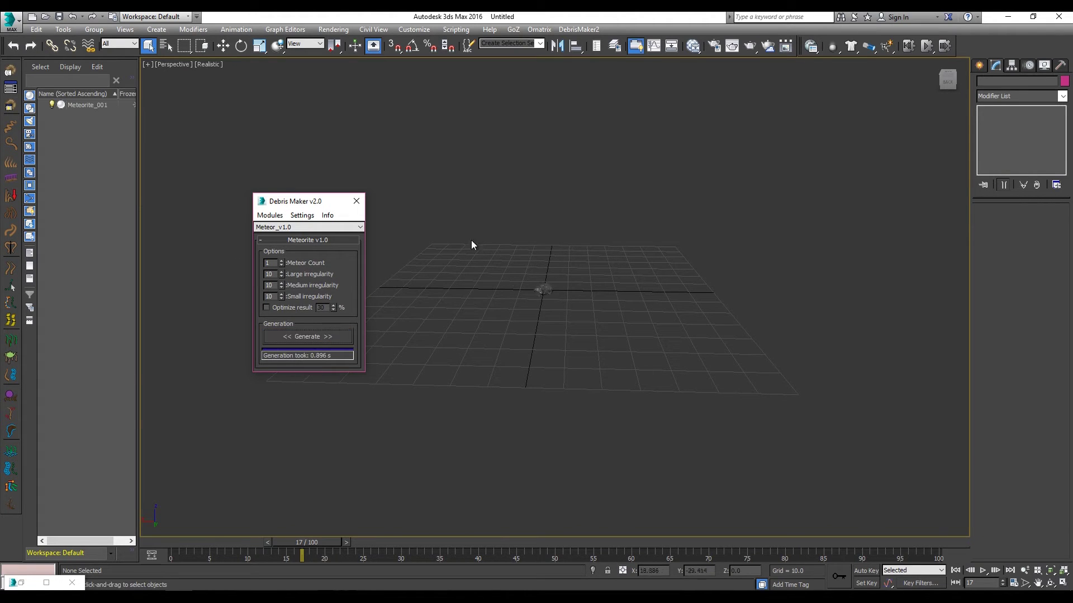
{"action": "left_click", "coordinate": [352, 204]}
Step: Select the generated meteorite and examine its shape from several sides along with its full modifier stack
{"action": "scroll", "coordinate": [547, 290], "scroll_direction": "up", "scroll_amount": 5}
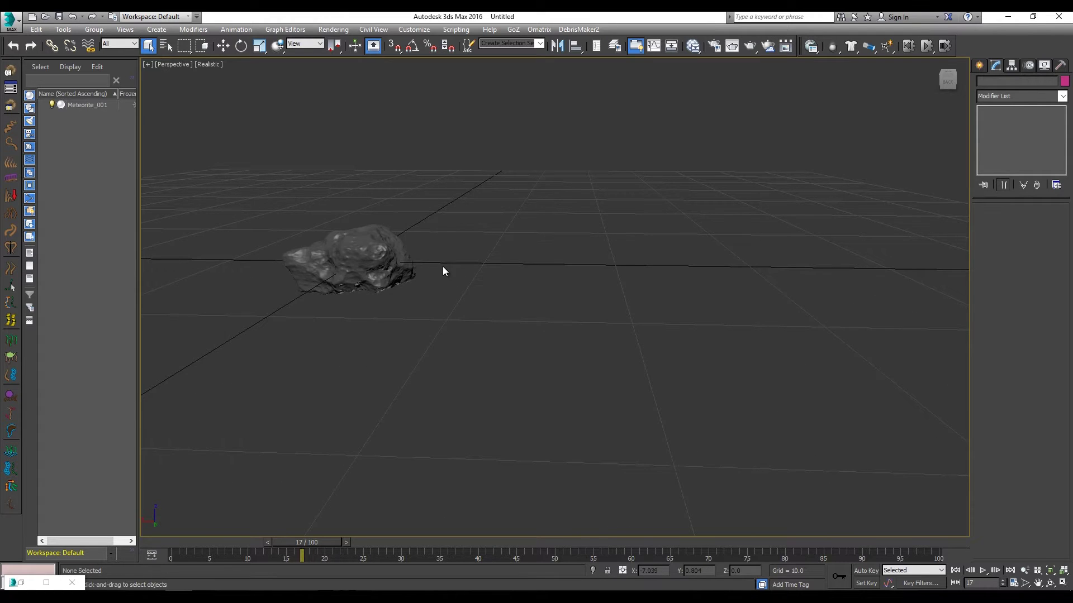
{"action": "middle_click_drag", "start_coordinate": [442, 266], "coordinate": [536, 258], "text": "alt"}
{"action": "left_click", "coordinate": [484, 288]}
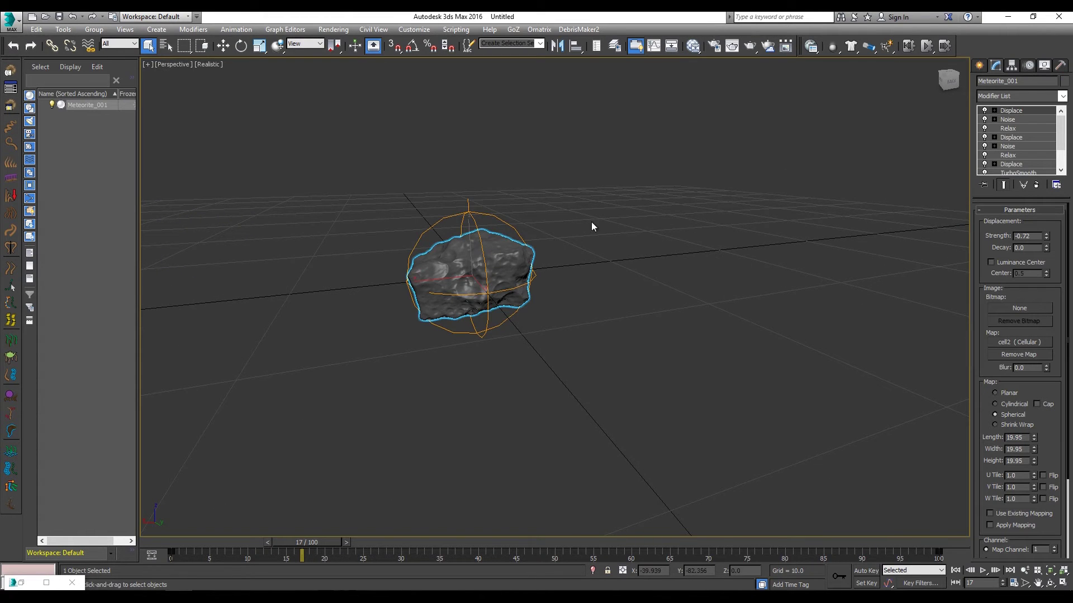
{"action": "middle_click_drag", "start_coordinate": [591, 222], "coordinate": [502, 240], "text": "alt"}
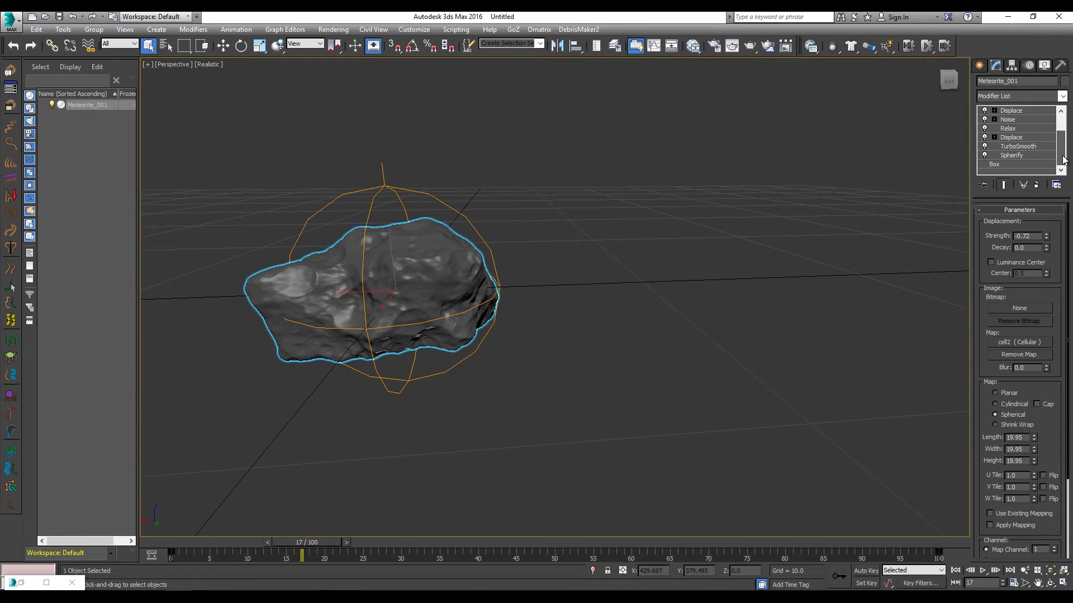
{"action": "scroll", "coordinate": [1061, 145], "scroll_direction": "down", "scroll_amount": 1}
{"action": "scroll", "coordinate": [1061, 144], "scroll_direction": "down", "scroll_amount": 1}
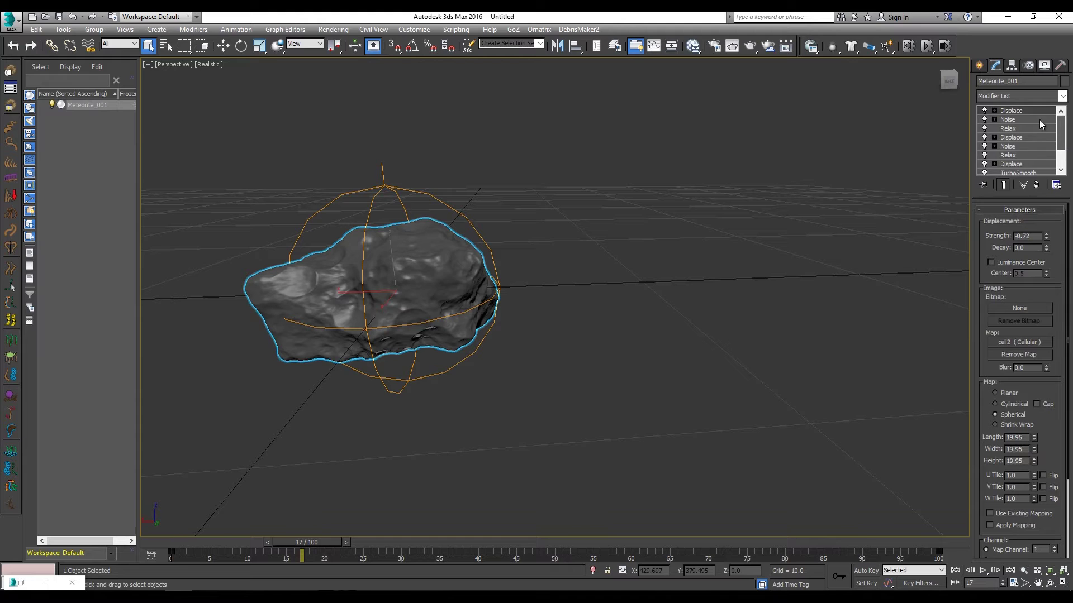
{"action": "scroll", "coordinate": [1055, 136], "scroll_direction": "down", "scroll_amount": 1}
{"action": "scroll", "coordinate": [1023, 140], "scroll_direction": "up", "scroll_amount": 3}
{"action": "scroll", "coordinate": [1015, 138], "scroll_direction": "down", "scroll_amount": 3}
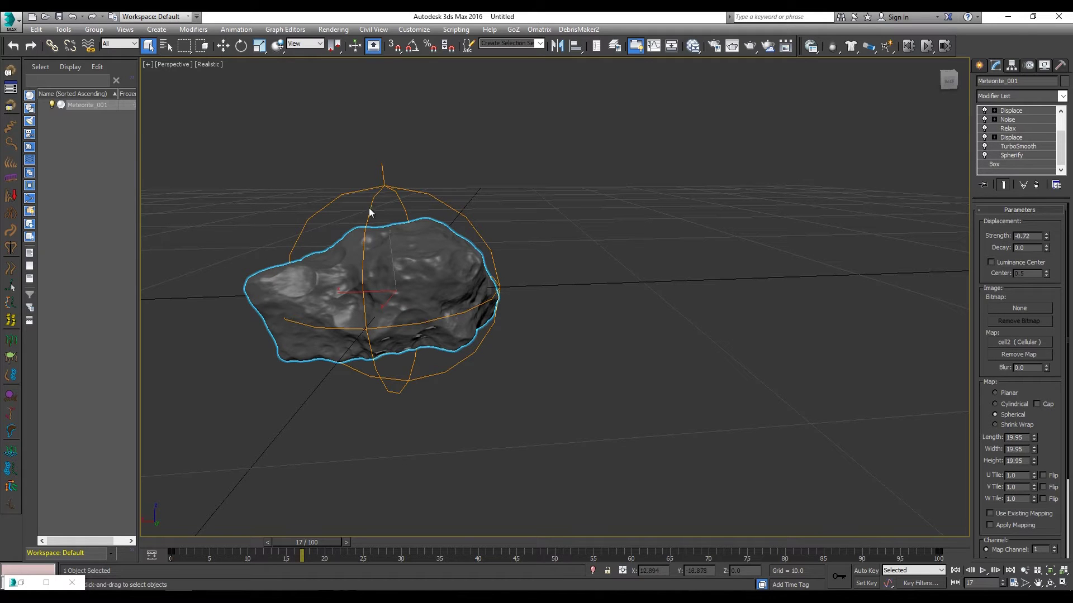
{"action": "middle_click_drag", "start_coordinate": [472, 227], "coordinate": [553, 214], "text": "alt"}
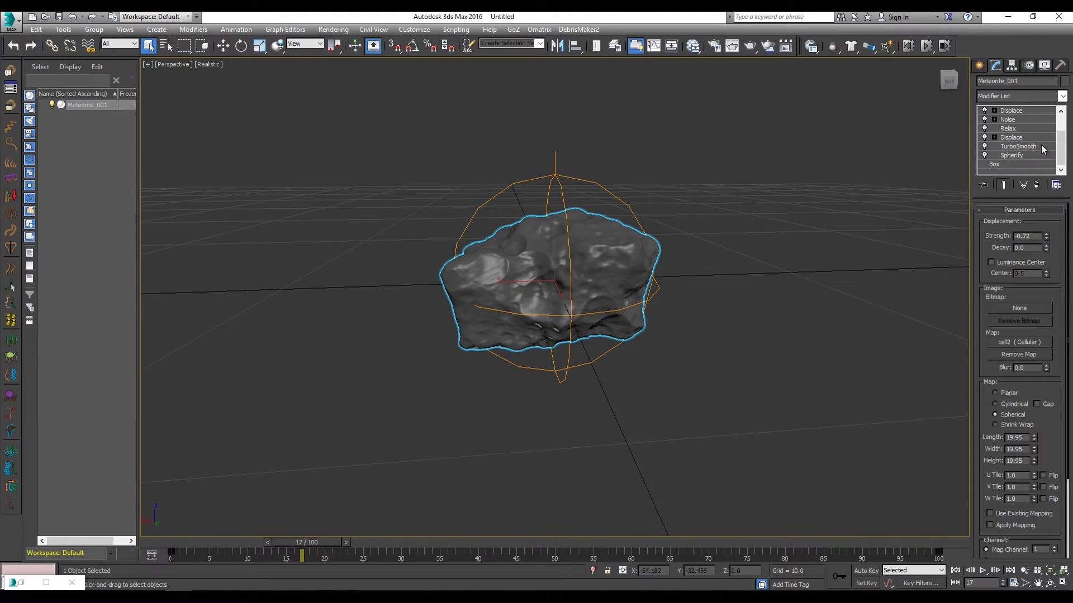
{"action": "scroll", "coordinate": [1039, 142], "scroll_direction": "up", "scroll_amount": 3}
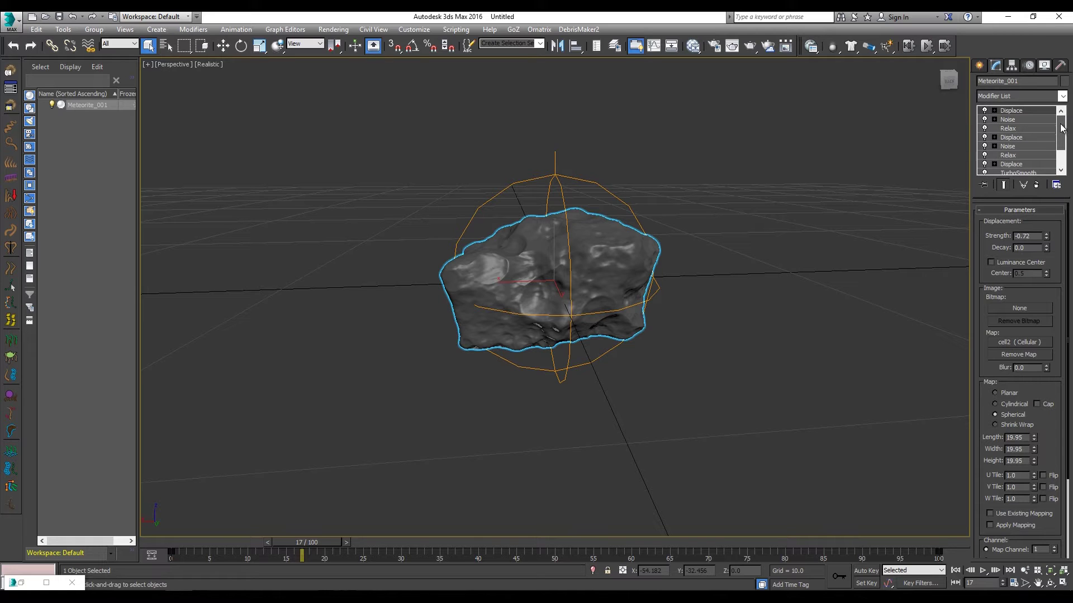
{"action": "left_click_drag", "start_coordinate": [1060, 137], "coordinate": [1061, 163]}
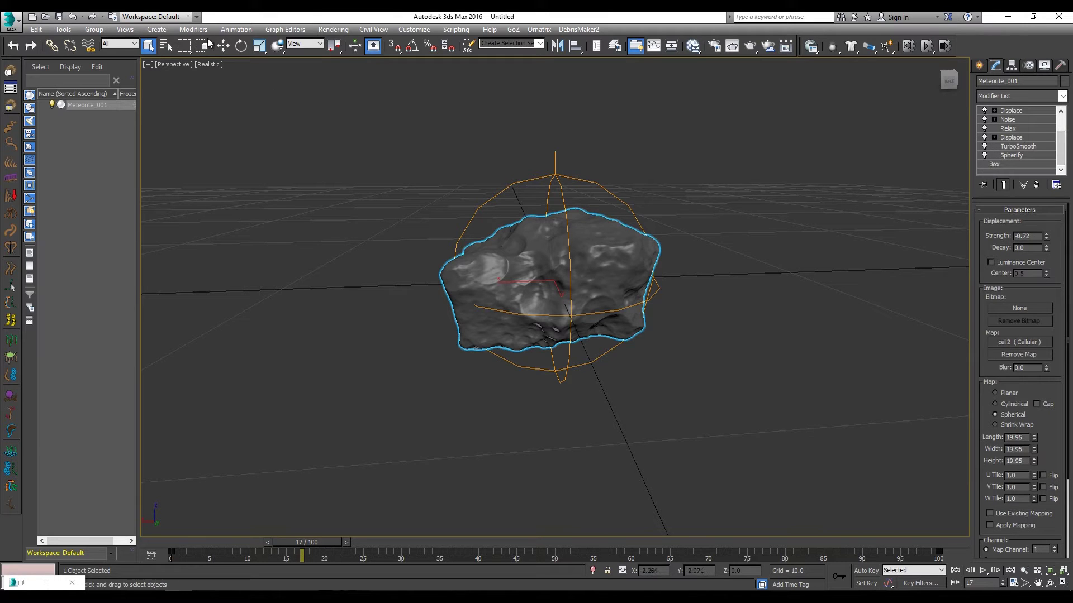
Step: Show edged faces in the perspective view and examine the meteorite's mesh density up close
{"action": "left_click", "coordinate": [208, 71]}
{"action": "left_click", "coordinate": [208, 64]}
{"action": "left_click", "coordinate": [282, 120]}
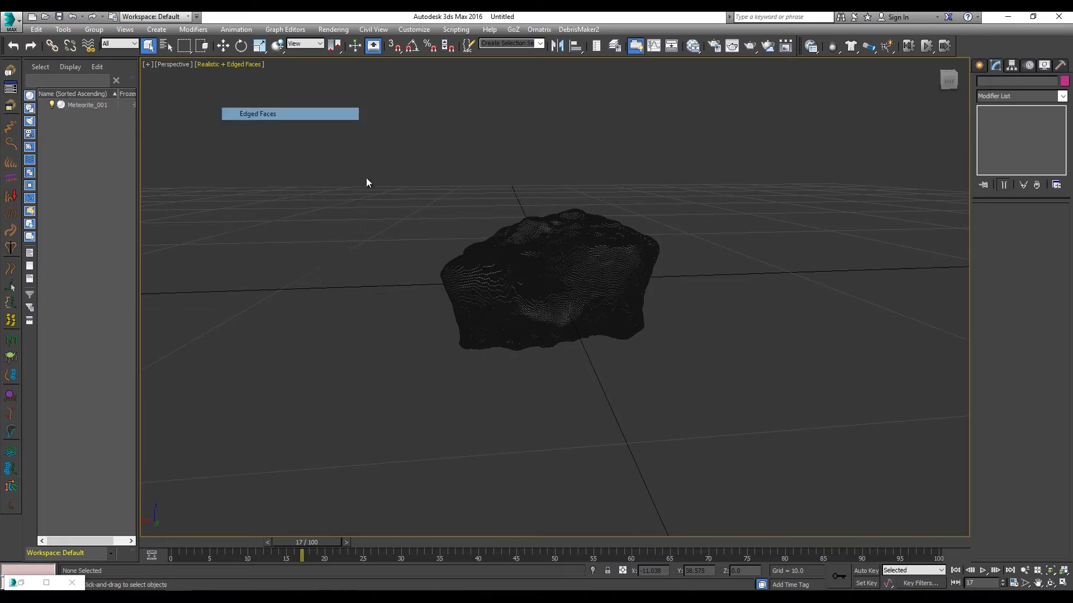
{"action": "scroll", "coordinate": [561, 259], "scroll_direction": "up", "scroll_amount": 8}
{"action": "scroll", "coordinate": [564, 264], "scroll_direction": "down", "scroll_amount": 4}
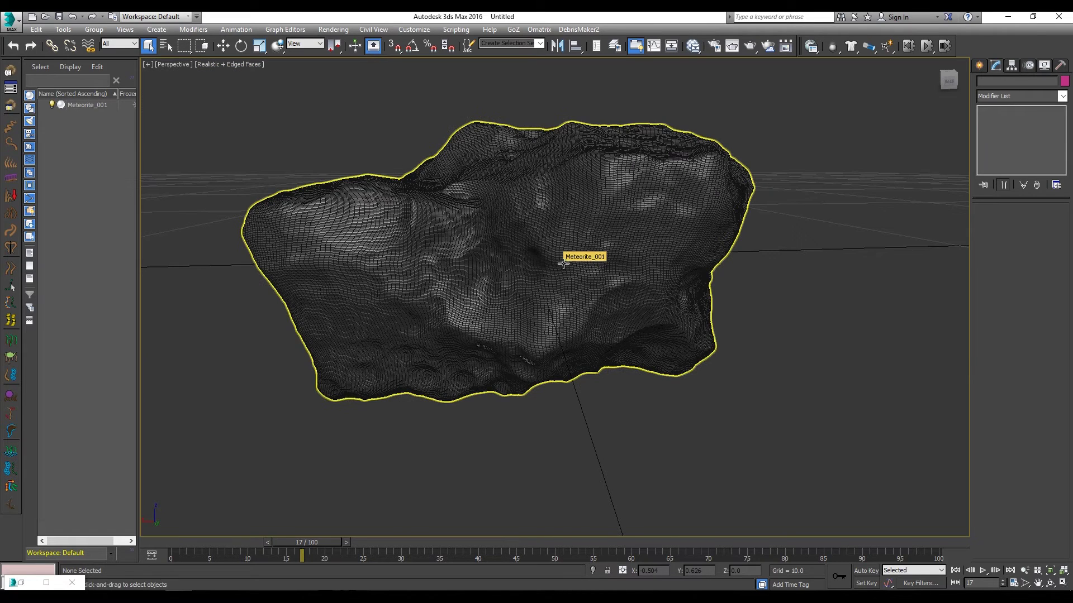
Step: Reduce the iterations of the TurboSmooth modifier in the meteorite's stack to 3
{"action": "left_click", "coordinate": [593, 266]}
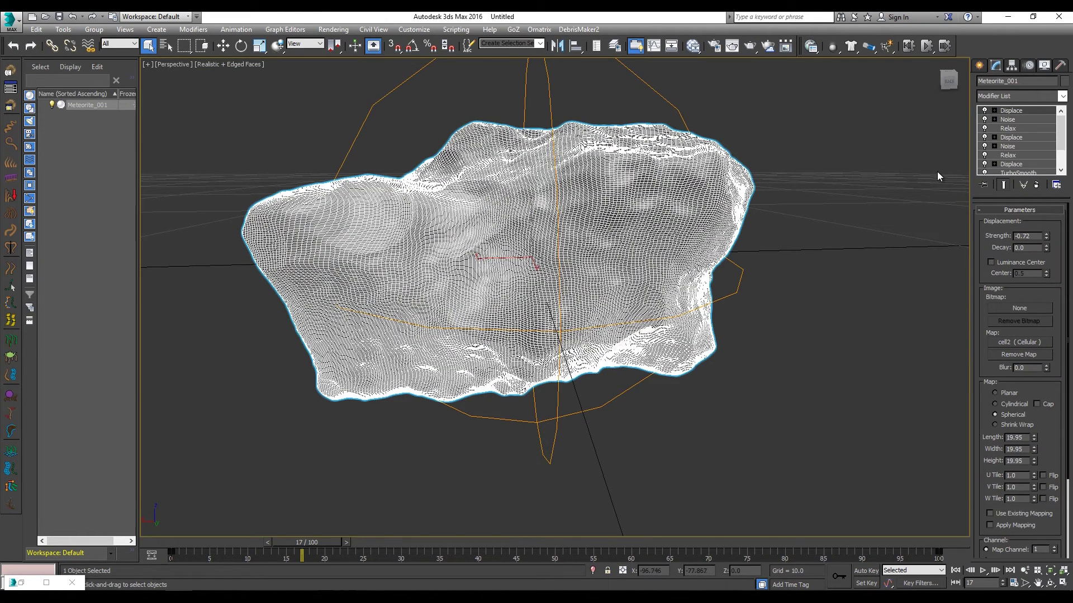
{"action": "scroll", "coordinate": [1063, 165], "scroll_direction": "down", "scroll_amount": 3}
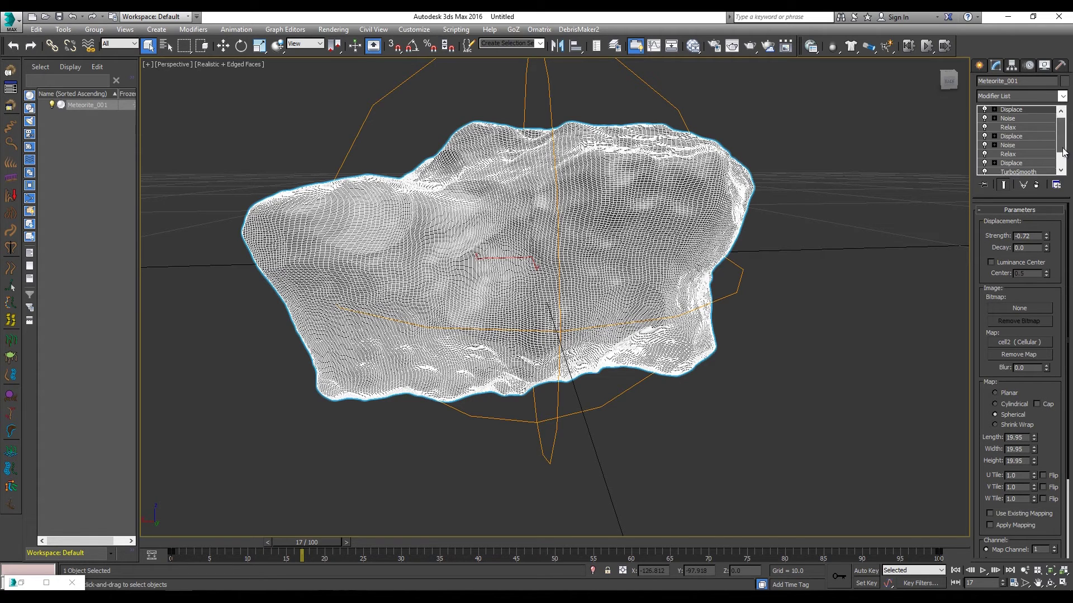
{"action": "scroll", "coordinate": [1016, 137], "scroll_direction": "up", "scroll_amount": 3}
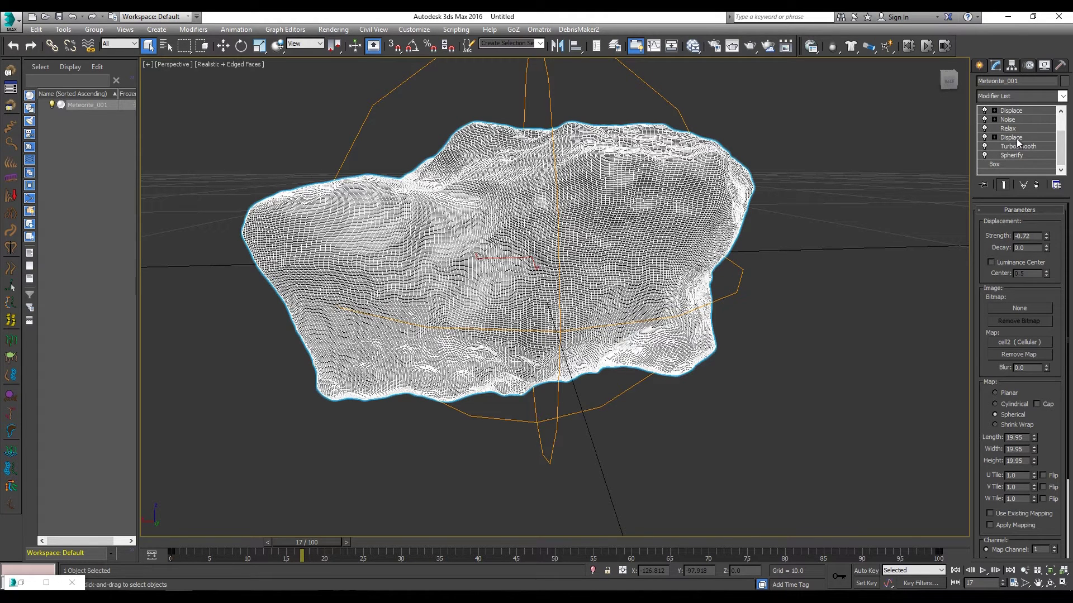
{"action": "left_click", "coordinate": [1017, 139]}
{"action": "left_click", "coordinate": [1027, 163]}
{"action": "key", "text": "w"}
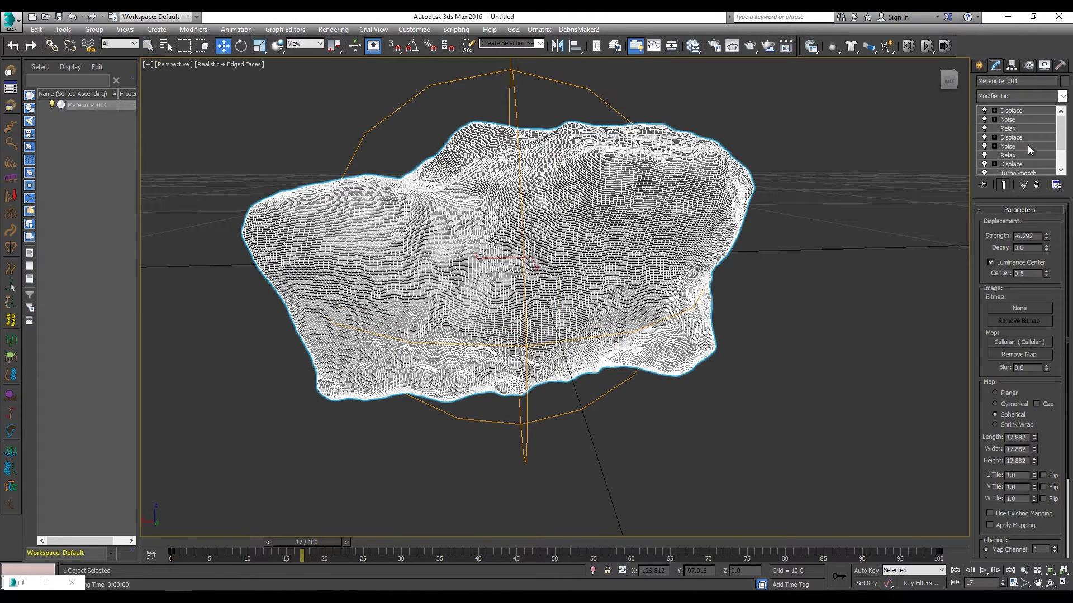
{"action": "left_click", "coordinate": [1027, 172]}
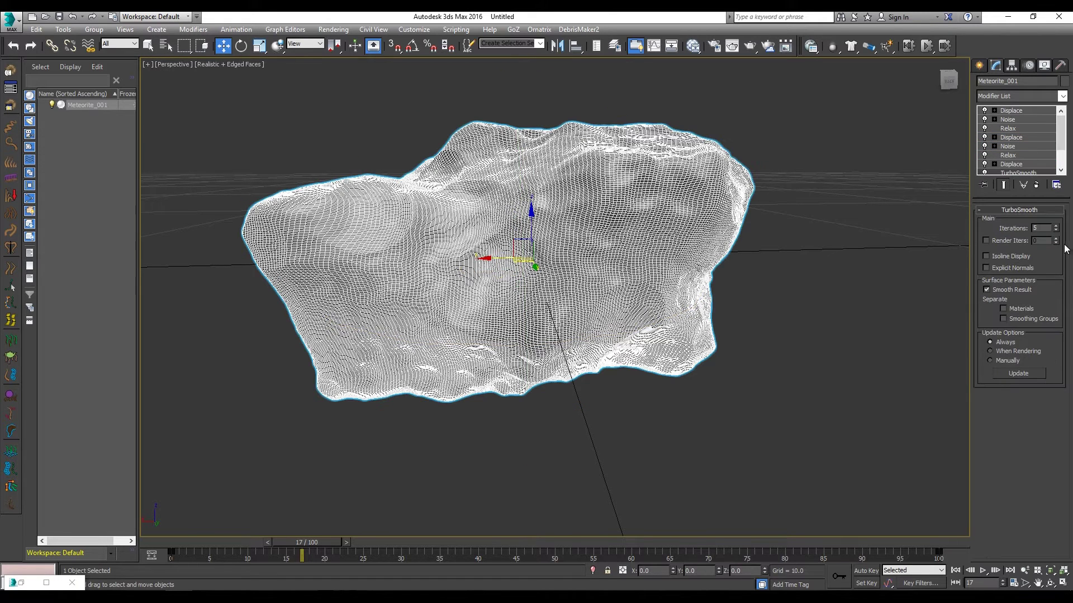
{"action": "left_click", "coordinate": [1057, 231]}
{"action": "left_click", "coordinate": [1056, 231]}
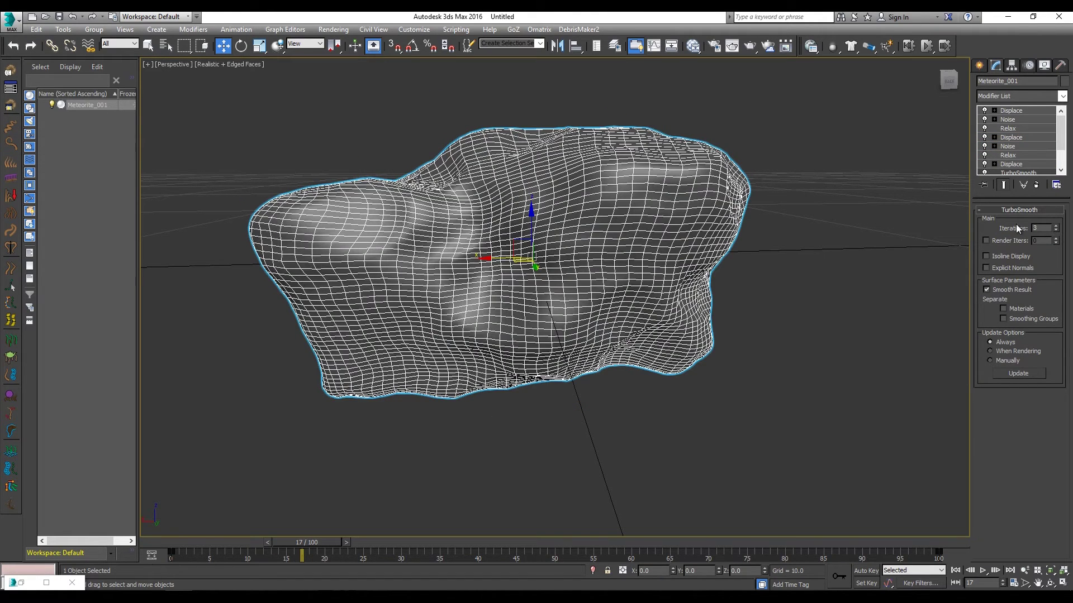
Step: Hide the edged faces again and examine the simplified meteorite's surface from several sides
{"action": "left_click", "coordinate": [878, 236]}
{"action": "scroll", "coordinate": [822, 220], "scroll_direction": "down", "scroll_amount": 5}
{"action": "middle_click_drag", "start_coordinate": [822, 220], "coordinate": [790, 230], "text": "alt"}
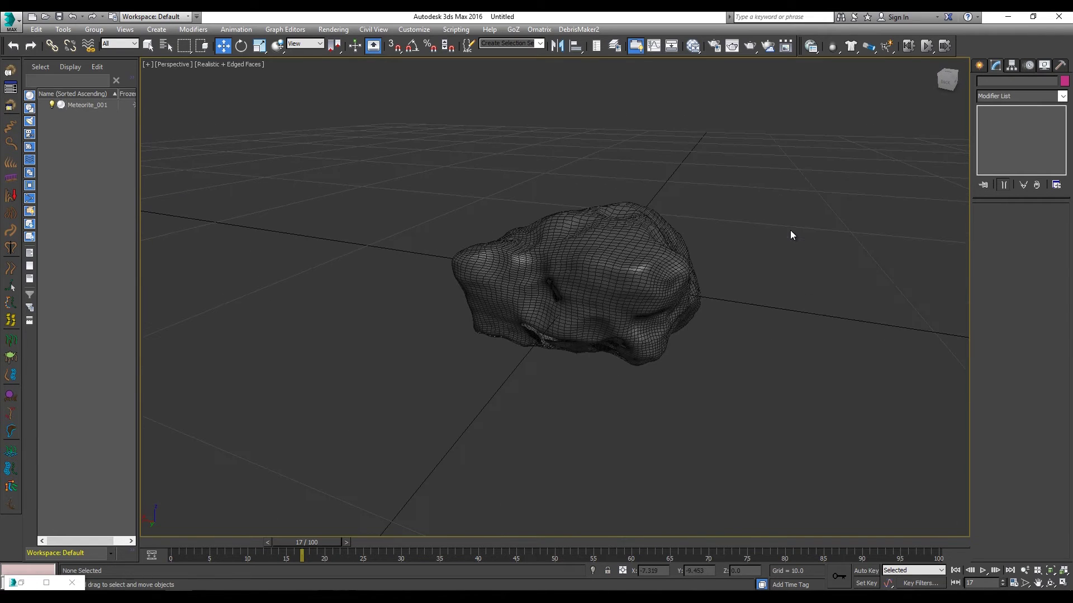
{"action": "left_click", "coordinate": [236, 64]}
{"action": "left_click", "coordinate": [277, 113]}
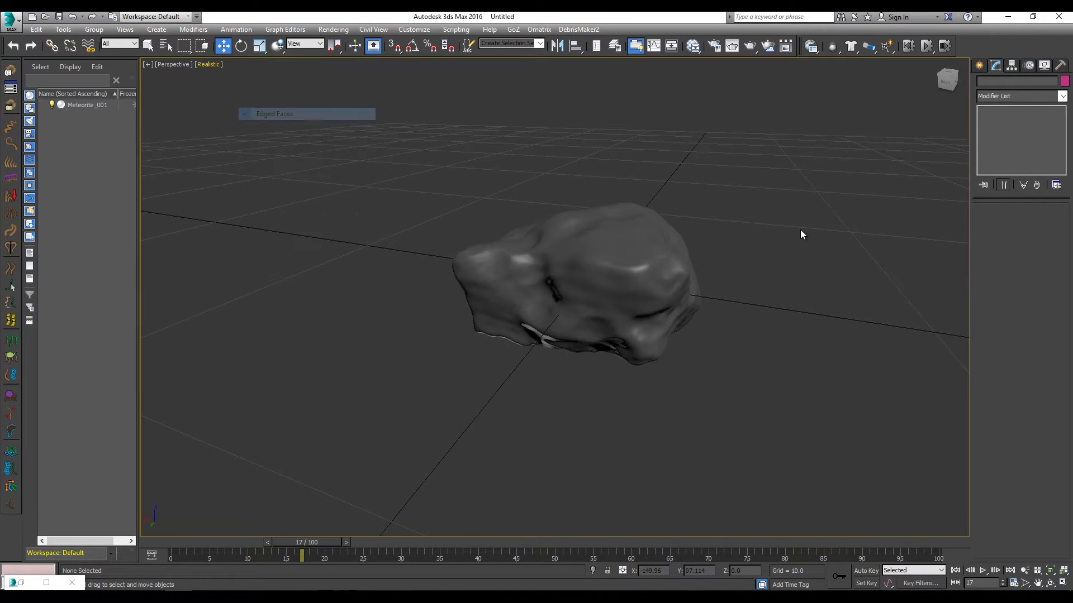
{"action": "middle_click_drag", "start_coordinate": [728, 223], "coordinate": [790, 225], "text": "alt"}
{"action": "scroll", "coordinate": [760, 225], "scroll_direction": "down", "scroll_amount": 3}
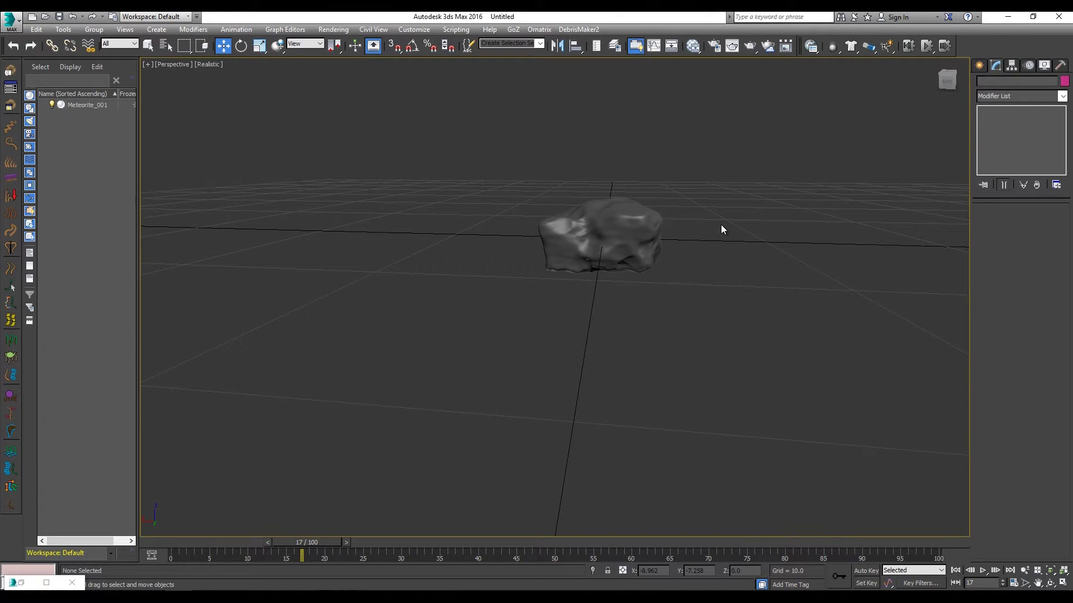
{"action": "middle_click_drag", "start_coordinate": [721, 225], "coordinate": [727, 201], "text": "alt"}
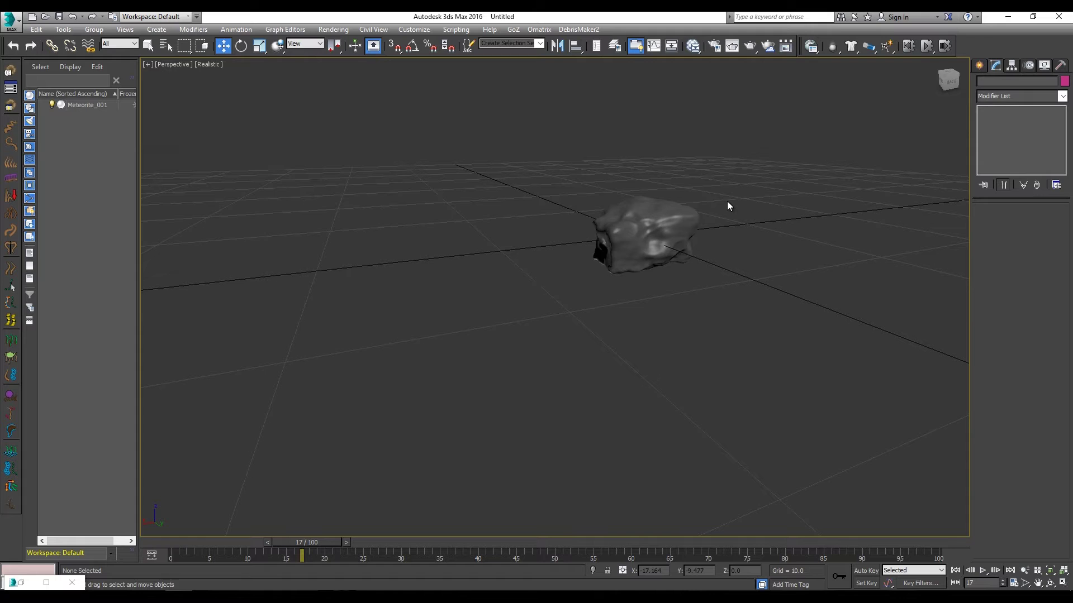
{"action": "scroll", "coordinate": [727, 202], "scroll_direction": "up", "scroll_amount": 3}
{"action": "middle_click_drag", "start_coordinate": [727, 202], "coordinate": [638, 213], "text": "alt"}
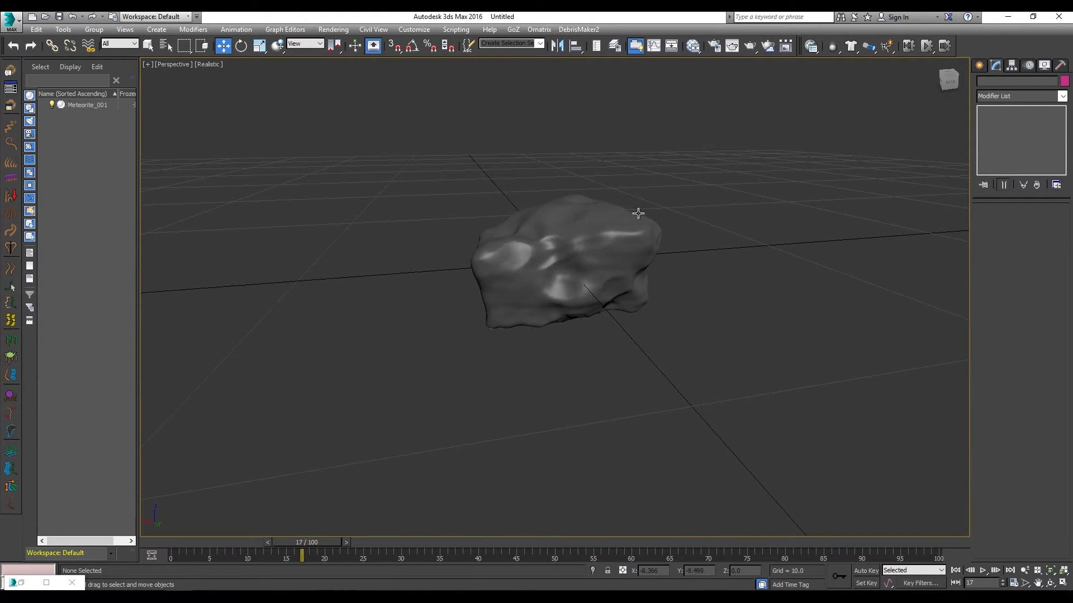
Step: Convert the meteorite to an Editable Poly and deselect it
{"action": "left_click", "coordinate": [638, 213]}
{"action": "right_click", "coordinate": [628, 261]}
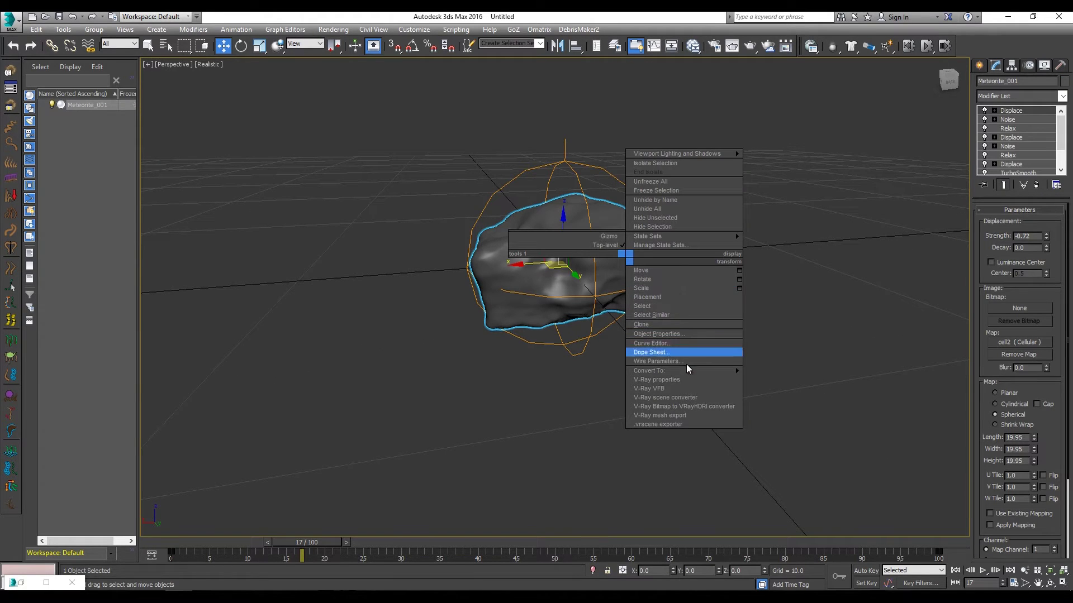
{"action": "mouse_move", "coordinate": [689, 370]}
{"action": "left_click", "coordinate": [792, 380]}
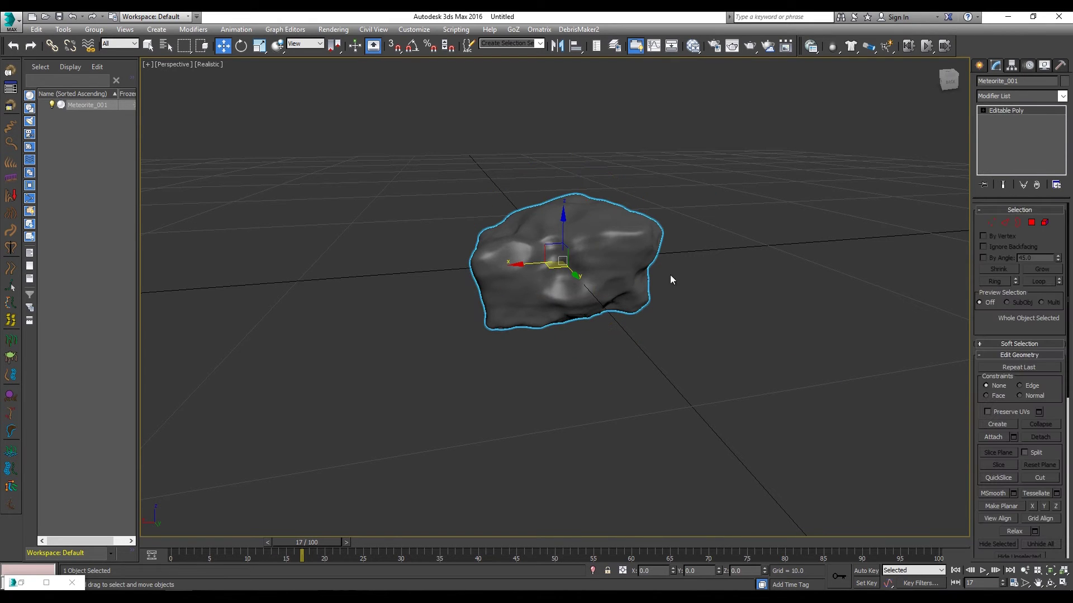
{"action": "left_click", "coordinate": [696, 315]}
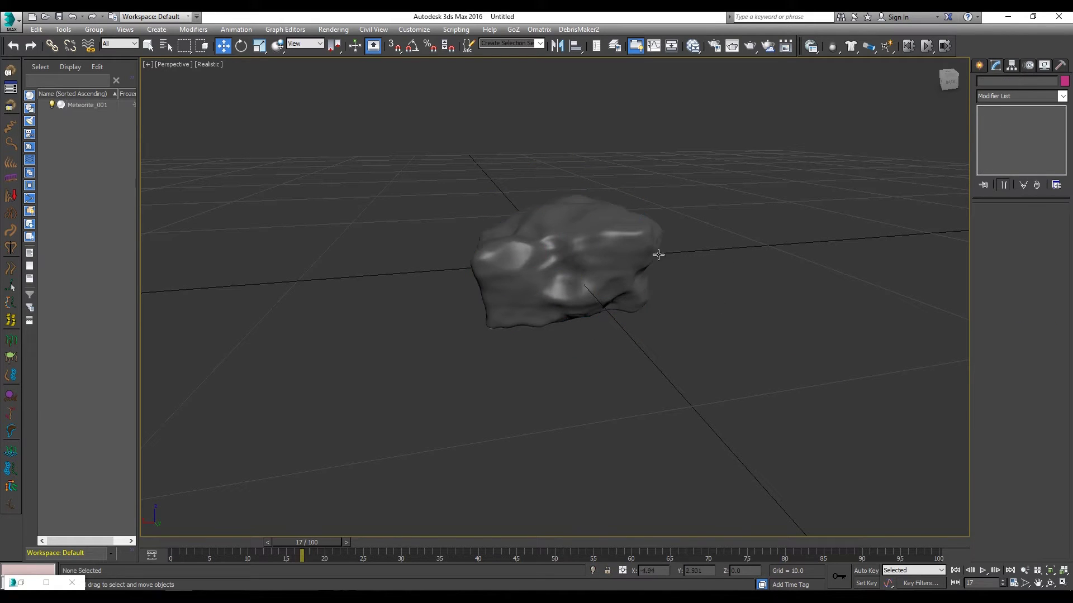
Step: Add a UVW Map modifier to the meteorite with spherical mapping
{"action": "left_click", "coordinate": [611, 251]}
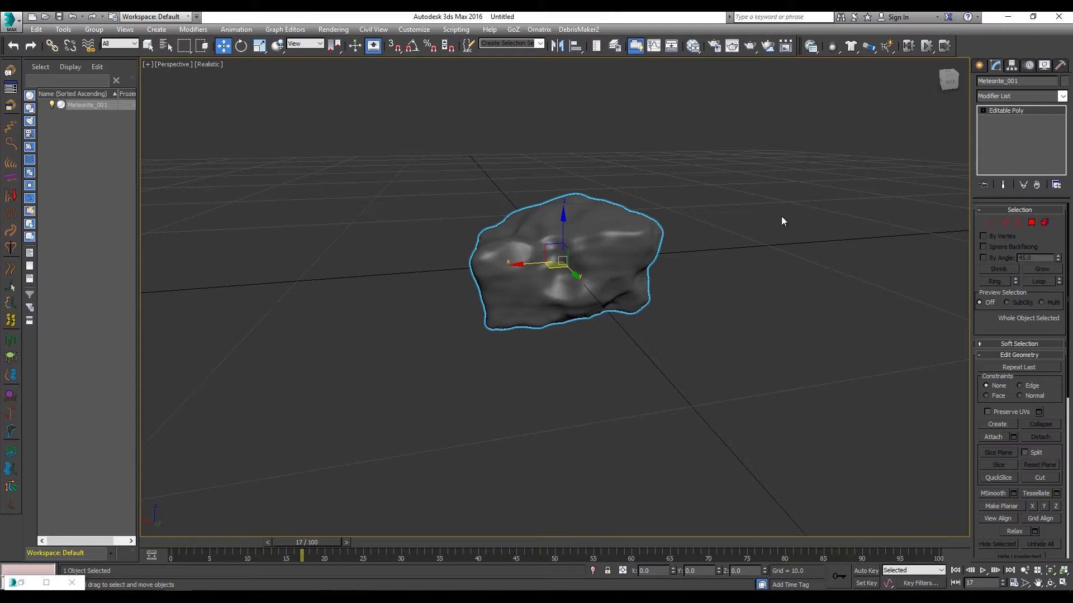
{"action": "left_click", "coordinate": [1061, 97]}
{"action": "left_click", "coordinate": [1061, 97]}
{"action": "scroll", "coordinate": [1026, 394], "scroll_direction": "down", "scroll_amount": 15}
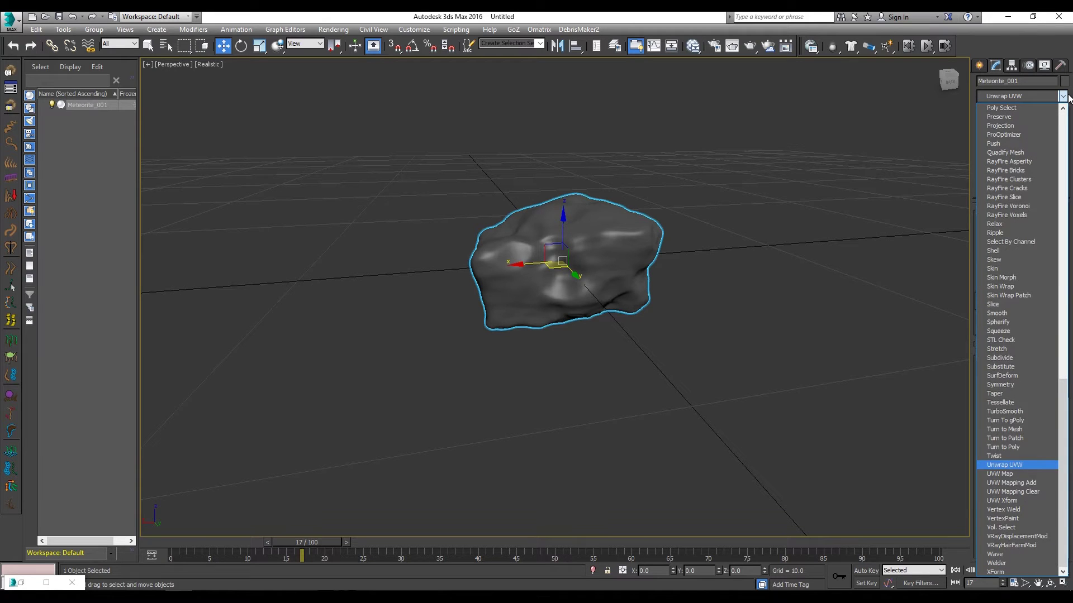
{"action": "left_click", "coordinate": [1023, 472]}
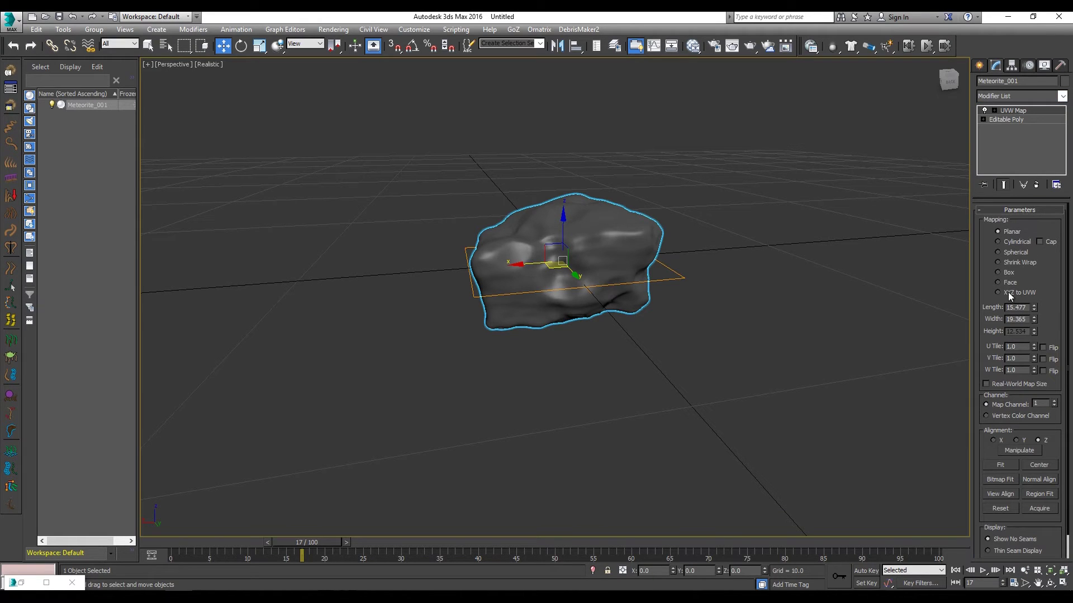
{"action": "left_click", "coordinate": [998, 253]}
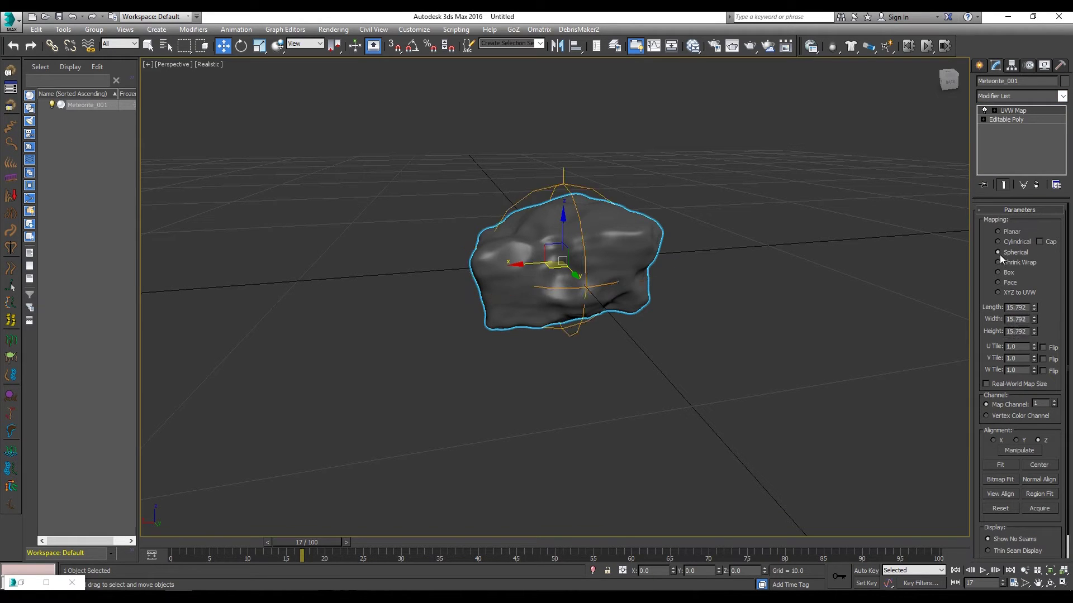
{"action": "left_click", "coordinate": [763, 274]}
Step: With the meteorite selected, open the Slate Material Editor full screen, enlarge the Map #2 bitmap preview and move that node clear of Map #1
{"action": "left_click", "coordinate": [541, 293]}
{"action": "key", "text": "m"}
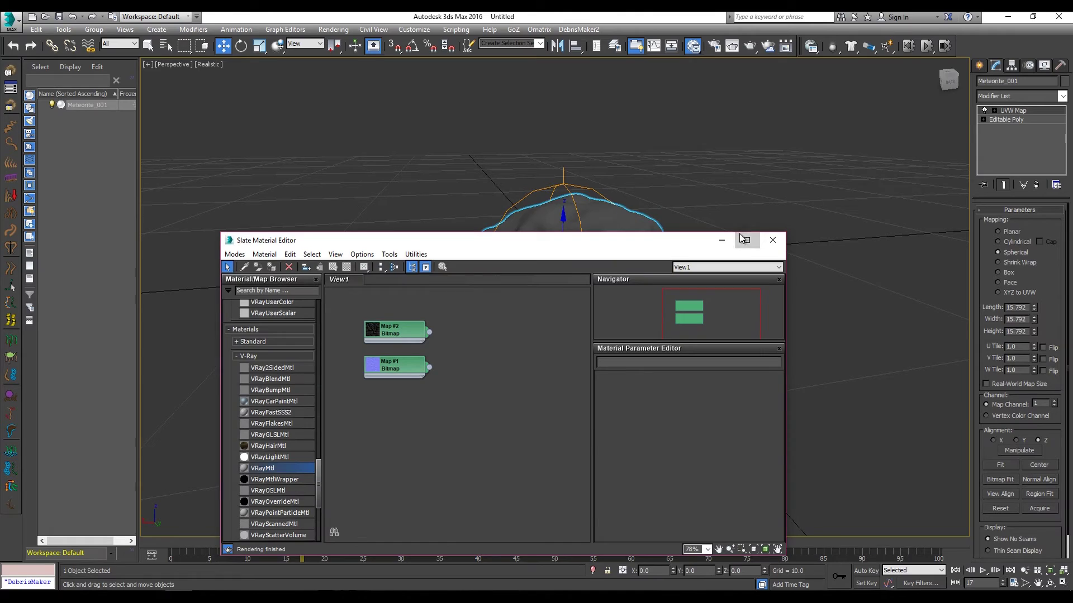
{"action": "left_click", "coordinate": [745, 240]}
{"action": "double_click", "coordinate": [305, 159]}
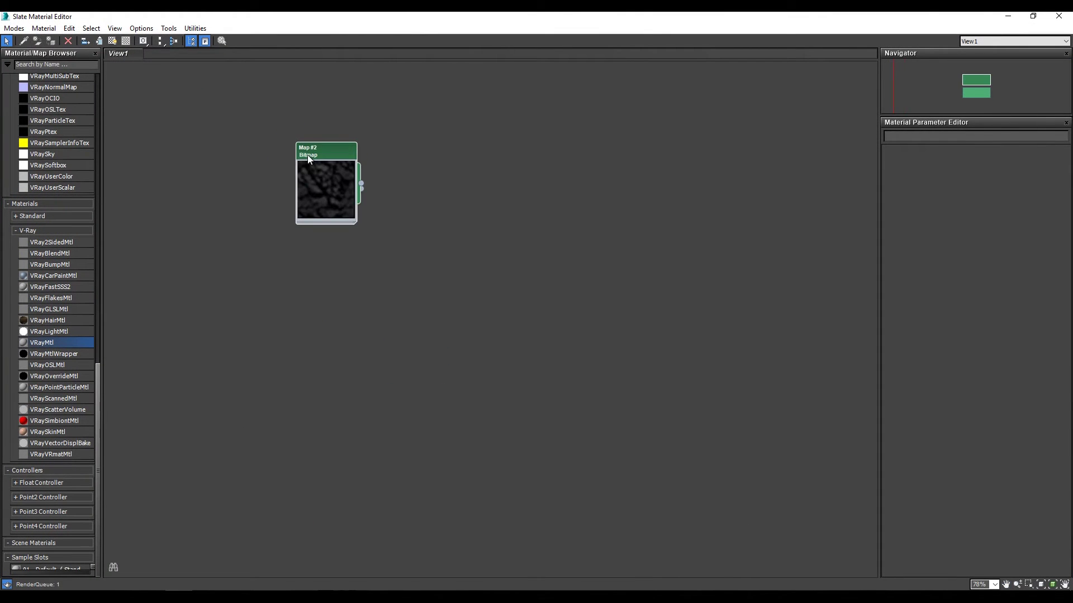
{"action": "left_click_drag", "start_coordinate": [335, 202], "coordinate": [343, 134]}
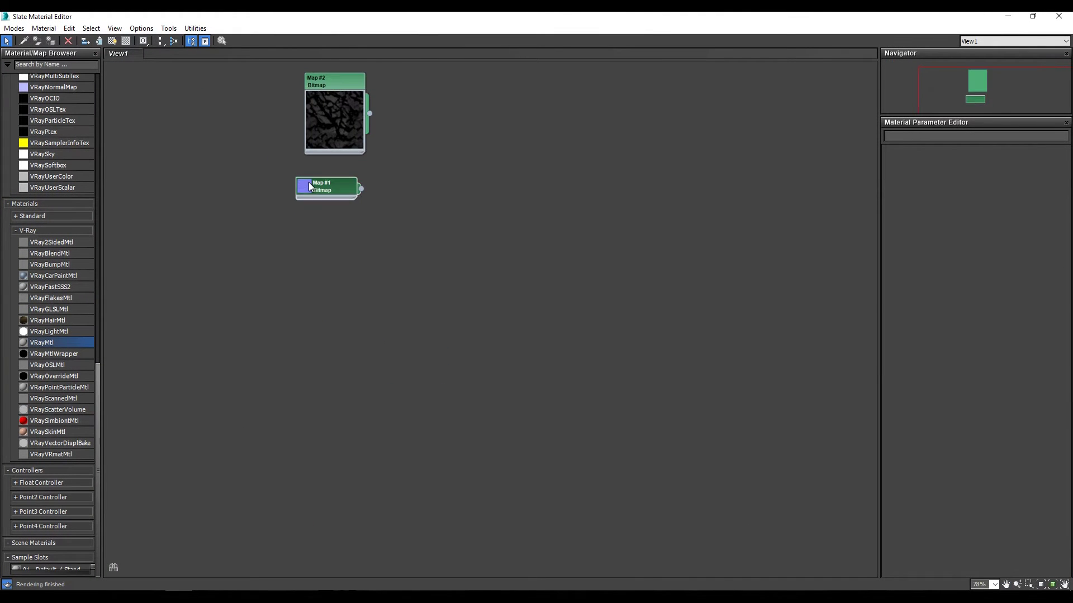
Step: Enlarge the Map #1 bitmap preview and align that node directly below Map #2
{"action": "double_click", "coordinate": [308, 182]}
{"action": "left_click_drag", "start_coordinate": [335, 261], "coordinate": [359, 249]}
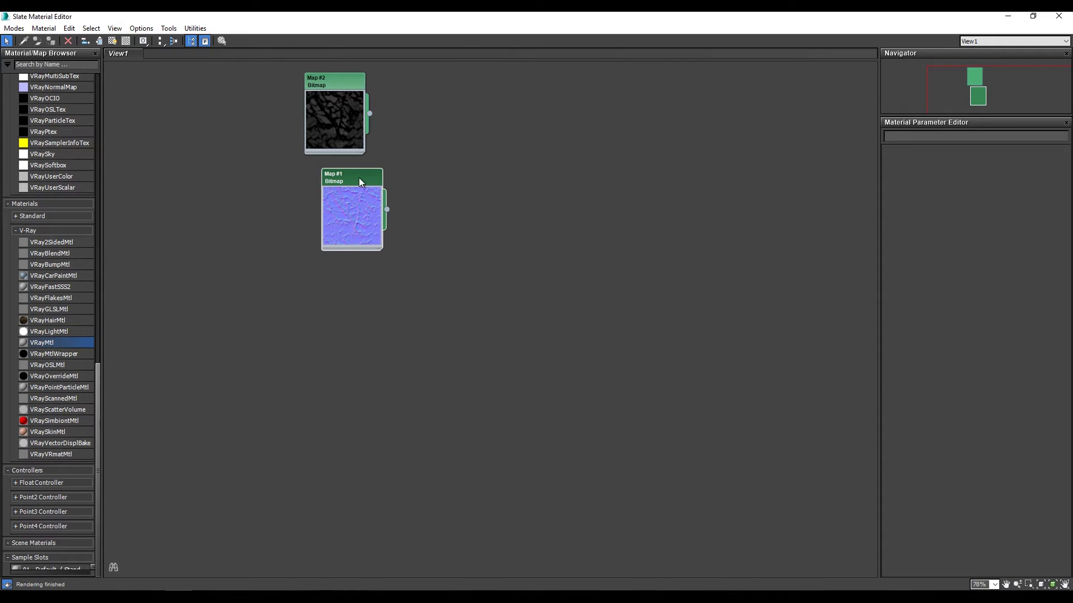
{"action": "left_click_drag", "start_coordinate": [359, 182], "coordinate": [341, 200]}
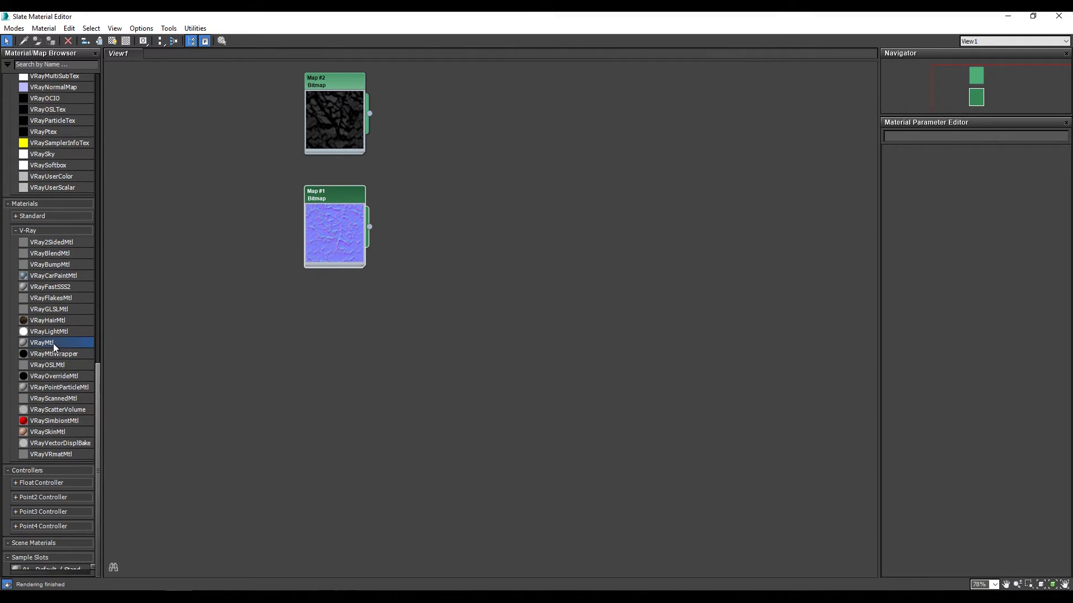
Step: Add a VRayMtl node and wire Map #2 into its Reflect map and Map #1 into its Bump map
{"action": "left_click", "coordinate": [447, 89]}
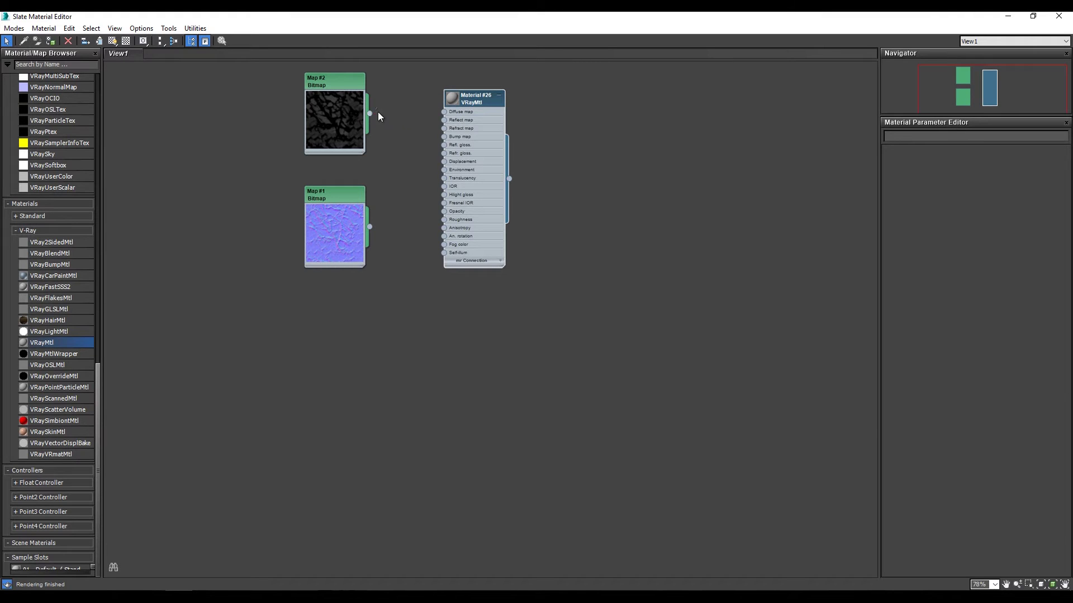
{"action": "left_click_drag", "start_coordinate": [446, 113], "coordinate": [445, 113]}
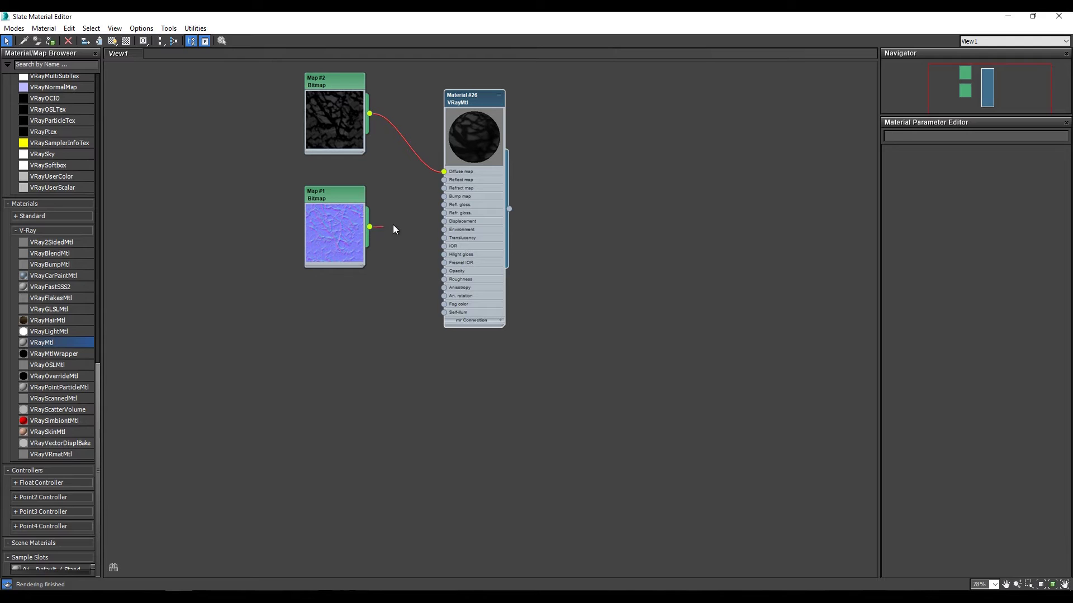
{"action": "left_click_drag", "start_coordinate": [394, 225], "coordinate": [422, 129]}
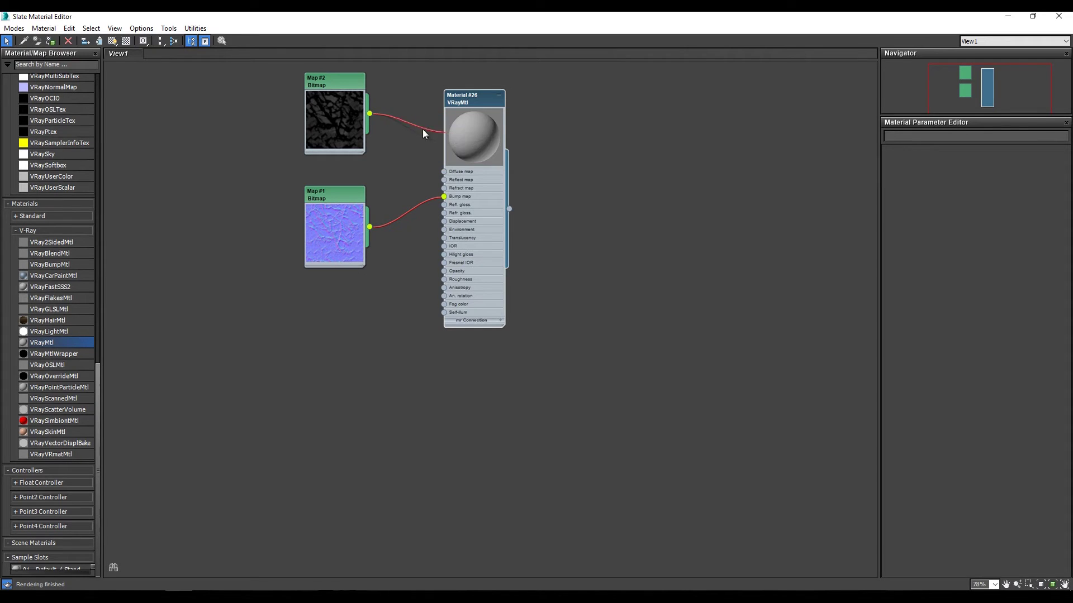
{"action": "left_click_drag", "start_coordinate": [406, 168], "coordinate": [445, 187]}
{"action": "left_click_drag", "start_coordinate": [402, 122], "coordinate": [444, 180]}
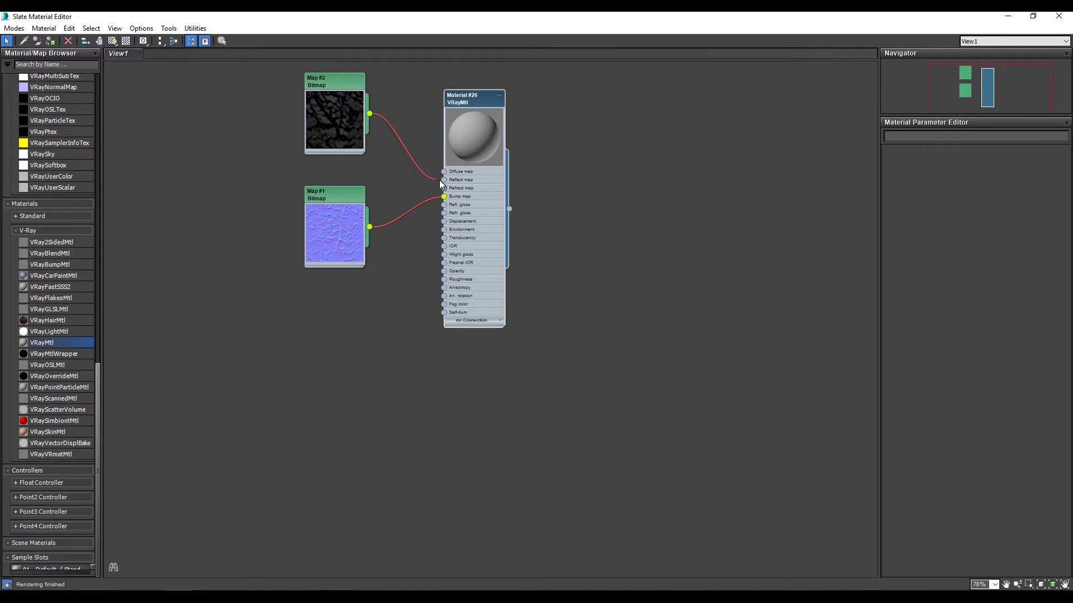
Step: Set the VRayMtl's diffuse colour to a near-black grey
{"action": "double_click", "coordinate": [472, 101]}
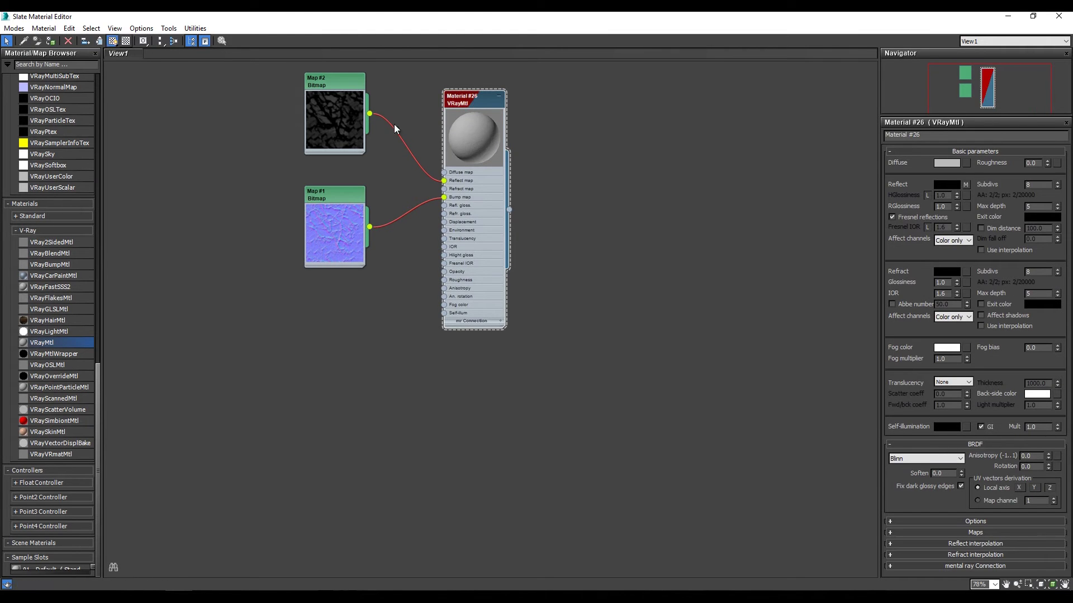
{"action": "scroll", "coordinate": [485, 126], "scroll_direction": "up", "scroll_amount": 5}
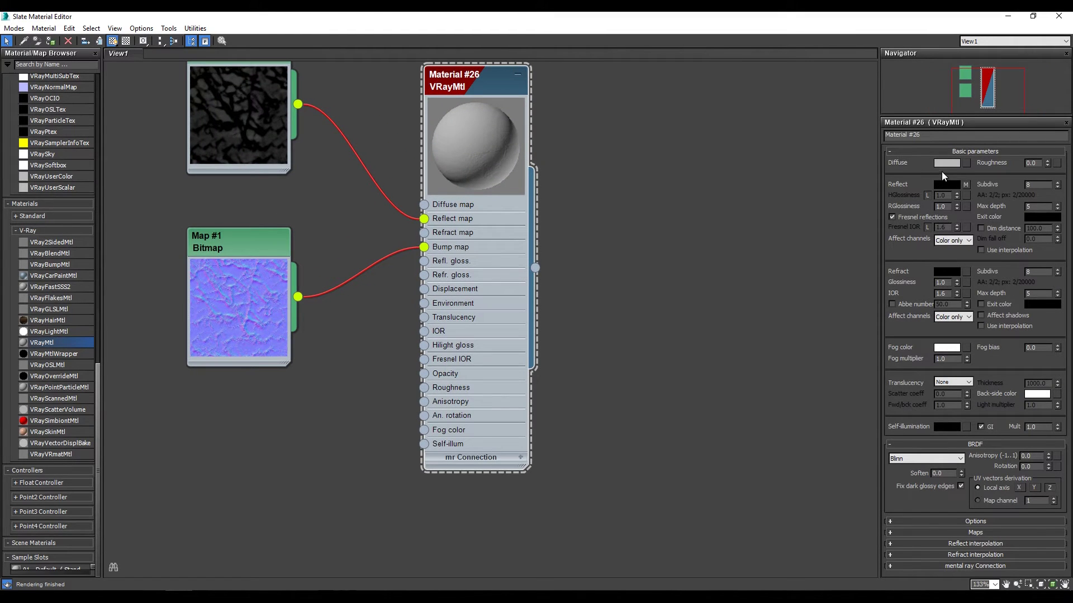
{"action": "left_click", "coordinate": [947, 163]}
{"action": "left_click_drag", "start_coordinate": [333, 109], "coordinate": [332, 85]}
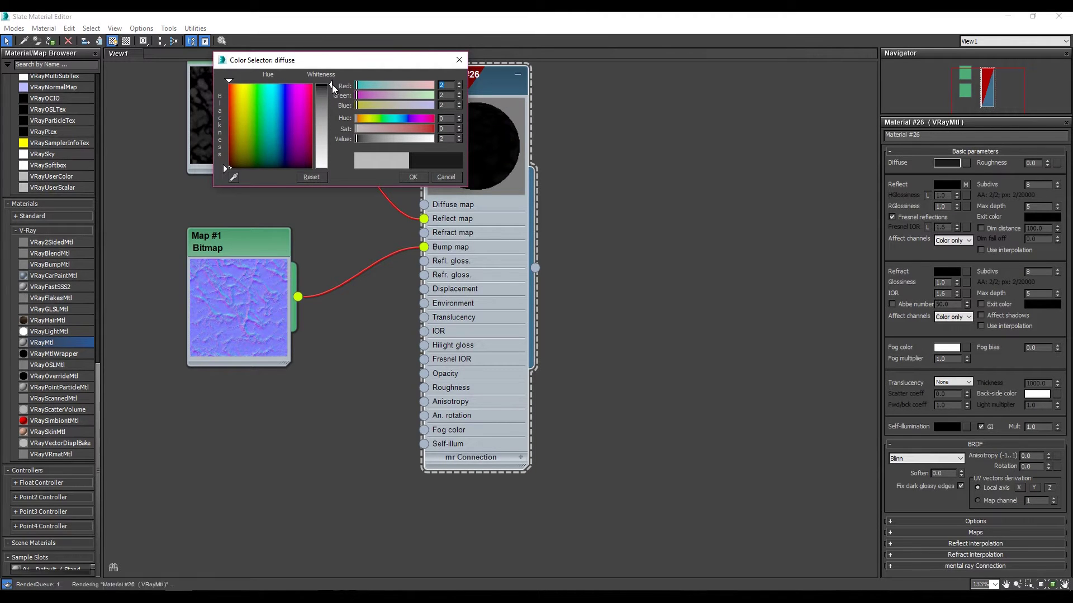
{"action": "left_click", "coordinate": [414, 178]}
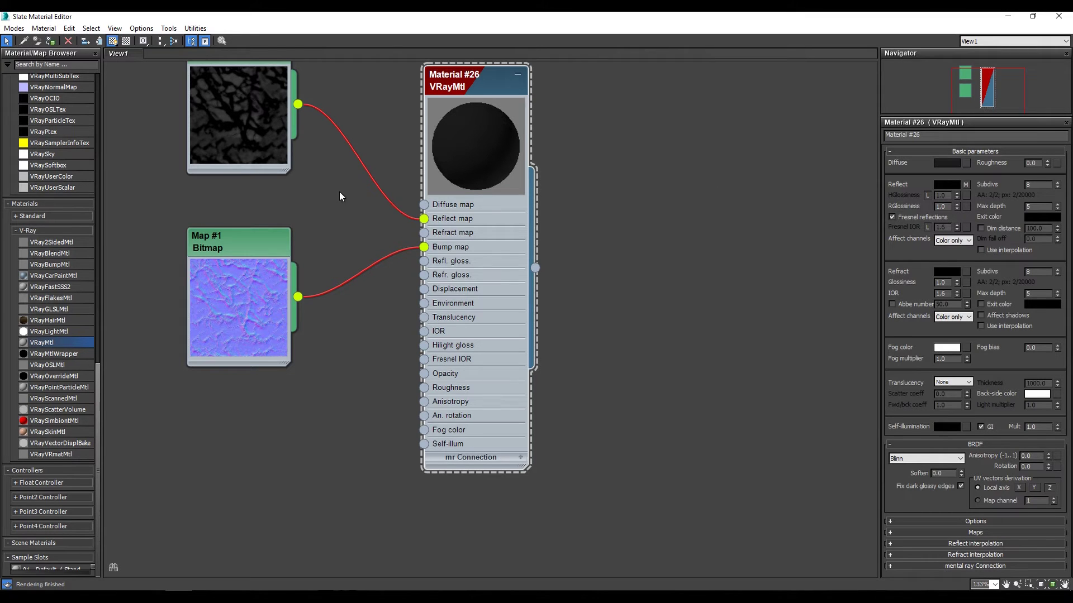
Step: Show a checkered background in the material preview and lower the reflection glossiness to 0.48
{"action": "left_click", "coordinate": [126, 41]}
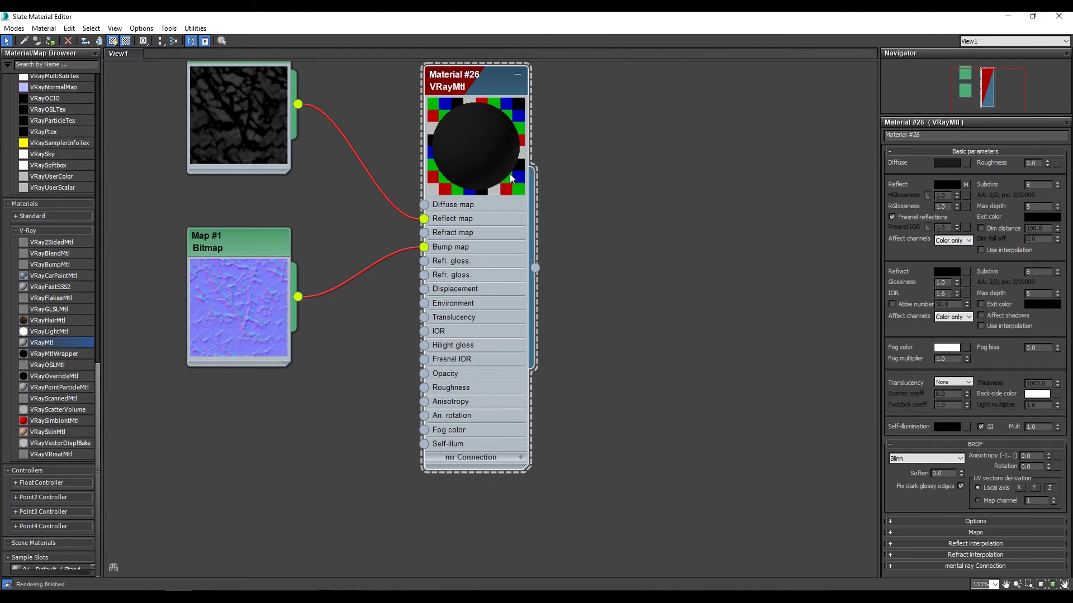
{"action": "scroll", "coordinate": [491, 171], "scroll_direction": "up", "scroll_amount": 4}
{"action": "scroll", "coordinate": [488, 173], "scroll_direction": "down", "scroll_amount": 1}
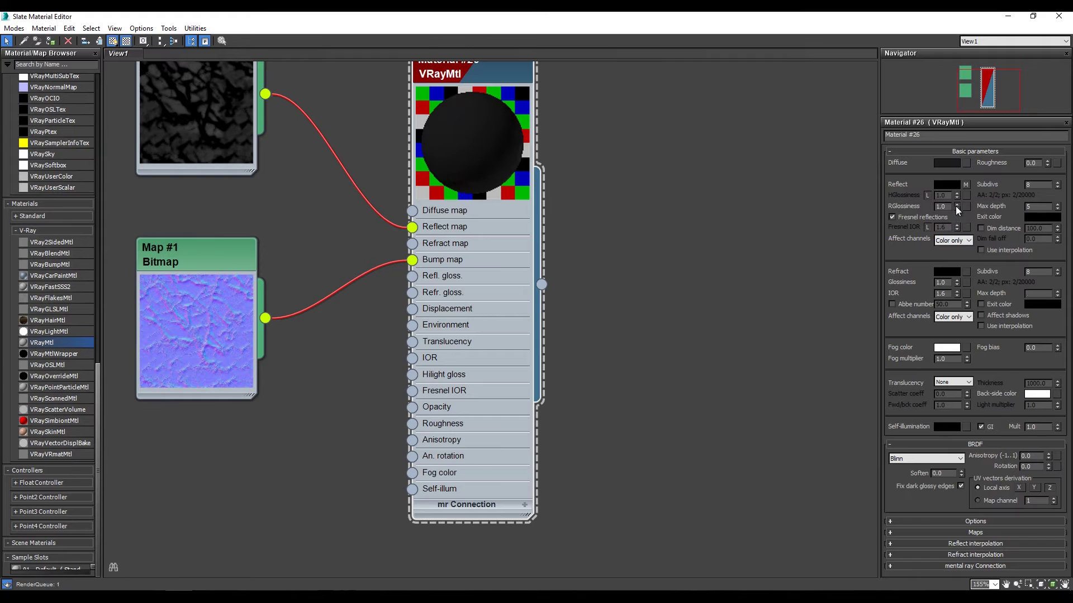
{"action": "left_click_drag", "start_coordinate": [955, 206], "coordinate": [958, 235]}
{"action": "scroll", "coordinate": [516, 133], "scroll_direction": "up", "scroll_amount": 5}
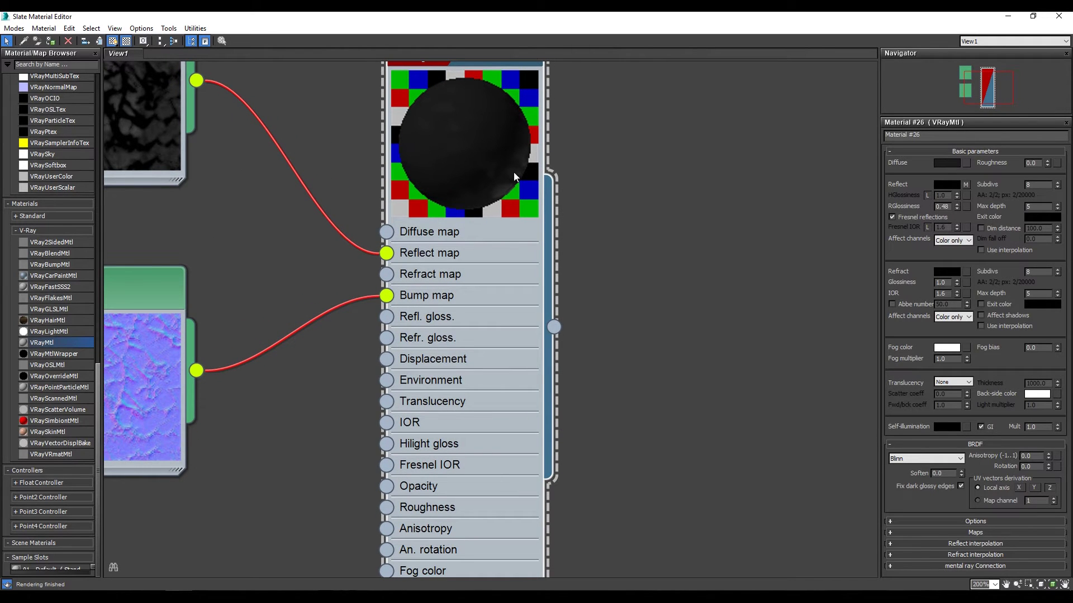
{"action": "scroll", "coordinate": [500, 186], "scroll_direction": "down", "scroll_amount": 3}
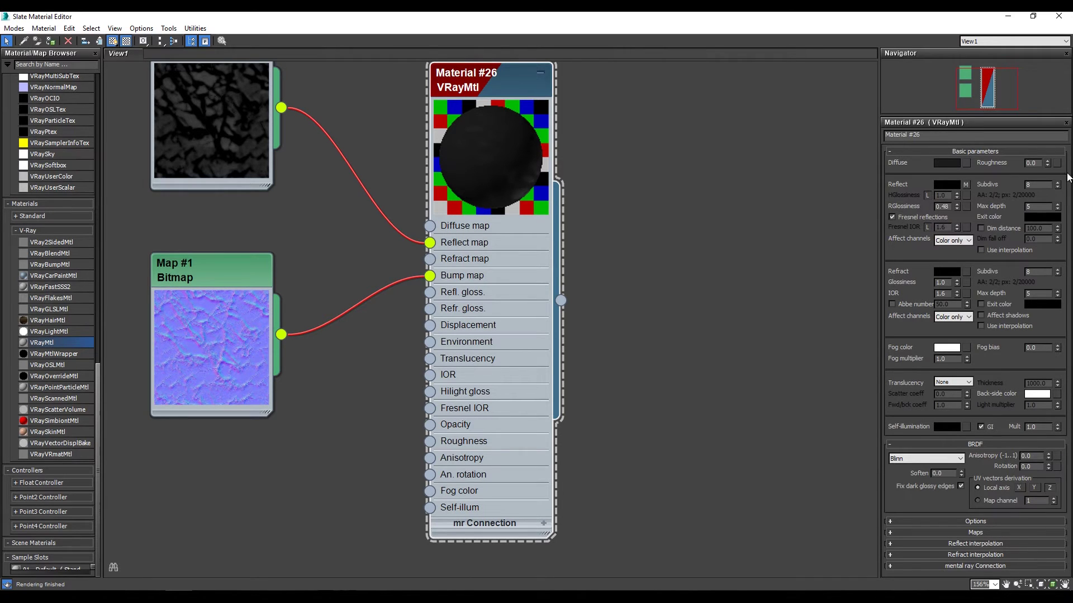
Step: Set the material's Bump map amount to 60
{"action": "left_click", "coordinate": [975, 533]}
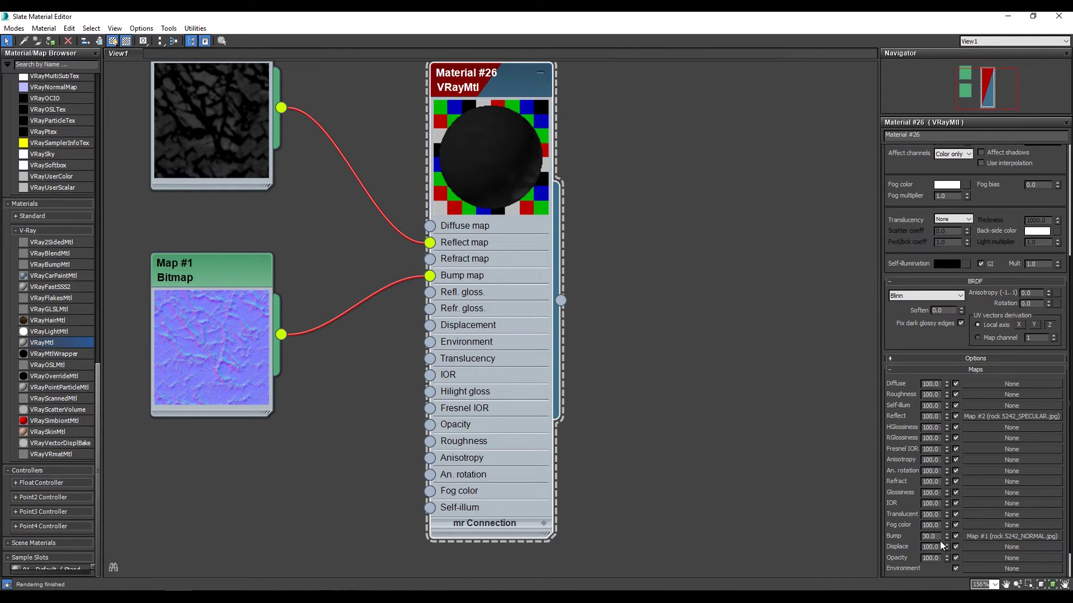
{"action": "left_click_drag", "start_coordinate": [938, 537], "coordinate": [912, 533]}
{"action": "left_click", "coordinate": [720, 405]}
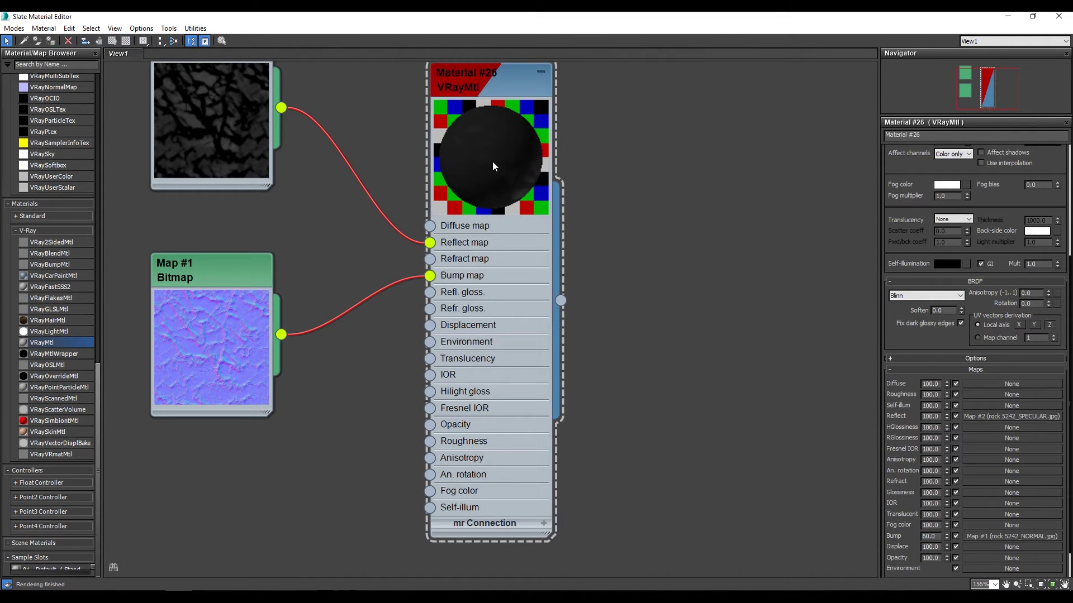
Step: Assign the VRayMtl to the meteorite from the reduced material editor window, minimise the editor and deselect the meteorite
{"action": "left_click", "coordinate": [1032, 16]}
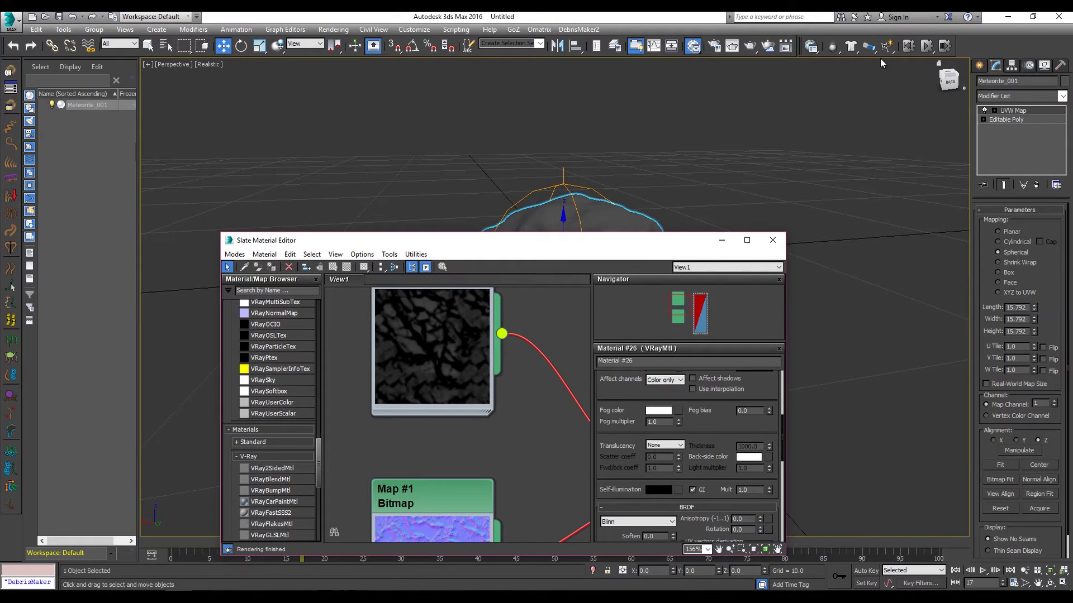
{"action": "middle_click_drag", "start_coordinate": [538, 403], "coordinate": [285, 304]}
{"action": "middle_click_drag", "start_coordinate": [518, 357], "coordinate": [492, 384]}
{"action": "left_click_drag", "start_coordinate": [505, 457], "coordinate": [584, 210]}
{"action": "left_click", "coordinate": [721, 241]}
{"action": "middle_click_drag", "start_coordinate": [719, 237], "coordinate": [742, 250], "text": "alt"}
{"action": "scroll", "coordinate": [717, 242], "scroll_direction": "down", "scroll_amount": 5}
{"action": "left_click", "coordinate": [718, 262]}
{"action": "scroll", "coordinate": [718, 263], "scroll_direction": "up", "scroll_amount": 5}
{"action": "scroll", "coordinate": [742, 250], "scroll_direction": "down", "scroll_amount": 4}
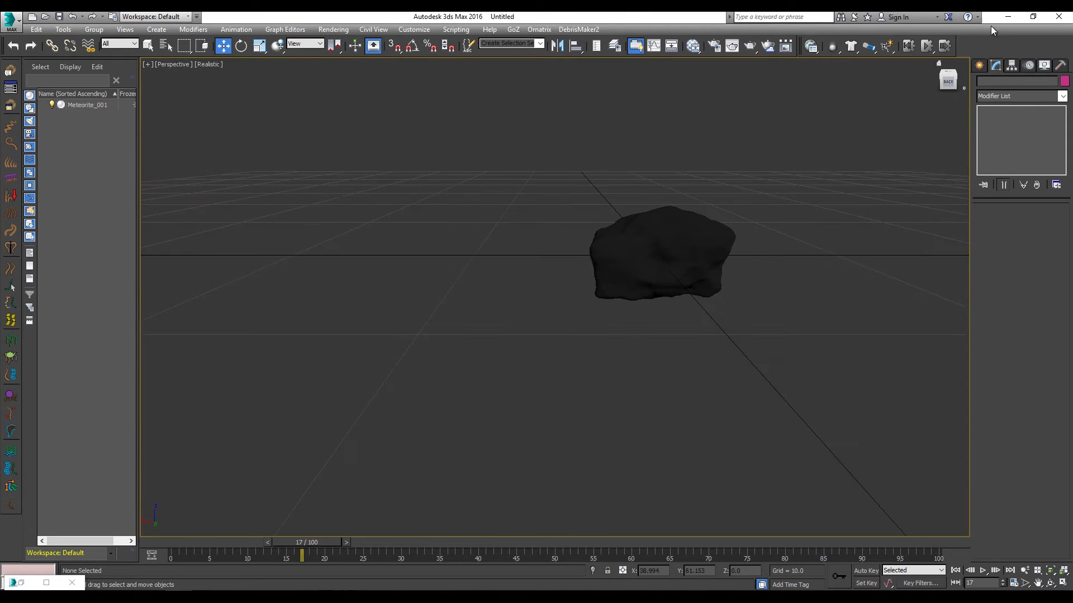
Step: Create a sphere-type VRayLight near the meteorite and move it along X to about 23.6, away from the rock
{"action": "left_click", "coordinate": [977, 65]}
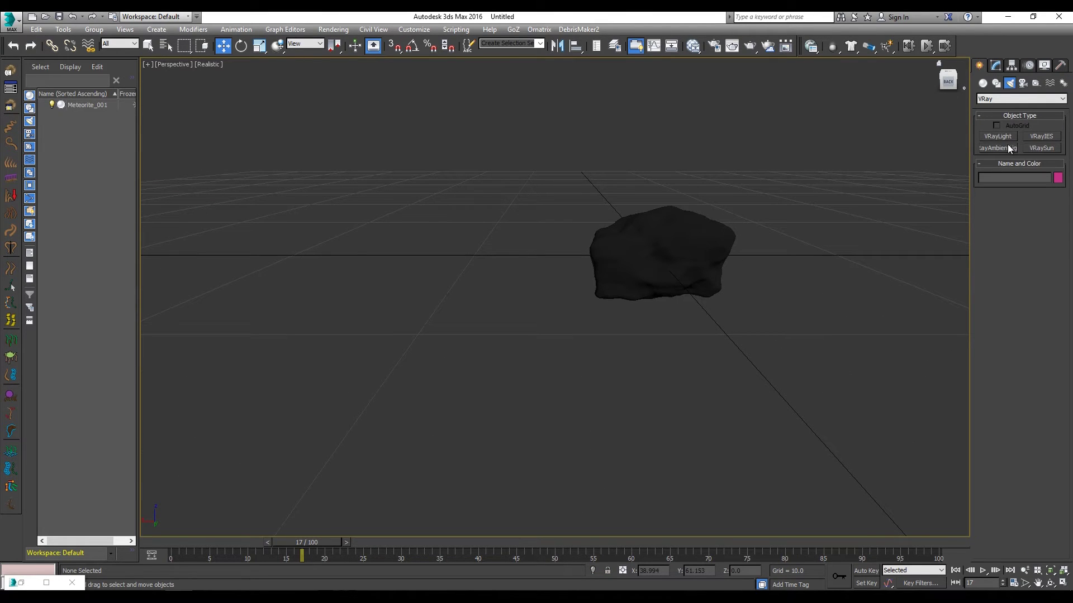
{"action": "left_click", "coordinate": [998, 136]}
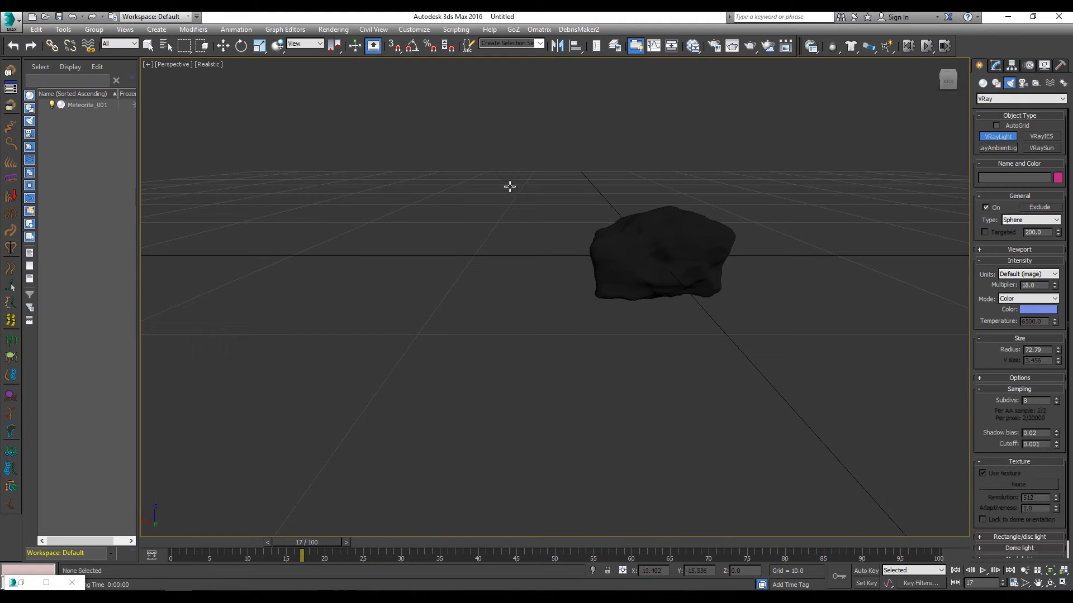
{"action": "left_click_drag", "start_coordinate": [495, 193], "coordinate": [599, 194]}
{"action": "key", "text": "w"}
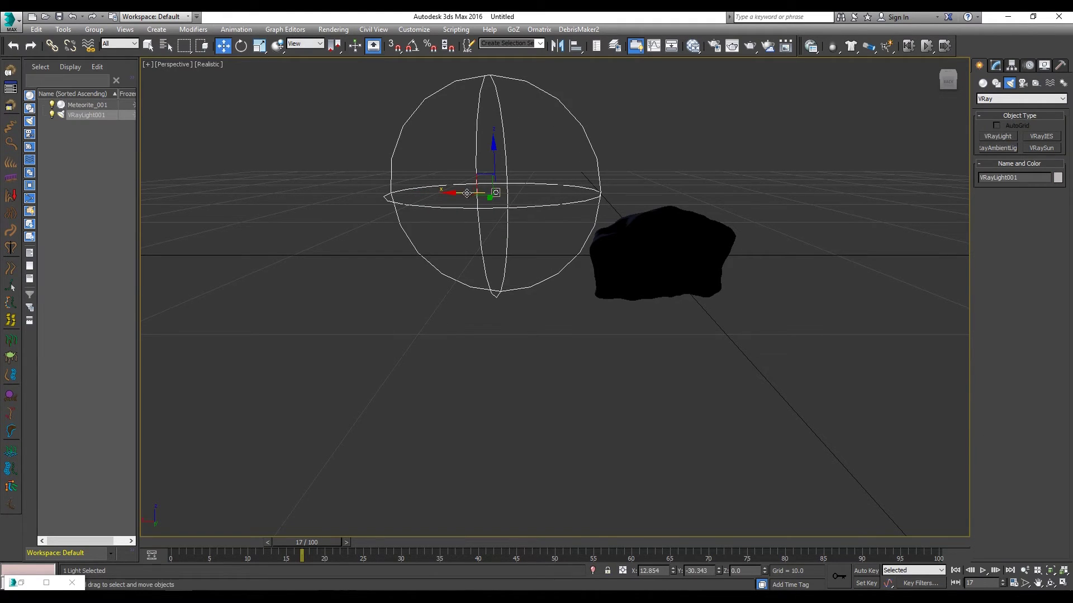
{"action": "left_click_drag", "start_coordinate": [466, 192], "coordinate": [379, 196]}
{"action": "middle_click_drag", "start_coordinate": [803, 212], "coordinate": [605, 180], "text": "alt"}
{"action": "middle_click_drag", "start_coordinate": [454, 225], "coordinate": [724, 112], "text": "alt"}
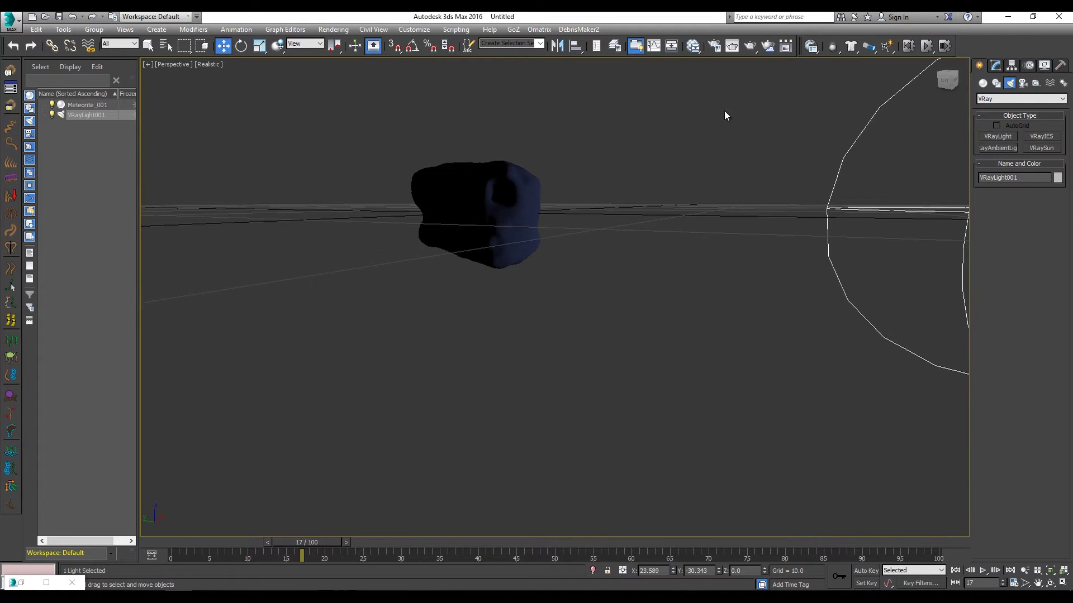
Step: Render the lit meteorite, view the whole image in the V-Ray frame buffer and close it
{"action": "left_click", "coordinate": [749, 46]}
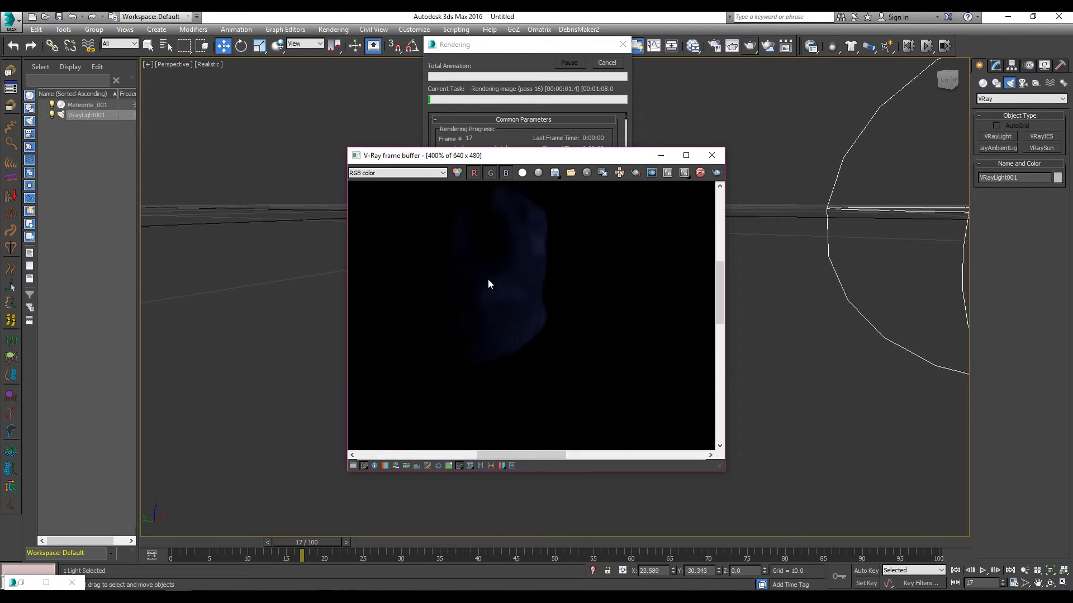
{"action": "scroll", "coordinate": [488, 278], "scroll_direction": "down", "scroll_amount": 1}
{"action": "scroll", "coordinate": [593, 249], "scroll_direction": "down", "scroll_amount": 1}
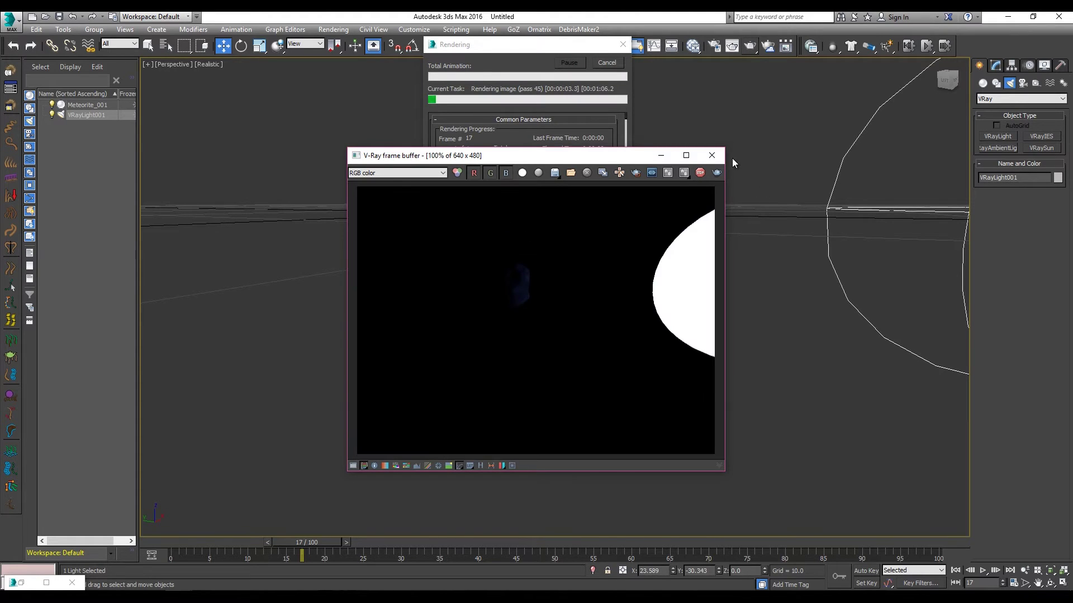
{"action": "left_click", "coordinate": [712, 155]}
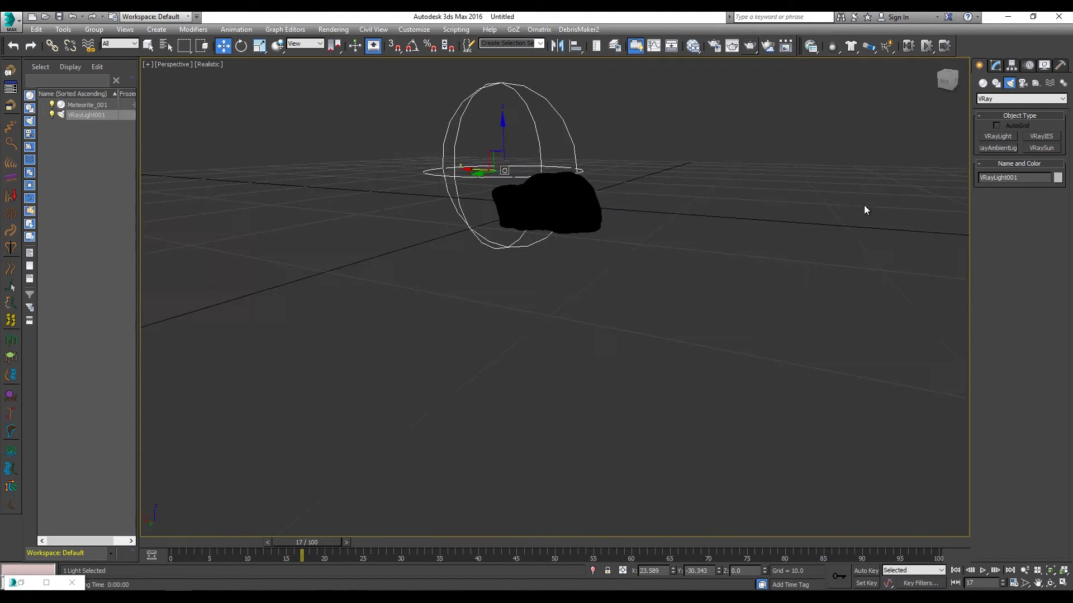
Step: Delete the spherical VRayLight
{"action": "middle_click_drag", "start_coordinate": [863, 210], "coordinate": [471, 172], "text": "alt"}
{"action": "key", "text": "Delete"}
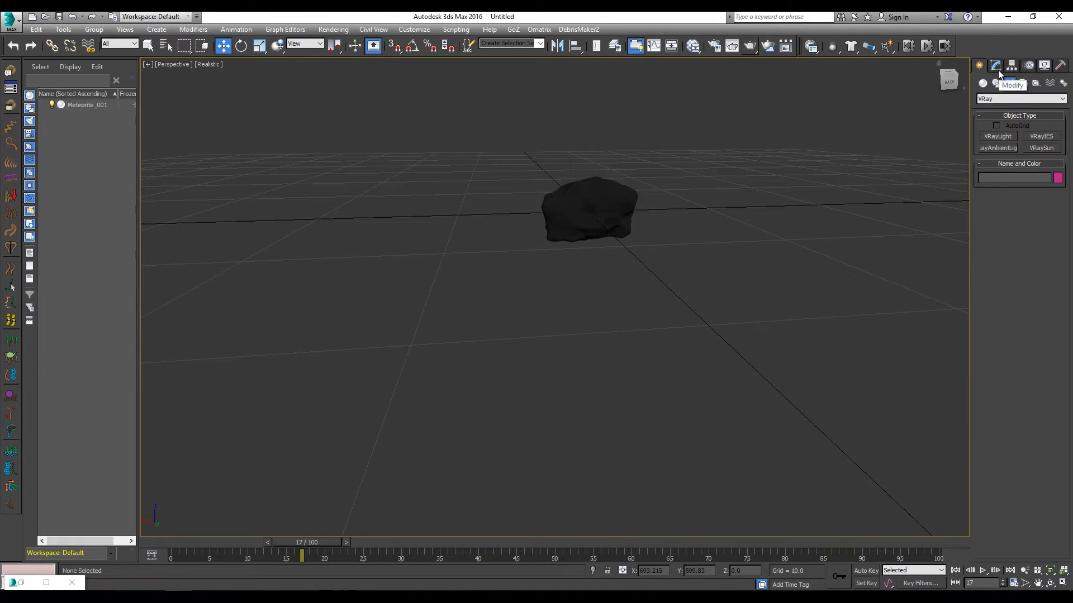
{"action": "middle_click_drag", "start_coordinate": [786, 212], "coordinate": [813, 203], "text": "alt"}
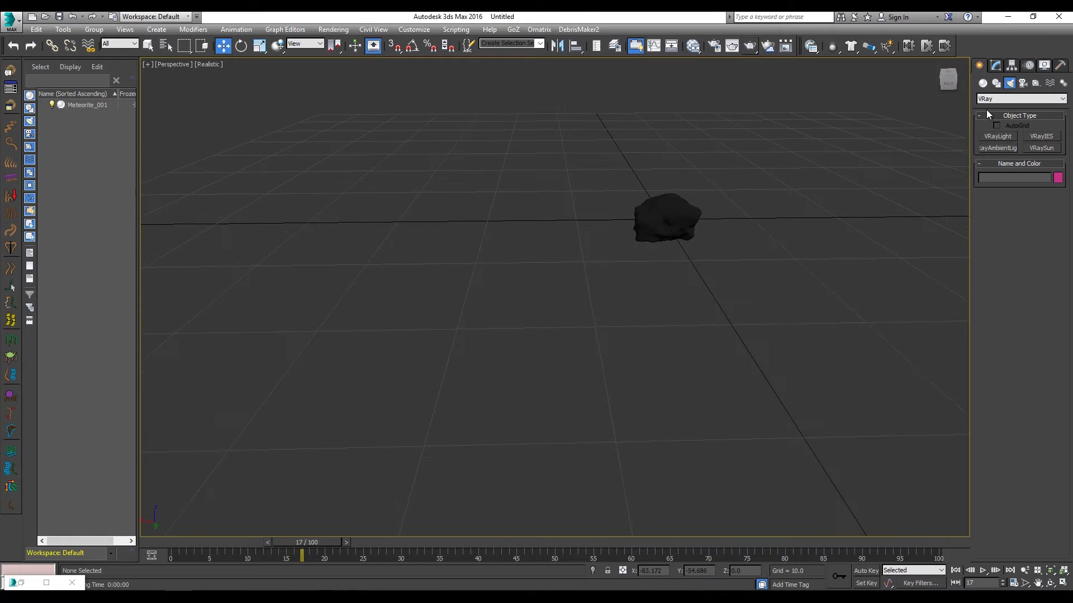
Step: Create a box-shaped PF Source particle emitter over the meteorite, about 119 long, 105 wide and 70 high
{"action": "left_click", "coordinate": [982, 83]}
{"action": "scroll", "coordinate": [876, 157], "scroll_direction": "down", "scroll_amount": 2}
{"action": "middle_click_drag", "start_coordinate": [891, 158], "coordinate": [855, 158]}
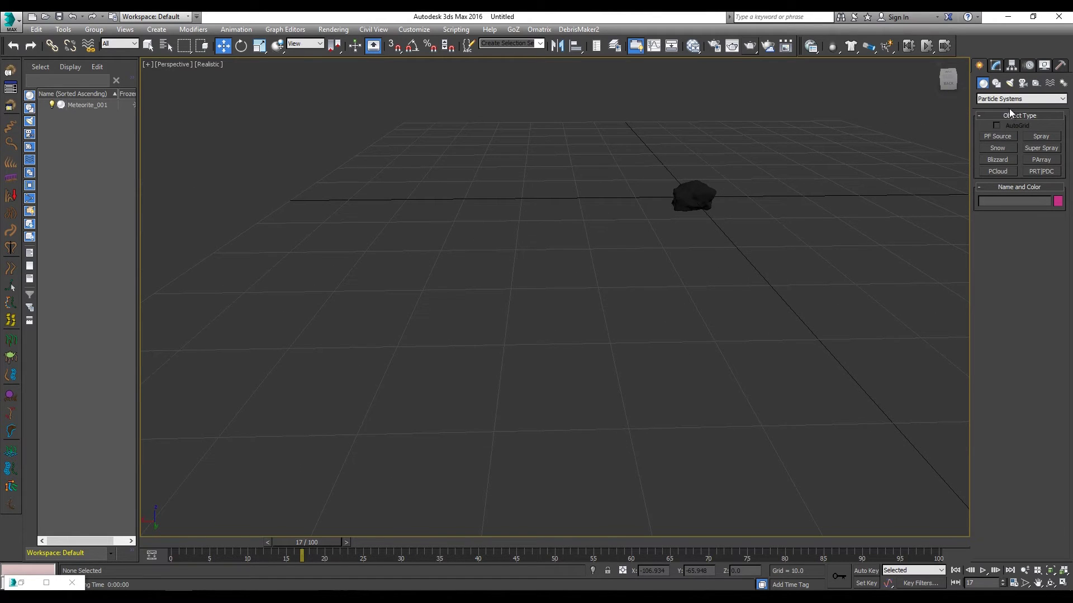
{"action": "left_click", "coordinate": [997, 100]}
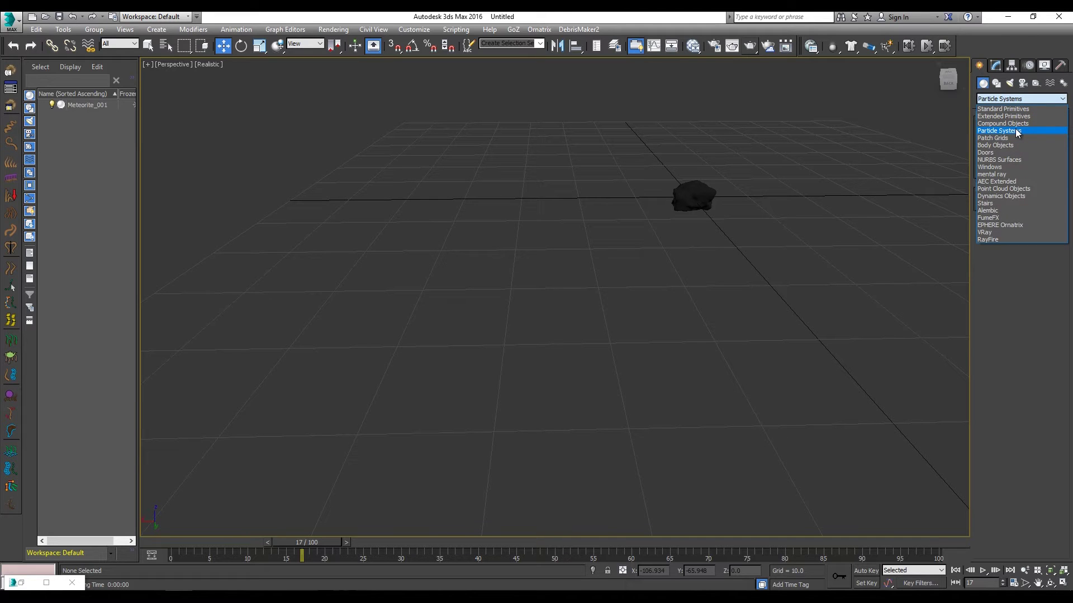
{"action": "left_click", "coordinate": [1015, 130]}
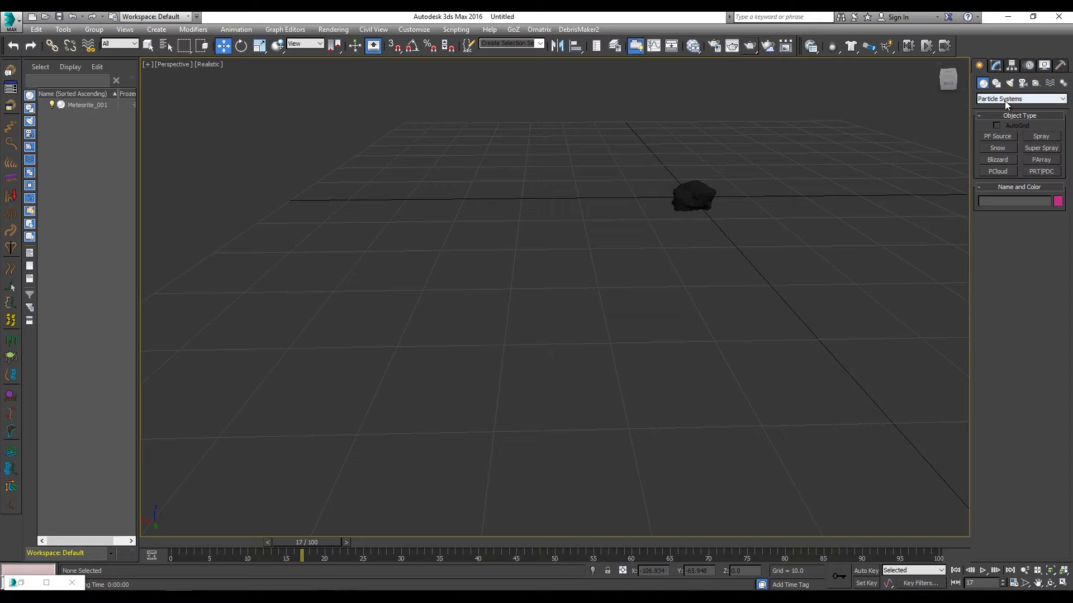
{"action": "scroll", "coordinate": [830, 169], "scroll_direction": "down", "scroll_amount": 3}
{"action": "left_click", "coordinate": [998, 137]}
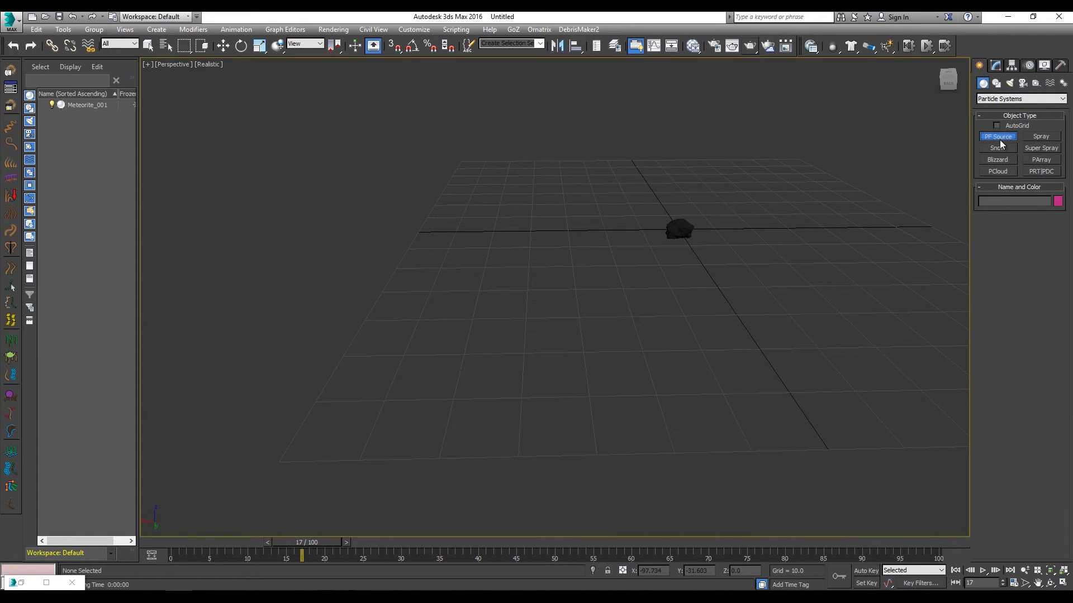
{"action": "left_click_drag", "start_coordinate": [482, 169], "coordinate": [1067, 382]}
{"action": "scroll", "coordinate": [730, 296], "scroll_direction": "down", "scroll_amount": 4}
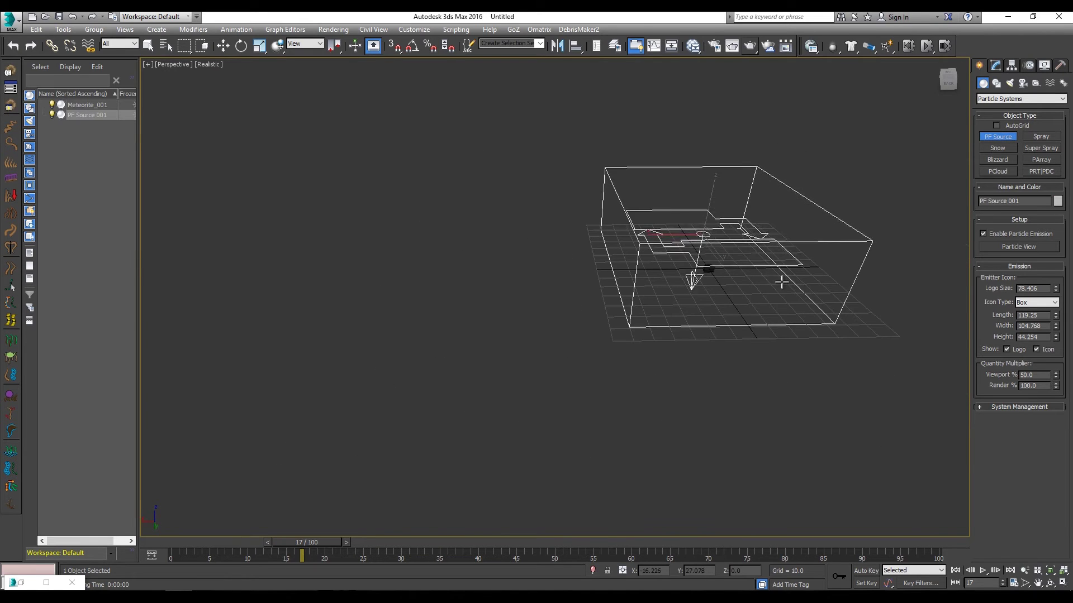
{"action": "left_click", "coordinate": [807, 240]}
{"action": "middle_click_drag", "start_coordinate": [810, 247], "coordinate": [675, 233], "text": "alt"}
{"action": "scroll", "coordinate": [675, 233], "scroll_direction": "up", "scroll_amount": 3}
{"action": "scroll", "coordinate": [653, 179], "scroll_direction": "up", "scroll_amount": 2}
{"action": "scroll", "coordinate": [703, 220], "scroll_direction": "up", "scroll_amount": 3}
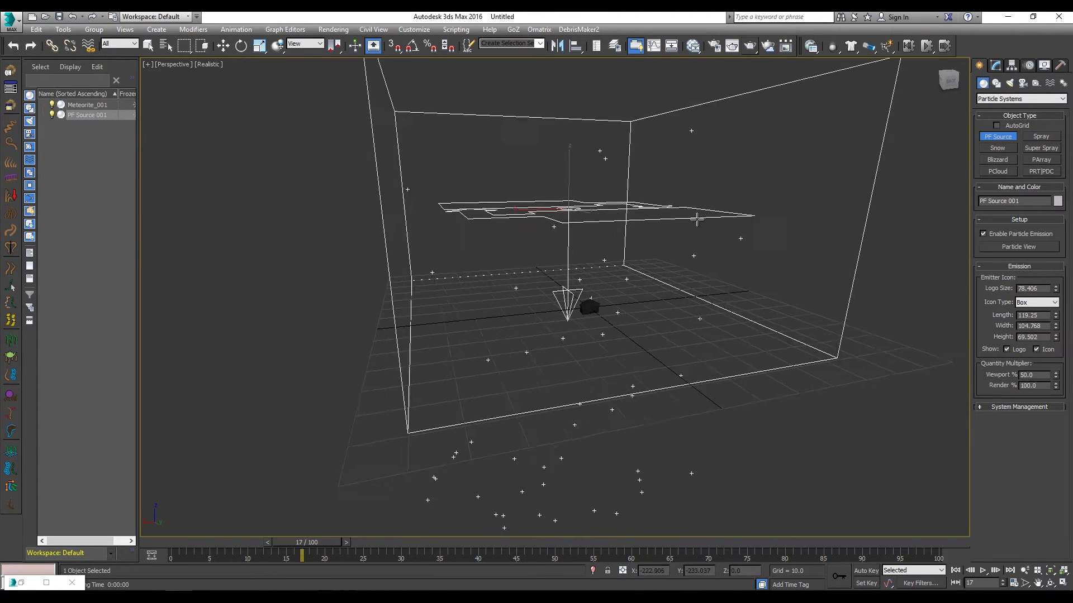
Step: Try the Rectangle icon type for the particle emitter and return it to Box
{"action": "left_click", "coordinate": [1034, 305]}
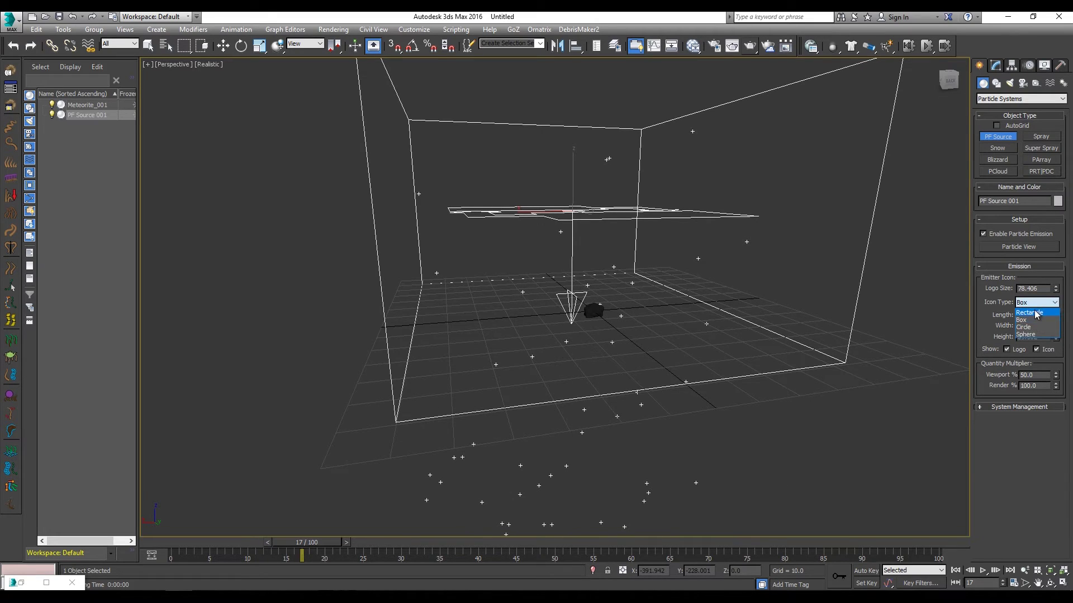
{"action": "left_click", "coordinate": [1037, 311]}
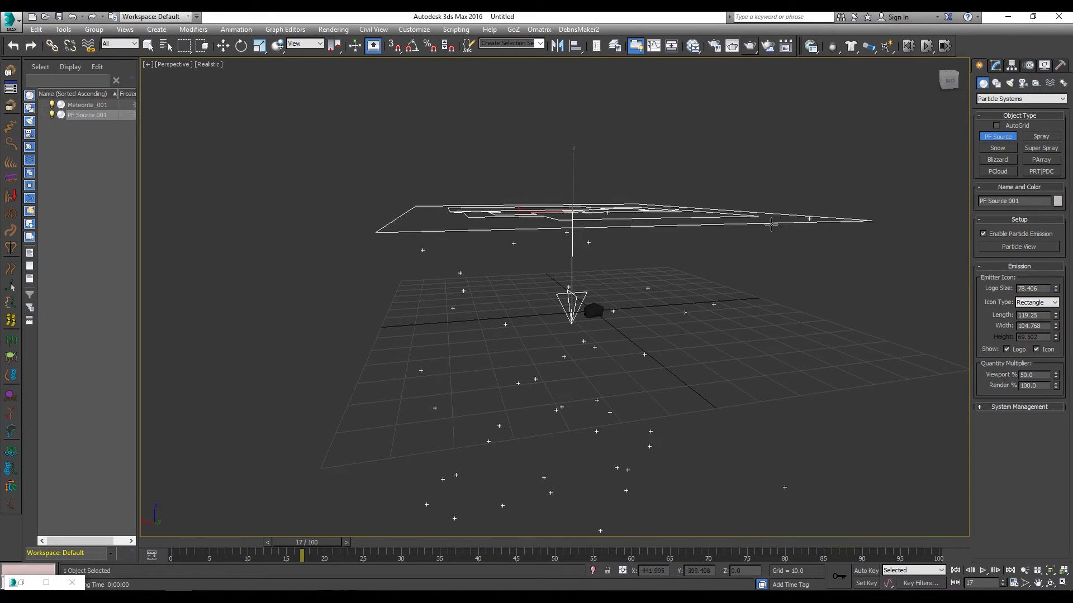
{"action": "left_click", "coordinate": [1042, 305]}
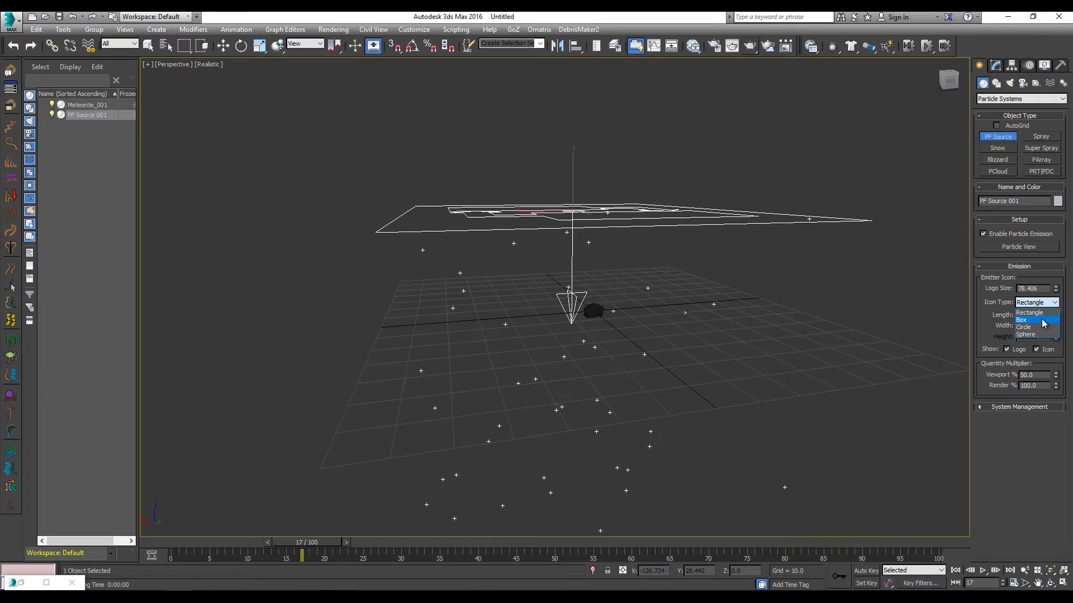
{"action": "left_click", "coordinate": [1042, 320]}
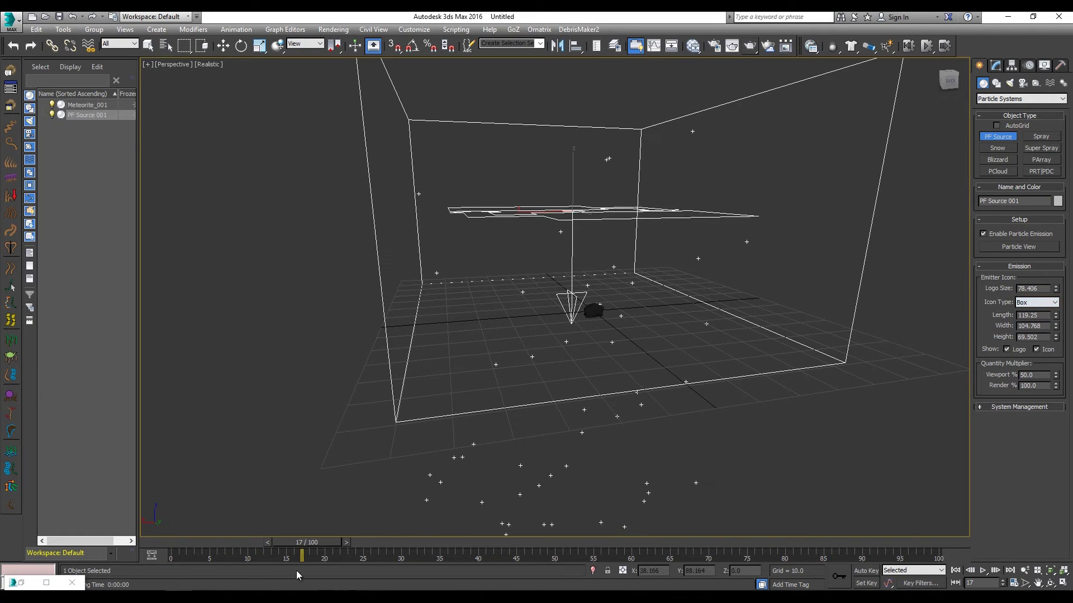
Step: Return the timeline to frame 0, open Particle View and move the Event 001 node diagonally away from the PF Source 001 node
{"action": "left_click_drag", "start_coordinate": [324, 542], "coordinate": [236, 521]}
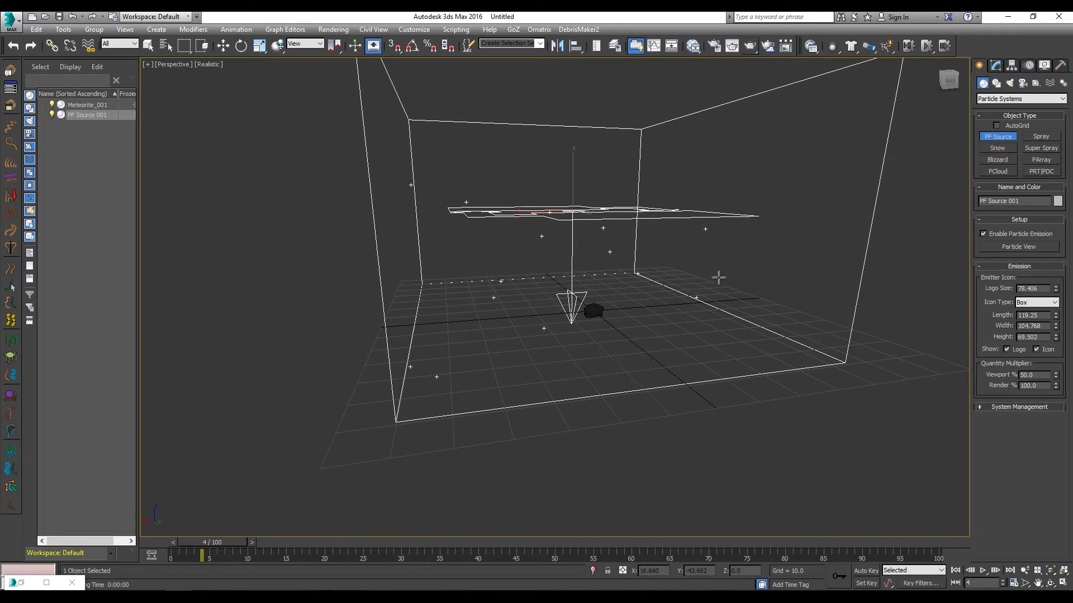
{"action": "left_click_drag", "start_coordinate": [228, 542], "coordinate": [169, 514]}
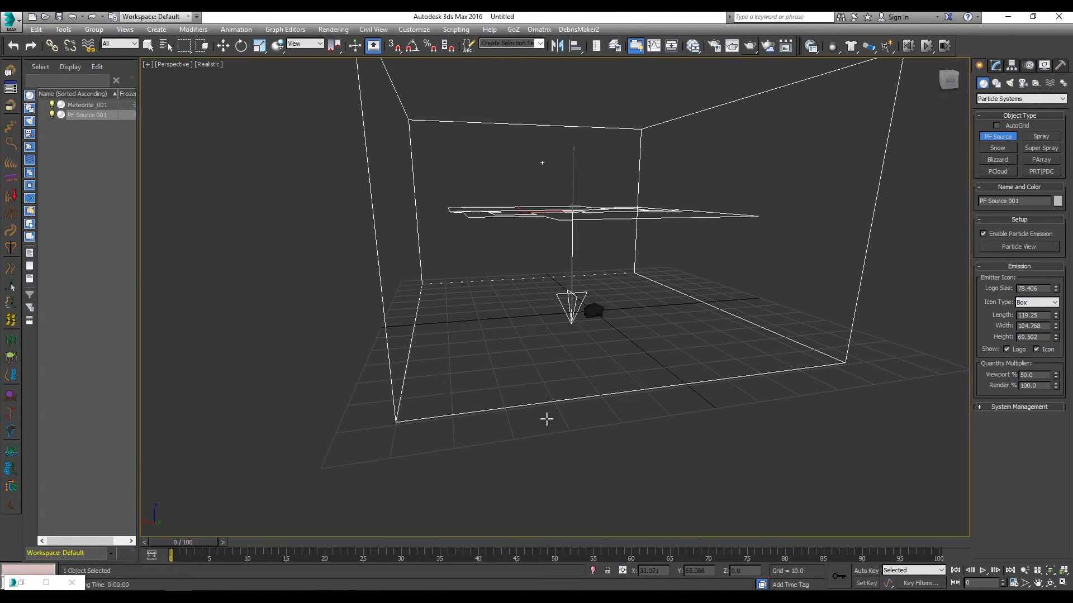
{"action": "key", "text": "6"}
{"action": "left_click_drag", "start_coordinate": [283, 106], "coordinate": [587, 104]}
{"action": "middle_click_drag", "start_coordinate": [443, 161], "coordinate": [523, 169]}
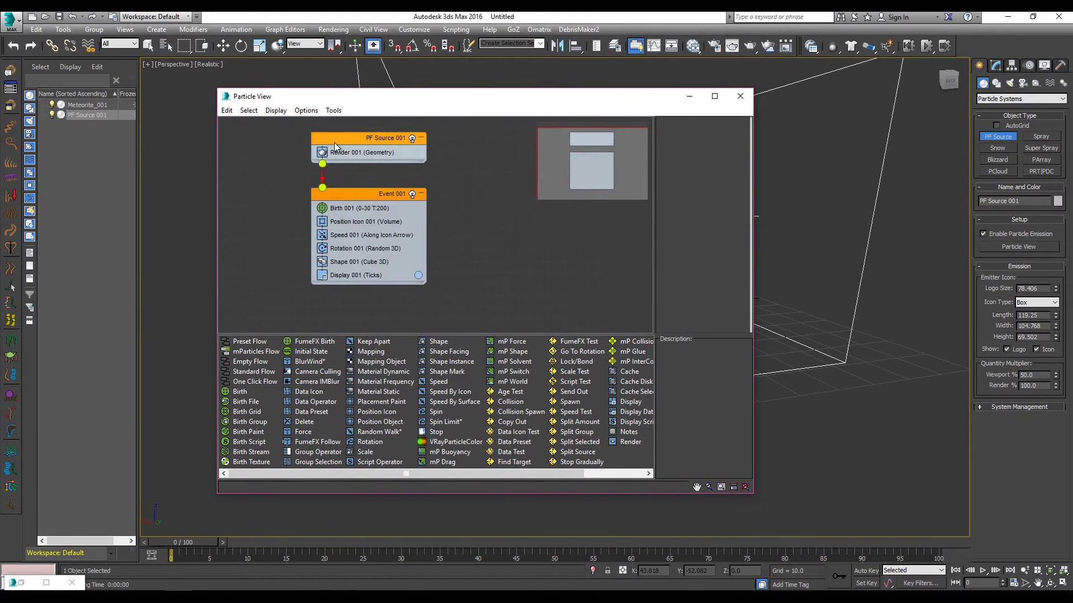
{"action": "left_click_drag", "start_coordinate": [367, 195], "coordinate": [433, 218]}
{"action": "left_click", "coordinate": [548, 228]}
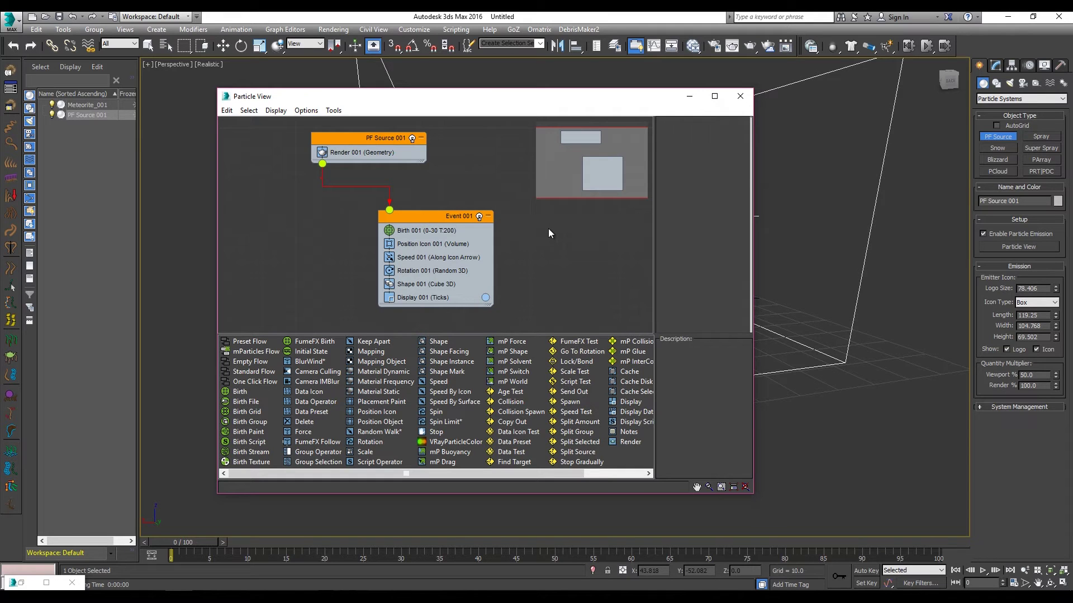
Step: Set the Birth operator's Emit Stop to 0 and check how the particles fill the emitter box at frame 0
{"action": "left_click", "coordinate": [451, 287]}
{"action": "left_click", "coordinate": [509, 274]}
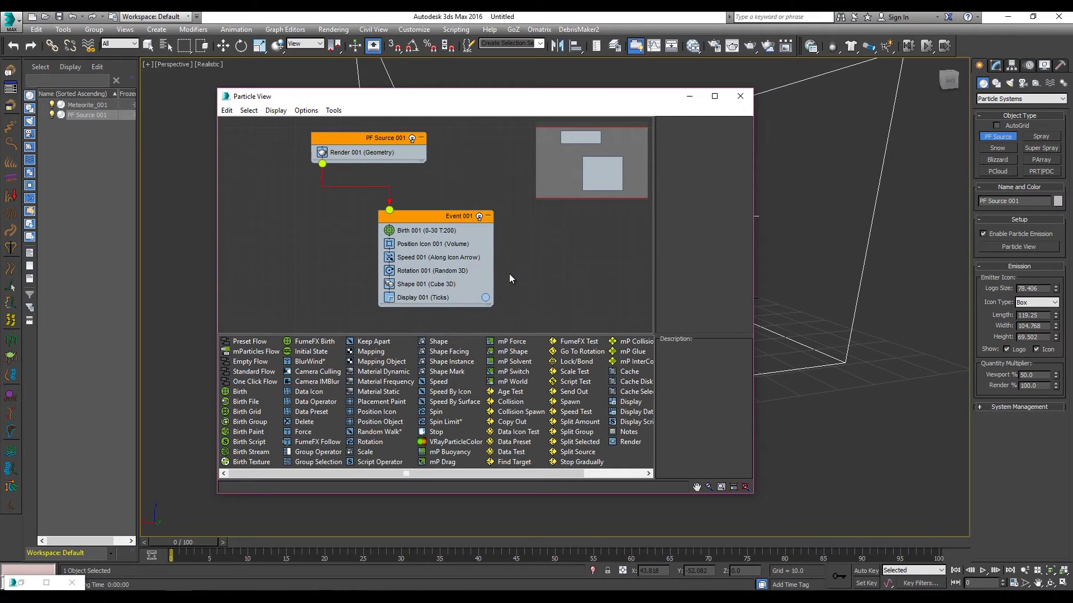
{"action": "left_click", "coordinate": [439, 234]}
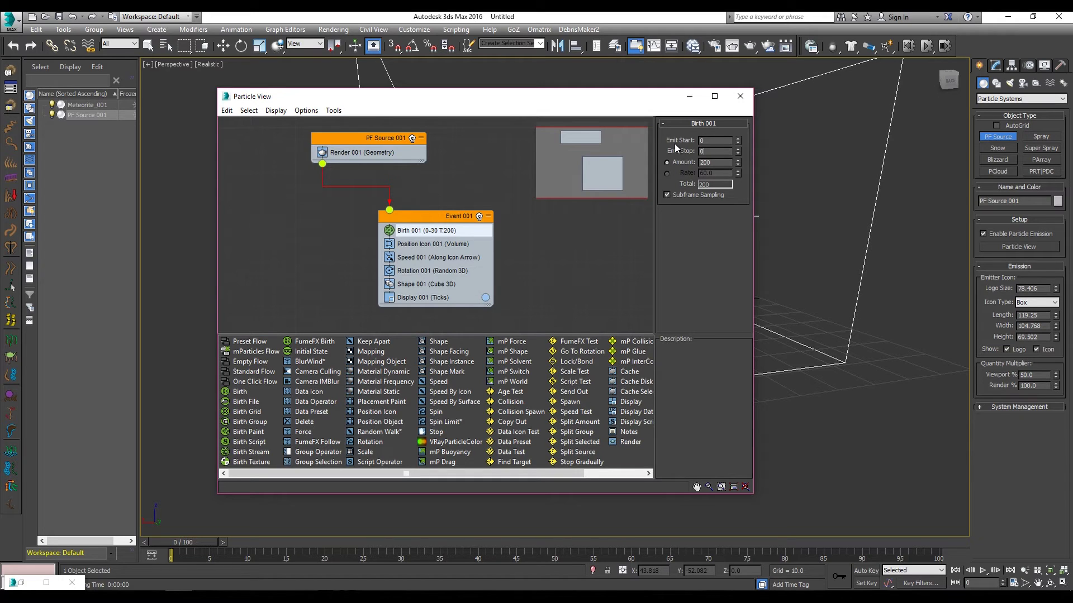
{"action": "left_click", "coordinate": [581, 241]}
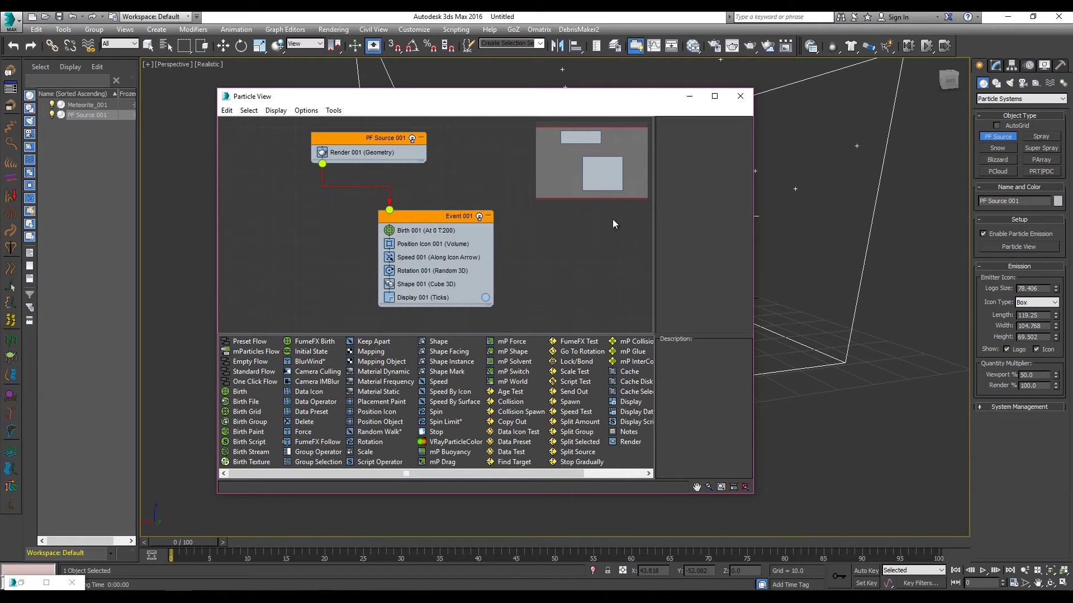
{"action": "left_click", "coordinate": [441, 217]}
{"action": "left_click_drag", "start_coordinate": [558, 101], "coordinate": [0, 240]}
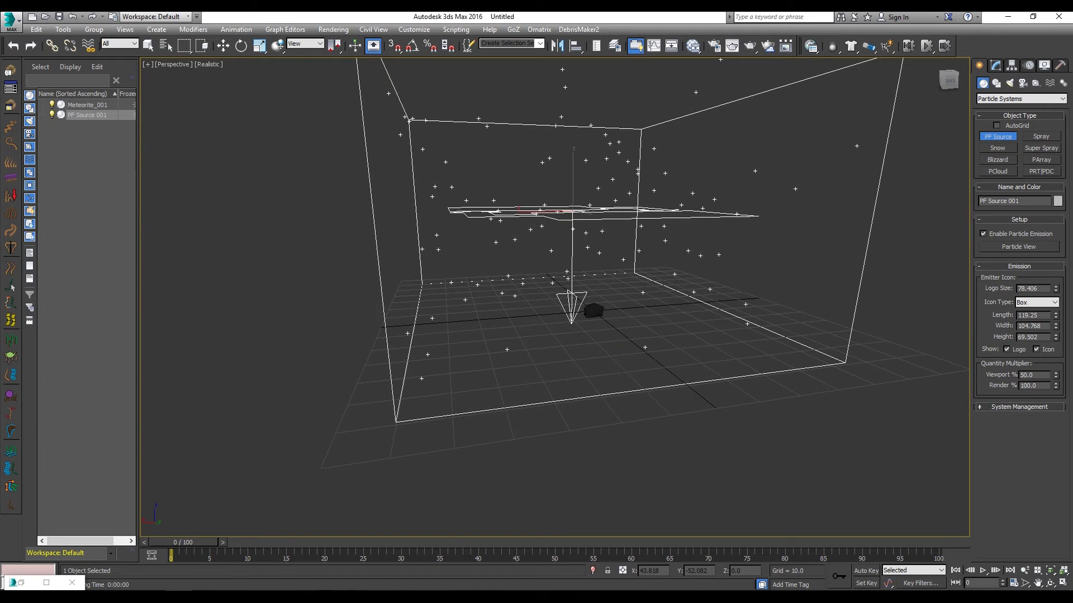
{"action": "middle_click_drag", "start_coordinate": [427, 245], "coordinate": [469, 324], "text": "alt"}
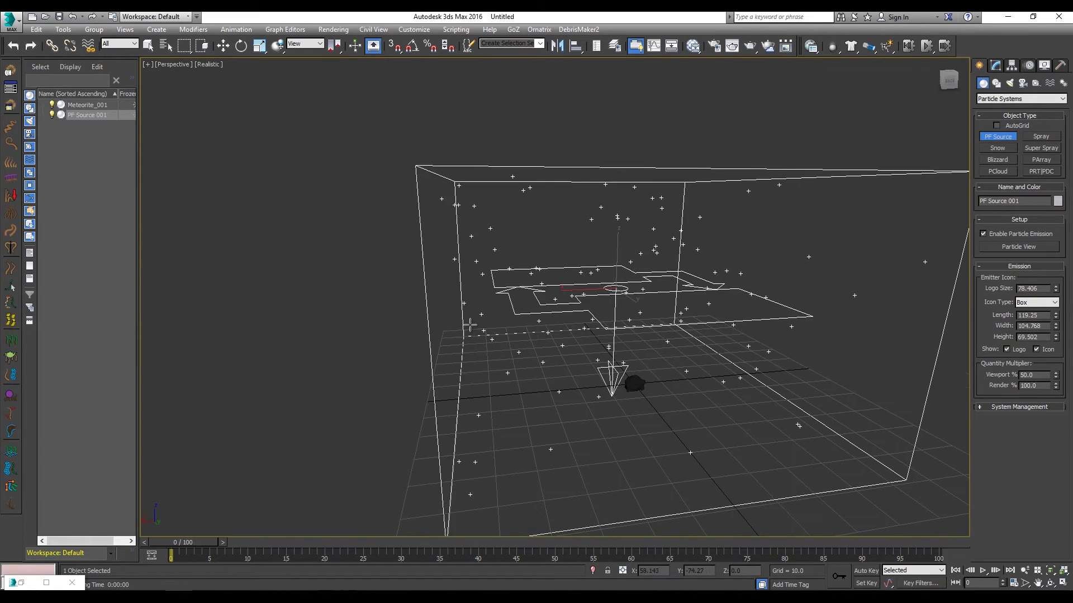
{"action": "scroll", "coordinate": [461, 304], "scroll_direction": "up", "scroll_amount": 2}
{"action": "scroll", "coordinate": [461, 304], "scroll_direction": "down", "scroll_amount": 3}
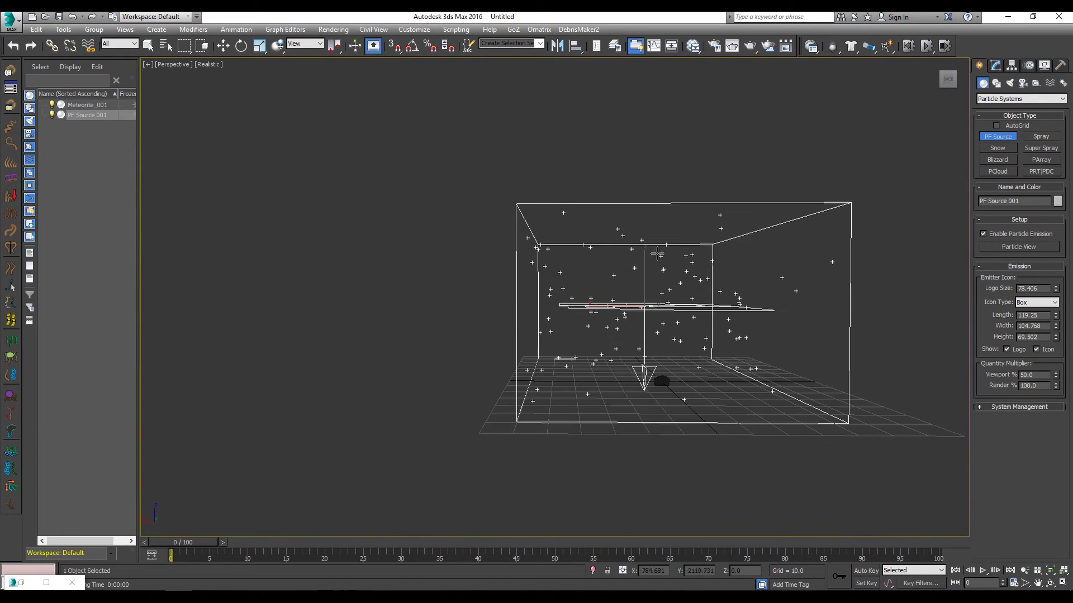
{"action": "left_click_drag", "start_coordinate": [201, 545], "coordinate": [126, 539]}
Step: Reopen Particle View beside the emitter and set the Birth operator's particle amount to 30
{"action": "left_click", "coordinate": [21, 582]}
{"action": "left_click_drag", "start_coordinate": [337, 102], "coordinate": [426, 102]}
{"action": "left_click", "coordinate": [294, 232]}
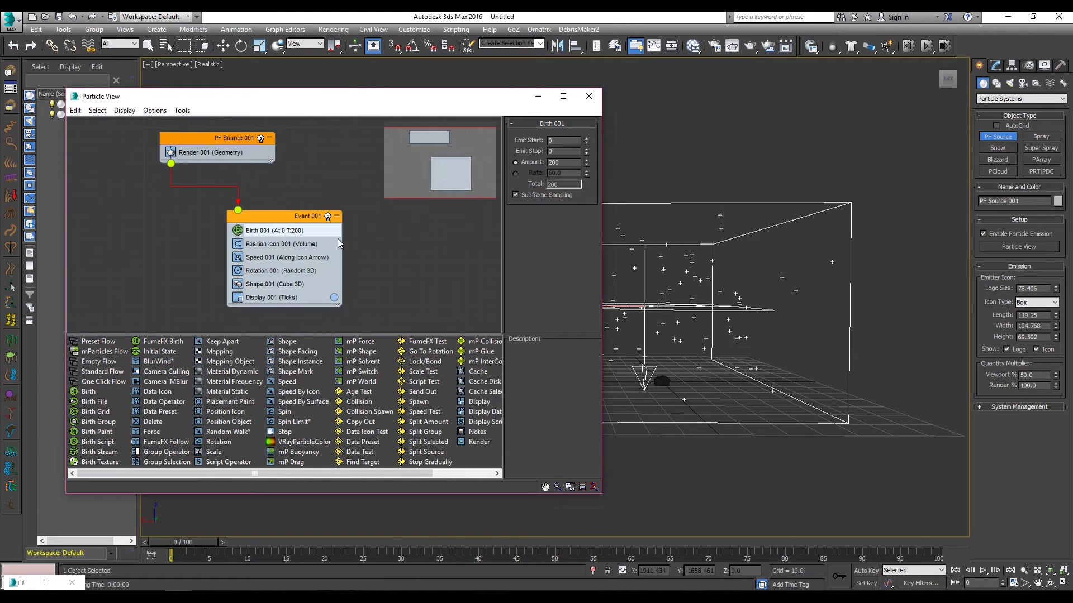
{"action": "left_click_drag", "start_coordinate": [573, 162], "coordinate": [478, 141]}
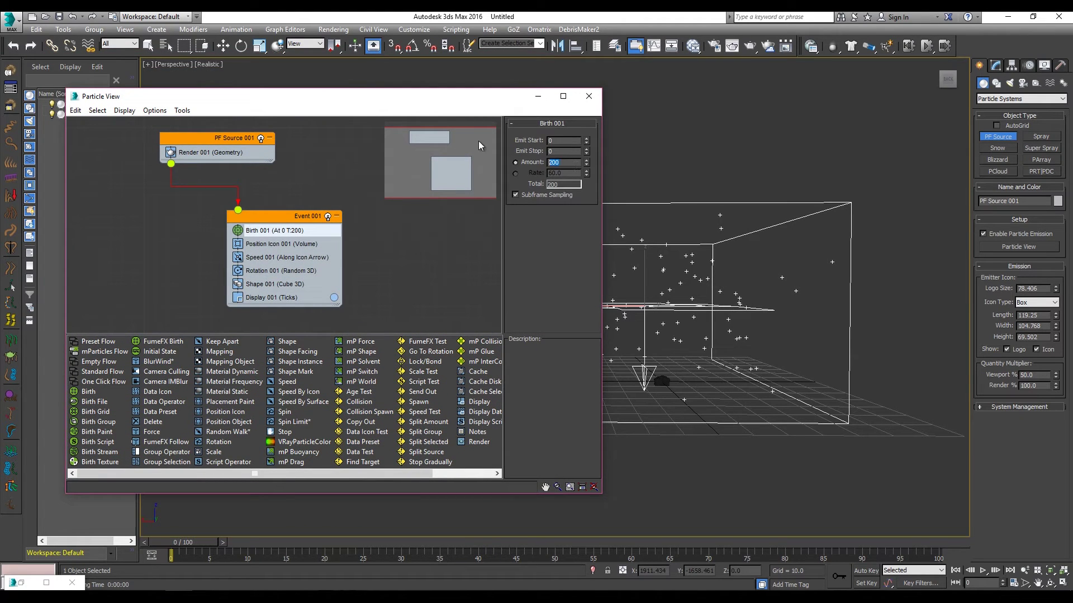
{"action": "key", "text": "BackSpace"}
{"action": "type", "text": "30"}
{"action": "middle_click_drag", "start_coordinate": [748, 256], "coordinate": [876, 285], "text": "alt"}
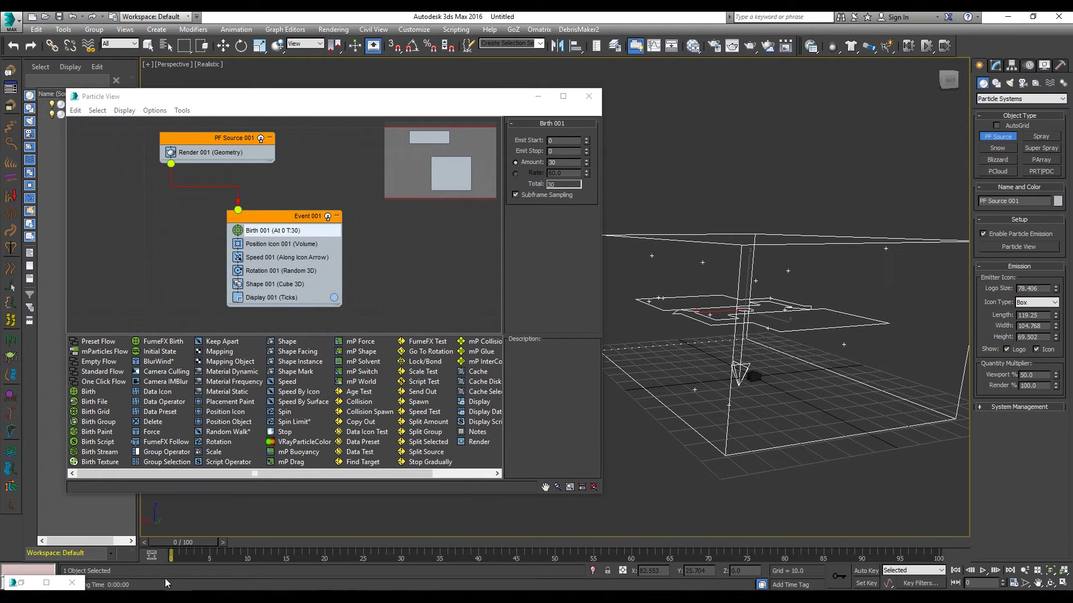
{"action": "left_click_drag", "start_coordinate": [184, 543], "coordinate": [125, 558]}
Step: Set the Speed operator's speed to 0.5 and its variation to 1.3
{"action": "left_click", "coordinate": [299, 256]}
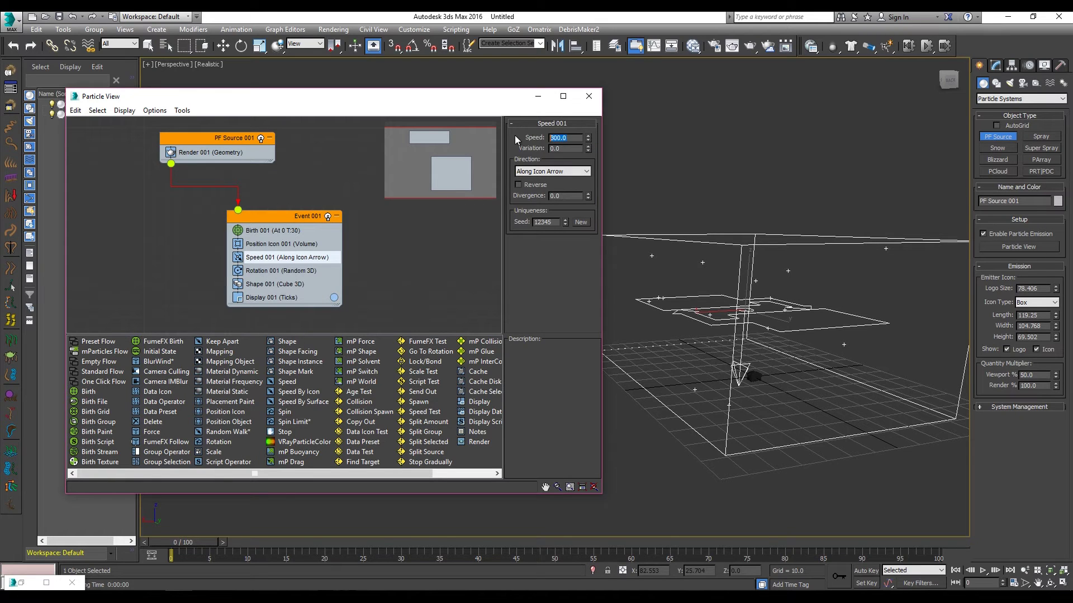
{"action": "key", "text": "BackSpace"}
{"action": "type", "text": ".5"}
{"action": "key", "text": "Return"}
{"action": "left_click_drag", "start_coordinate": [617, 75], "coordinate": [616, 73]}
Step: Scrub through the animation to examine the particles' slow movement inside the emitter, and return to frame 0
{"action": "left_click_drag", "start_coordinate": [204, 543], "coordinate": [651, 447]}
{"action": "middle_click_drag", "start_coordinate": [745, 388], "coordinate": [786, 356], "text": "alt"}
{"action": "scroll", "coordinate": [785, 356], "scroll_direction": "up", "scroll_amount": 3}
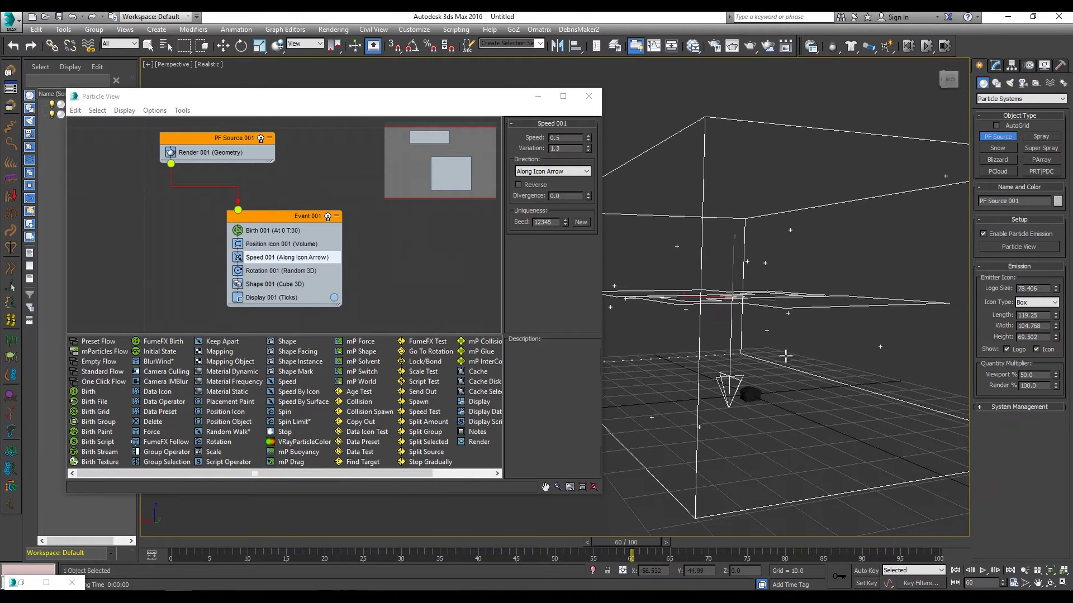
{"action": "scroll", "coordinate": [786, 352], "scroll_direction": "down", "scroll_amount": 5}
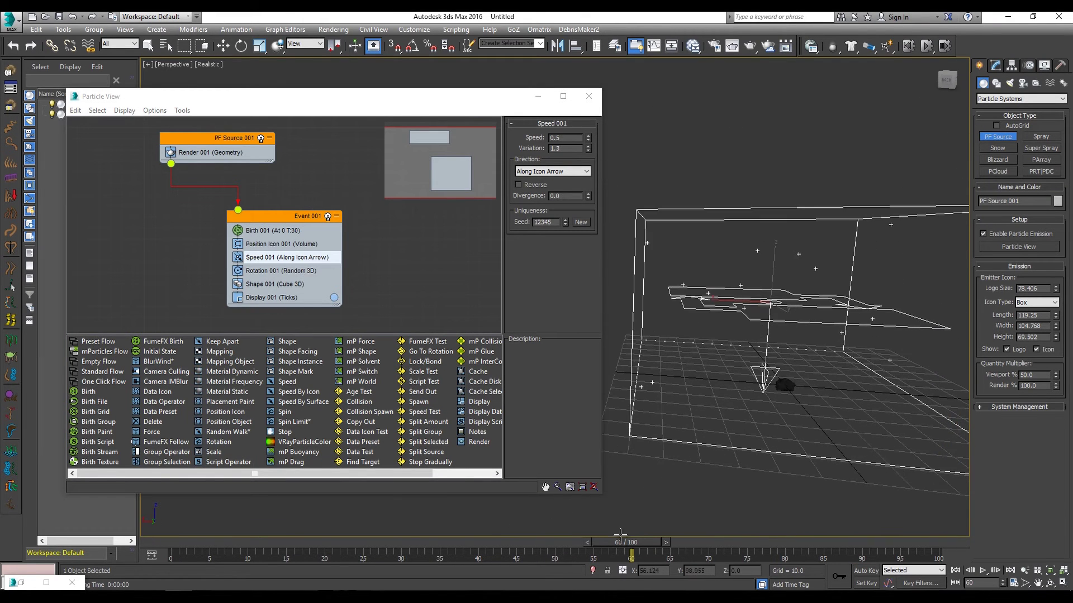
{"action": "left_click_drag", "start_coordinate": [620, 542], "coordinate": [321, 503]}
{"action": "scroll", "coordinate": [826, 339], "scroll_direction": "up", "scroll_amount": 5}
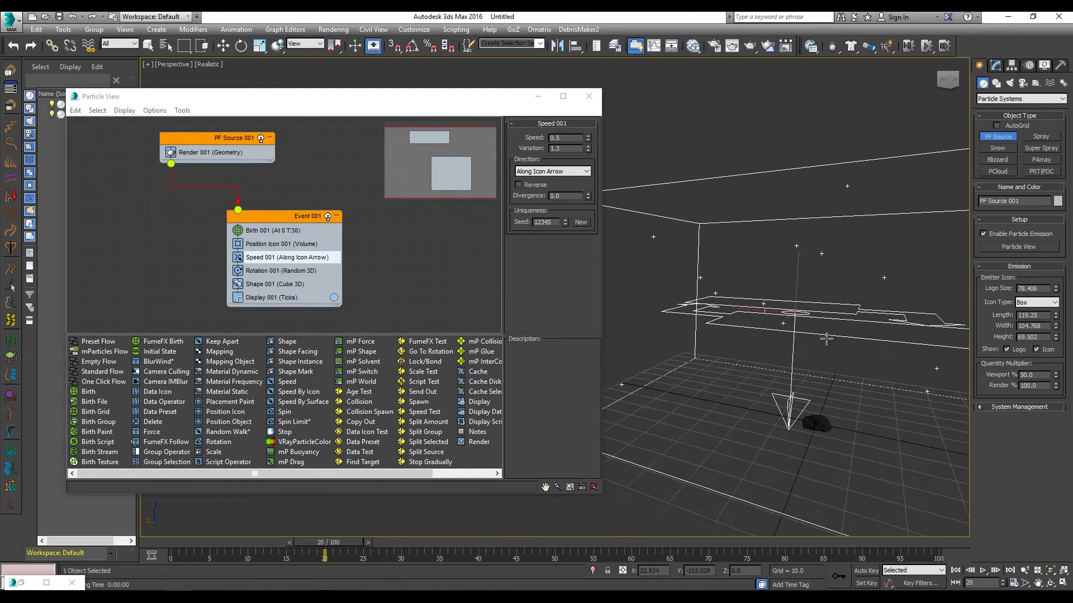
{"action": "scroll", "coordinate": [826, 339], "scroll_direction": "down", "scroll_amount": 4}
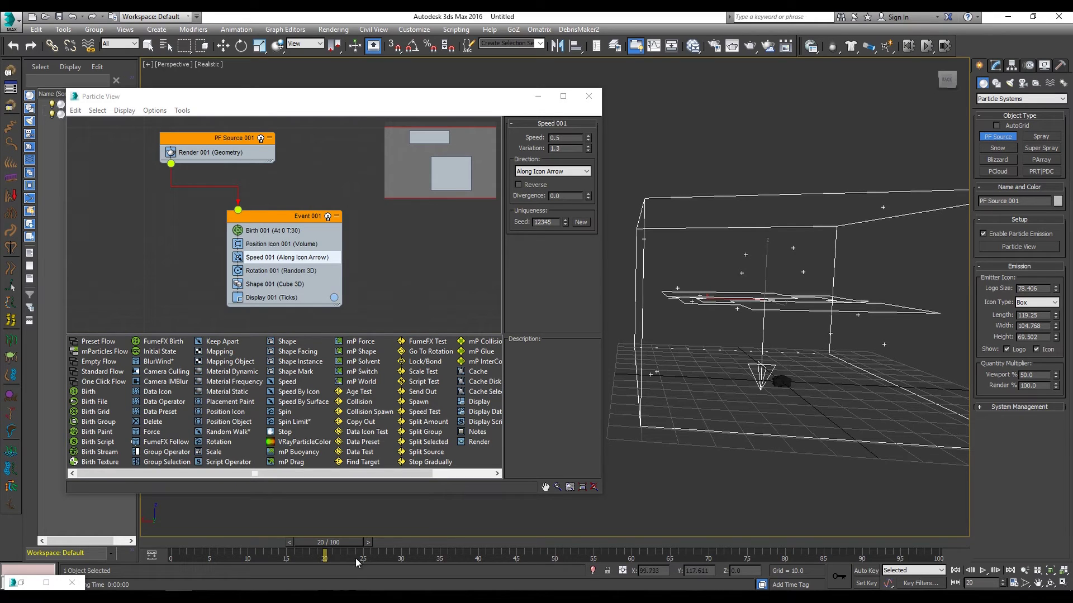
{"action": "left_click_drag", "start_coordinate": [347, 549], "coordinate": [749, 526]}
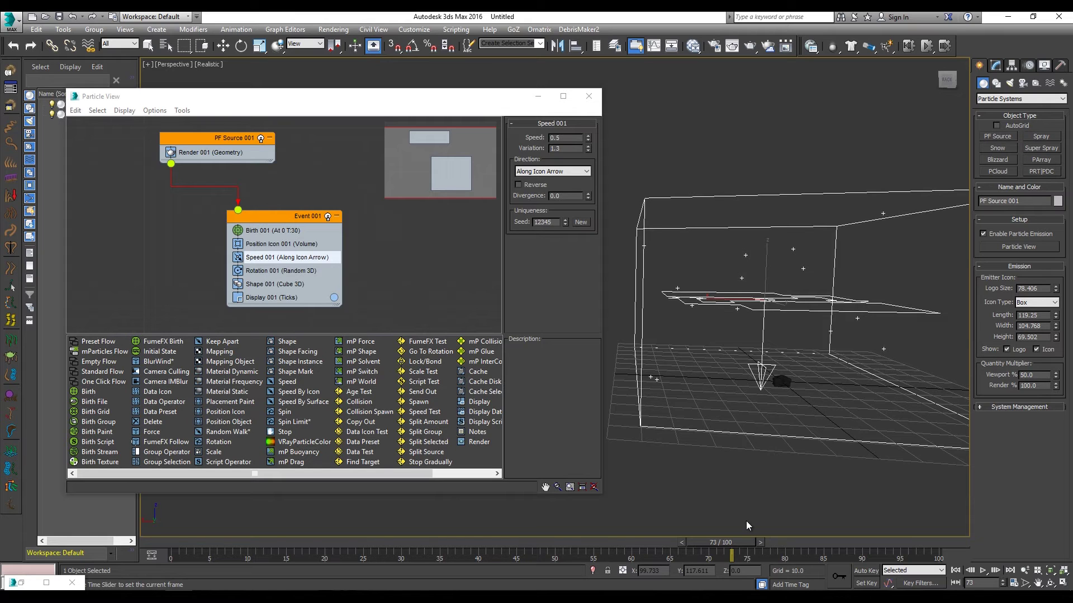
{"action": "left_click_drag", "start_coordinate": [746, 524], "coordinate": [247, 571]}
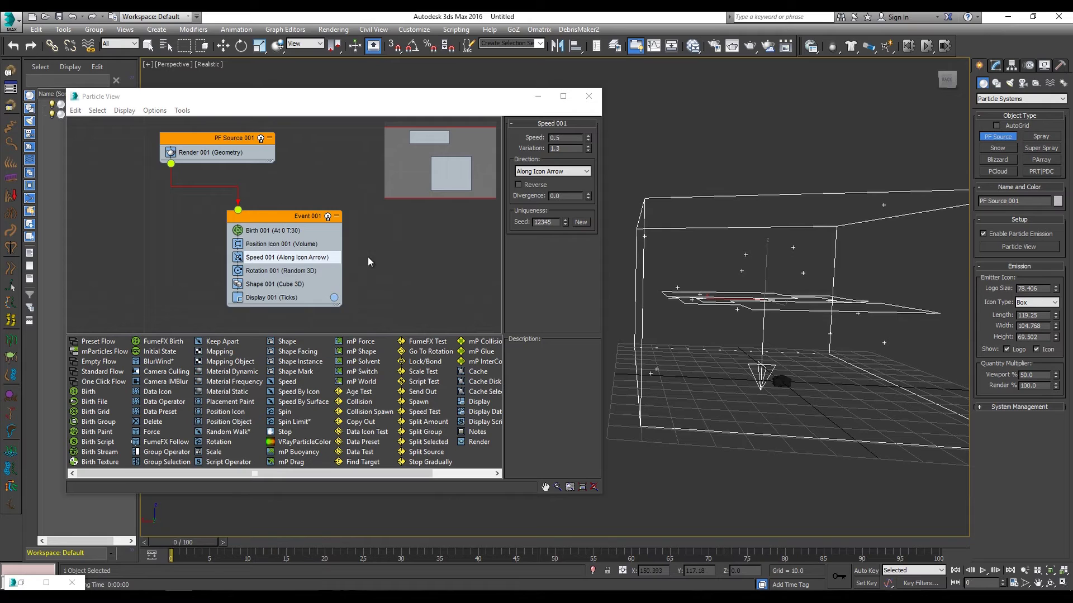
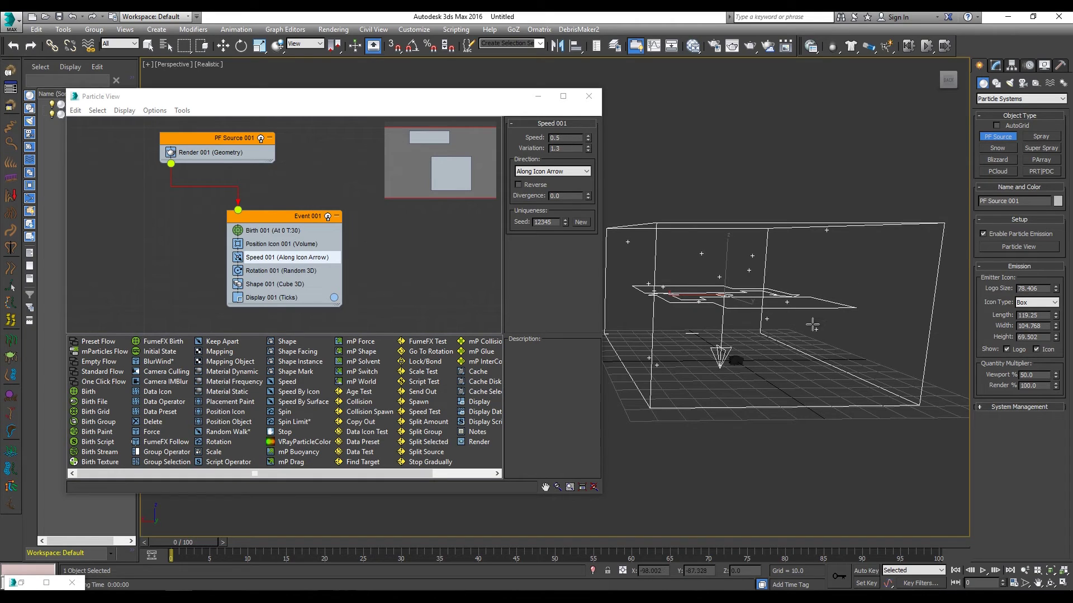
Step: Change the Display operator's type to Geometry so the particles appear as solid shapes in the viewport
{"action": "left_click", "coordinate": [300, 271]}
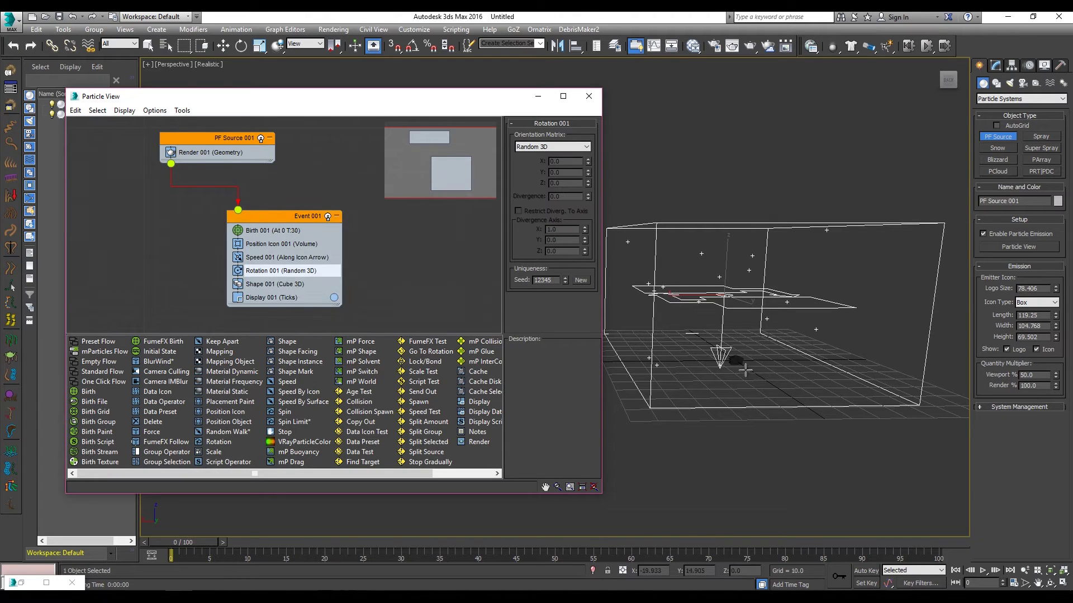
{"action": "scroll", "coordinate": [774, 364], "scroll_direction": "up", "scroll_amount": 5}
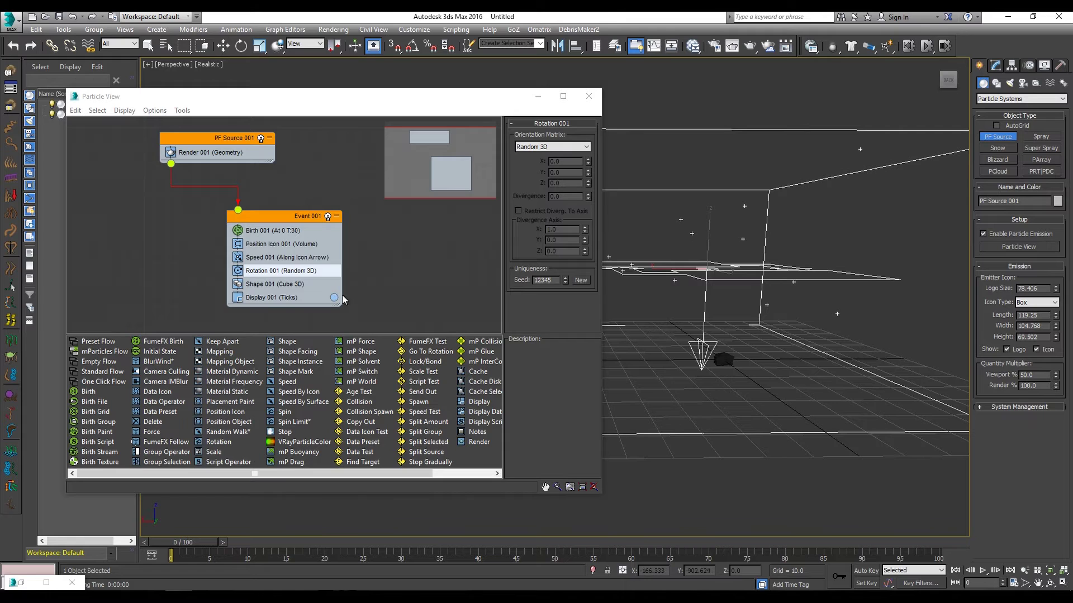
{"action": "left_click", "coordinate": [273, 298]}
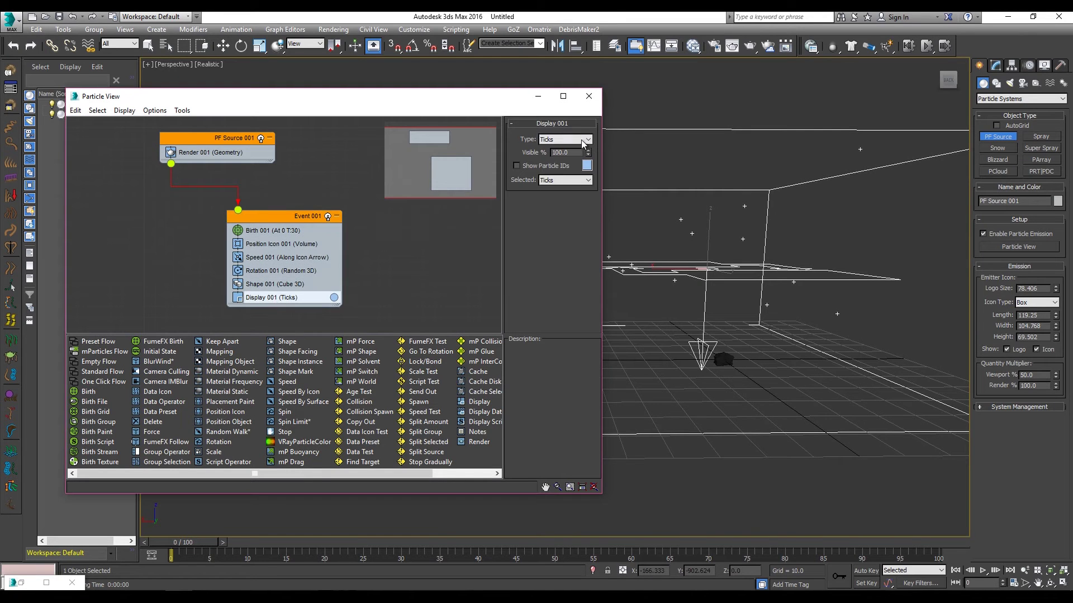
{"action": "left_click", "coordinate": [581, 141]}
{"action": "left_click", "coordinate": [553, 193]}
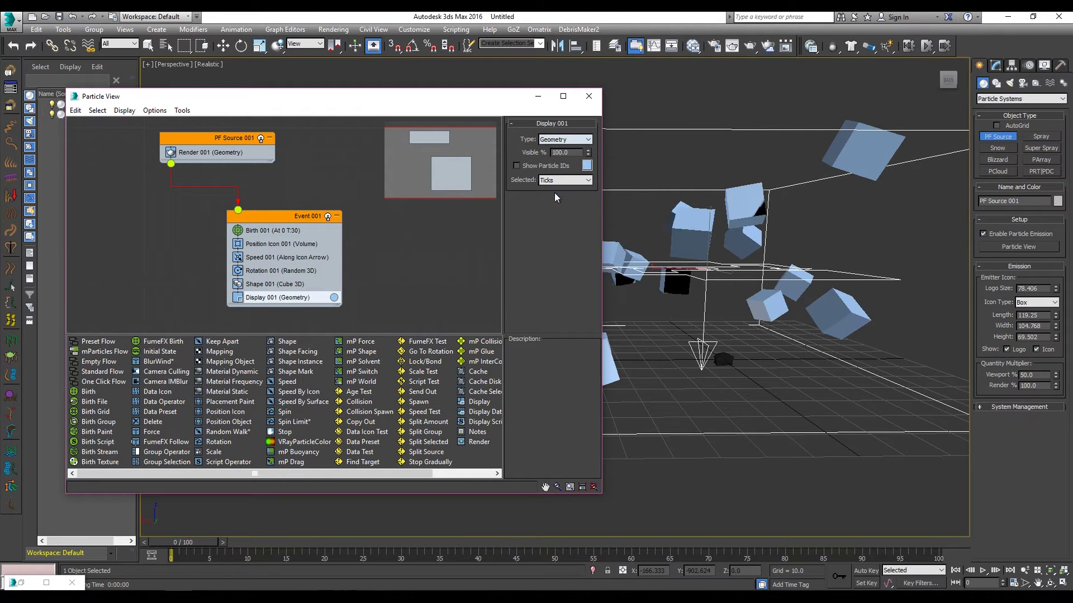
{"action": "middle_click_drag", "start_coordinate": [791, 285], "coordinate": [895, 313], "text": "alt"}
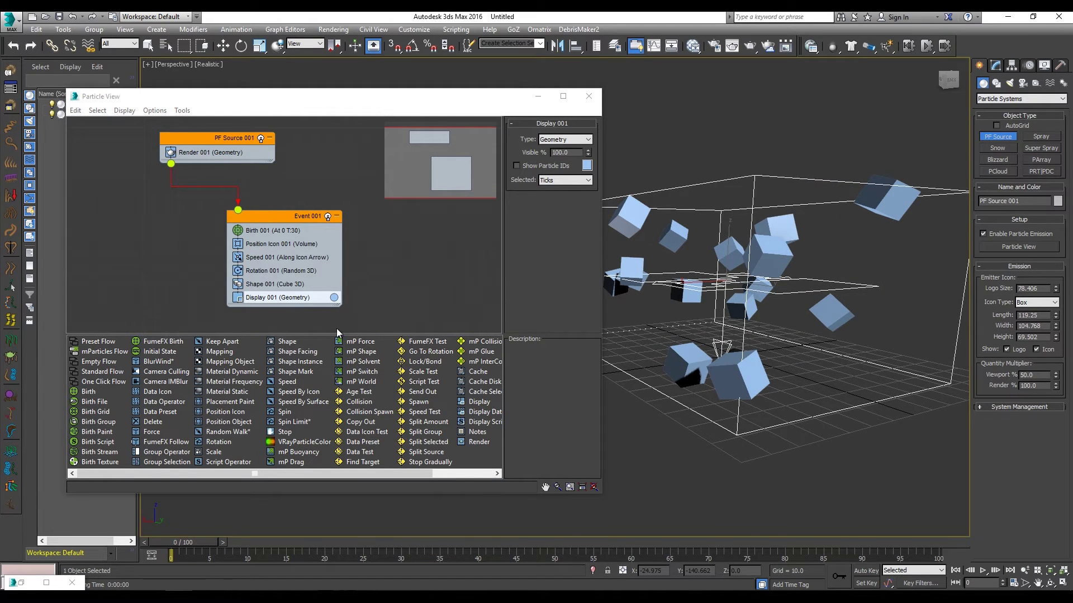
Step: Replace the Shape operator in Event 001 with a Shape Instance operator and open its settings
{"action": "left_click", "coordinate": [313, 366]}
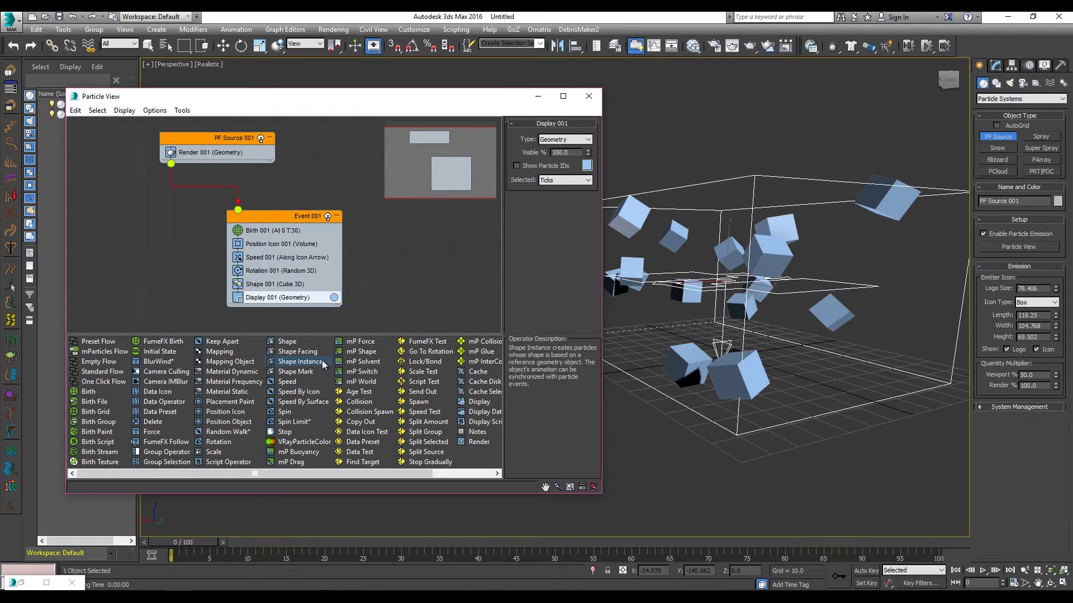
{"action": "left_click_drag", "start_coordinate": [305, 364], "coordinate": [246, 289]}
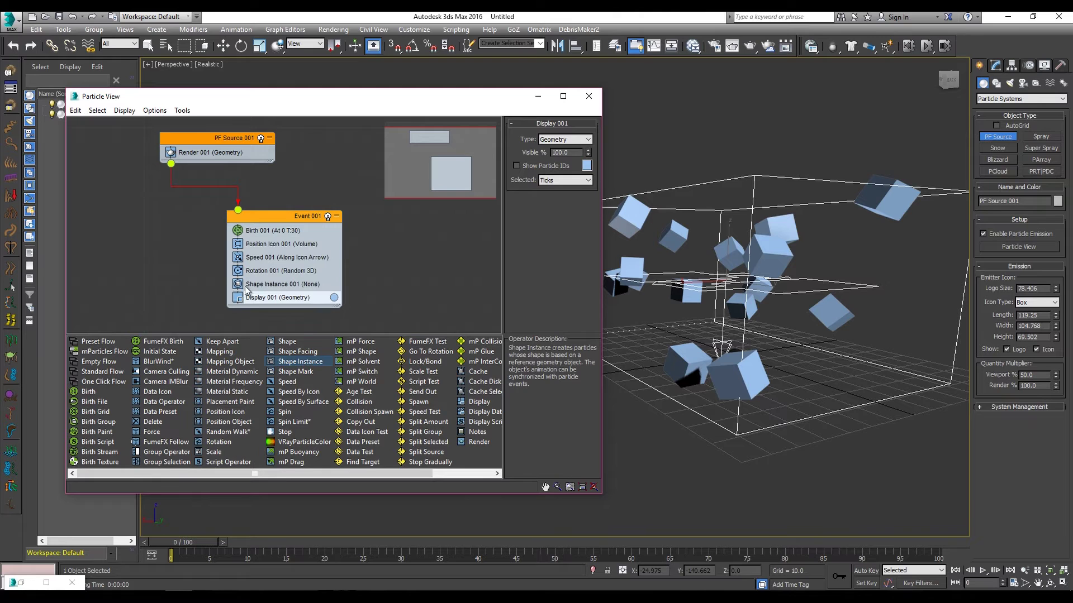
{"action": "left_click", "coordinate": [337, 274]}
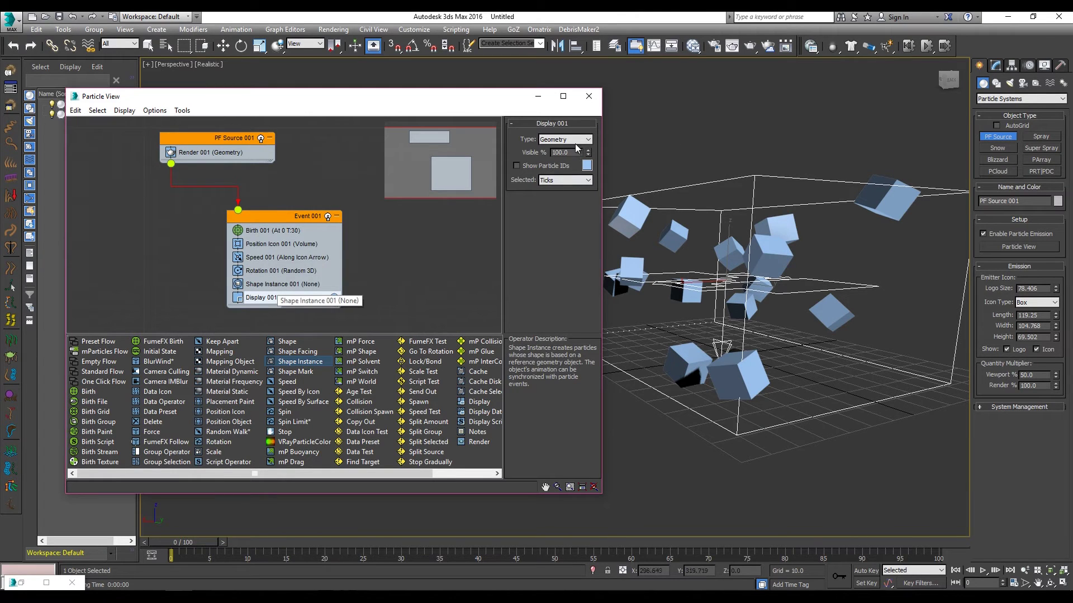
{"action": "left_click", "coordinate": [307, 289]}
{"action": "left_click", "coordinate": [306, 288]}
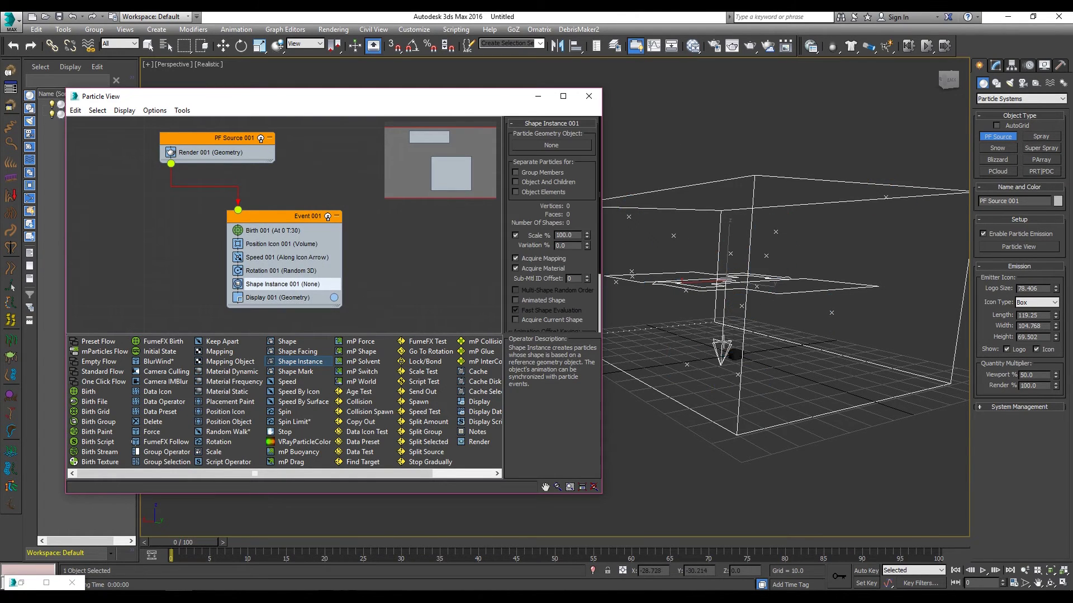
Step: Assign Meteorite_001 as the Shape Instance operator's particle geometry object
{"action": "middle_click_drag", "start_coordinate": [754, 351], "coordinate": [750, 310], "text": "alt"}
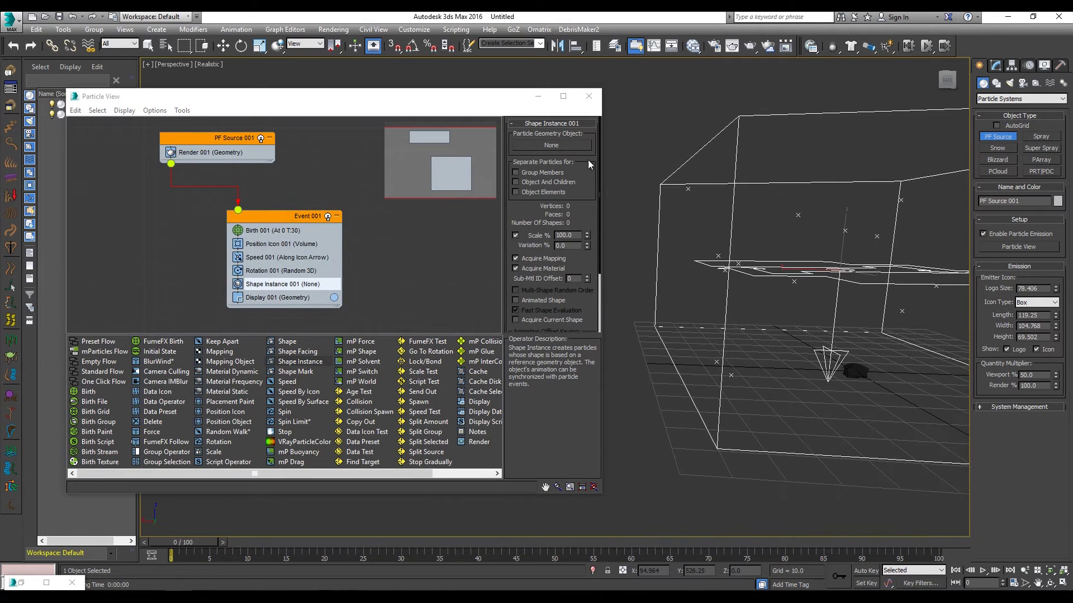
{"action": "left_click", "coordinate": [557, 144]}
{"action": "left_click", "coordinate": [856, 371]}
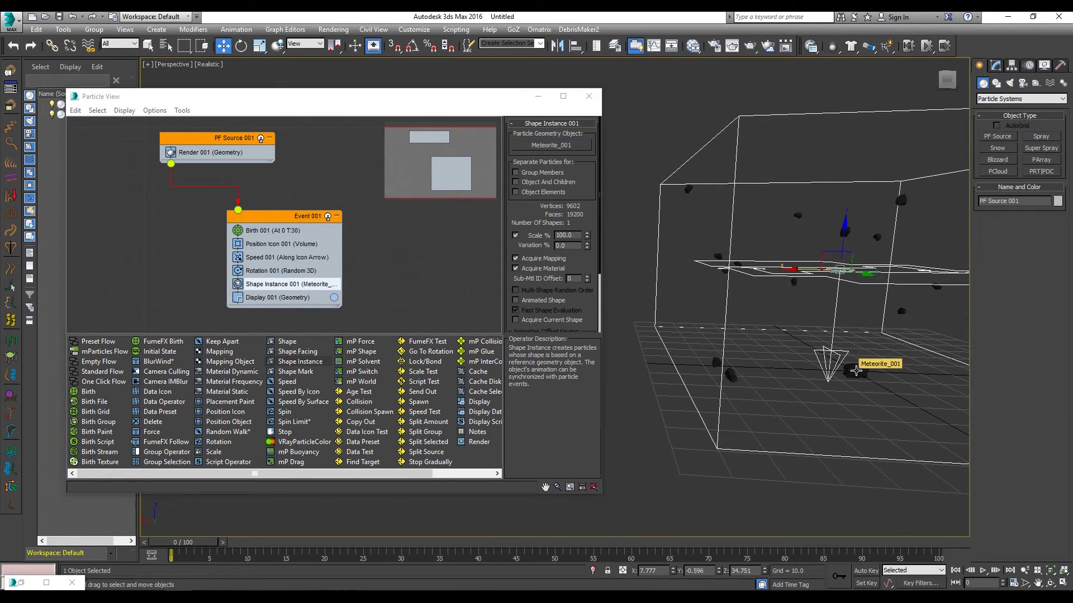
{"action": "scroll", "coordinate": [871, 357], "scroll_direction": "down", "scroll_amount": 3}
{"action": "middle_click_drag", "start_coordinate": [877, 355], "coordinate": [793, 336]}
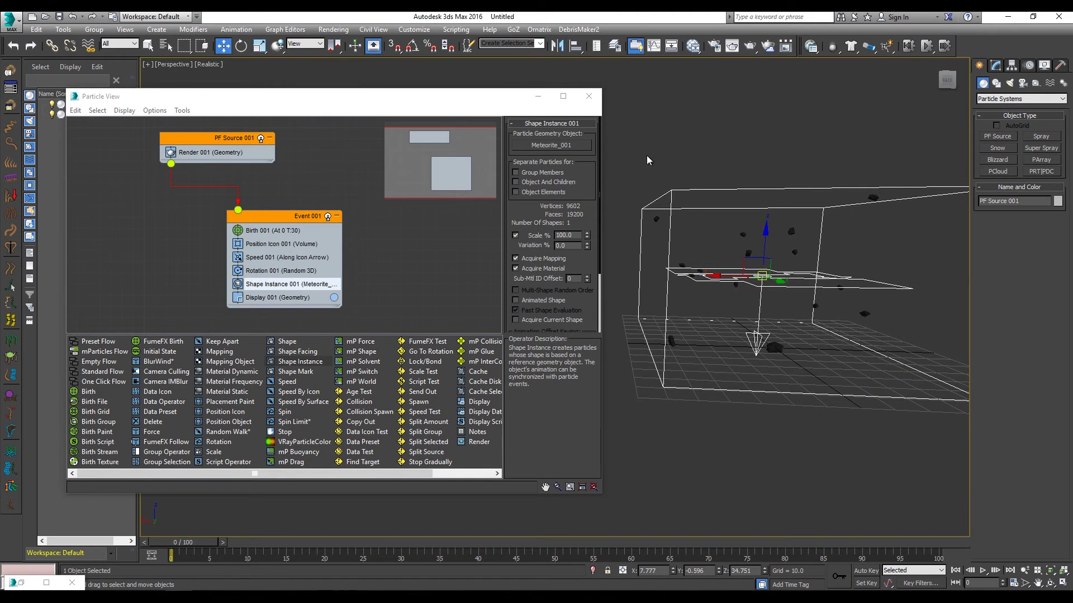
{"action": "middle_click_drag", "start_coordinate": [815, 285], "coordinate": [793, 270], "text": "alt"}
Step: Preview the animation briefly and move the original meteorite out of the emitter box to about X 111.3
{"action": "key", "text": "slash"}
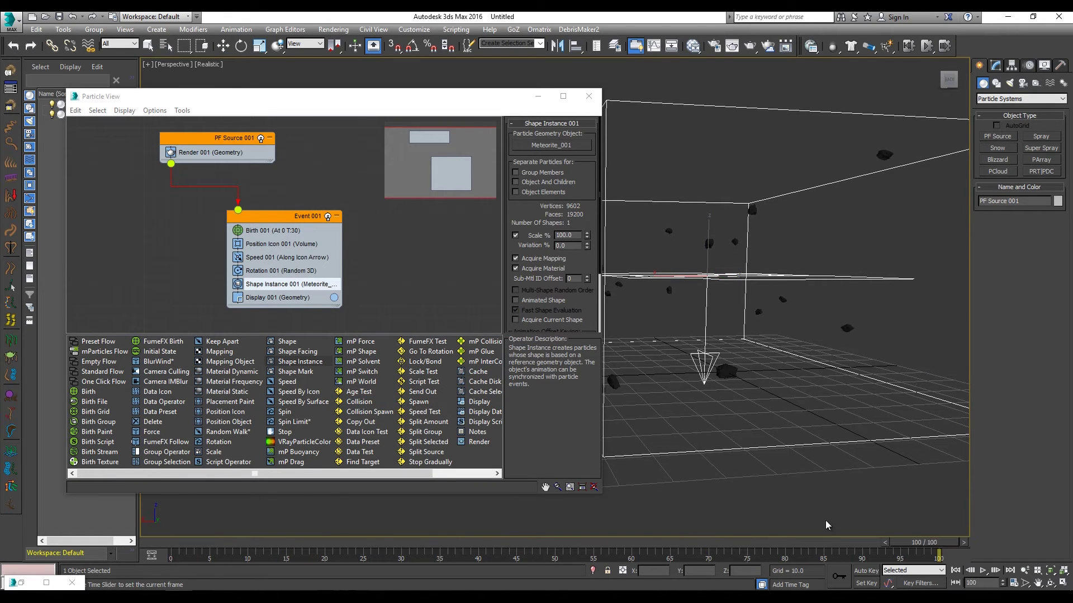
{"action": "key", "text": "slash"}
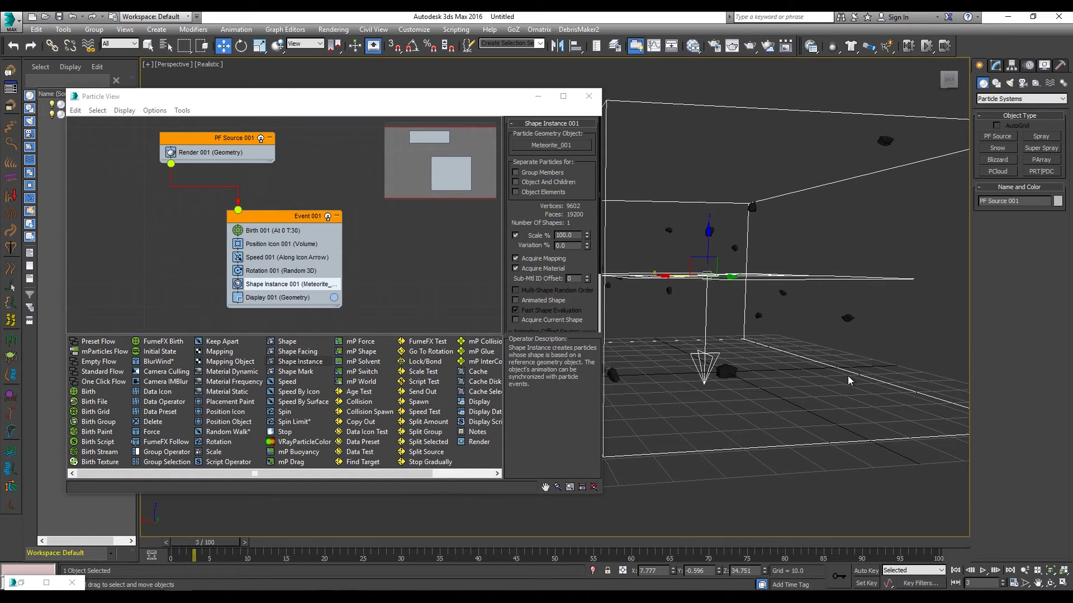
{"action": "left_click", "coordinate": [726, 371]}
{"action": "mouse_move", "coordinate": [726, 371]}
{"action": "middle_mouse_down", "text": "alt"}
{"action": "mouse_move", "coordinate": [757, 382]}
{"action": "mouse_move", "coordinate": [715, 360]}
{"action": "middle_mouse_up", "text": "alt"}
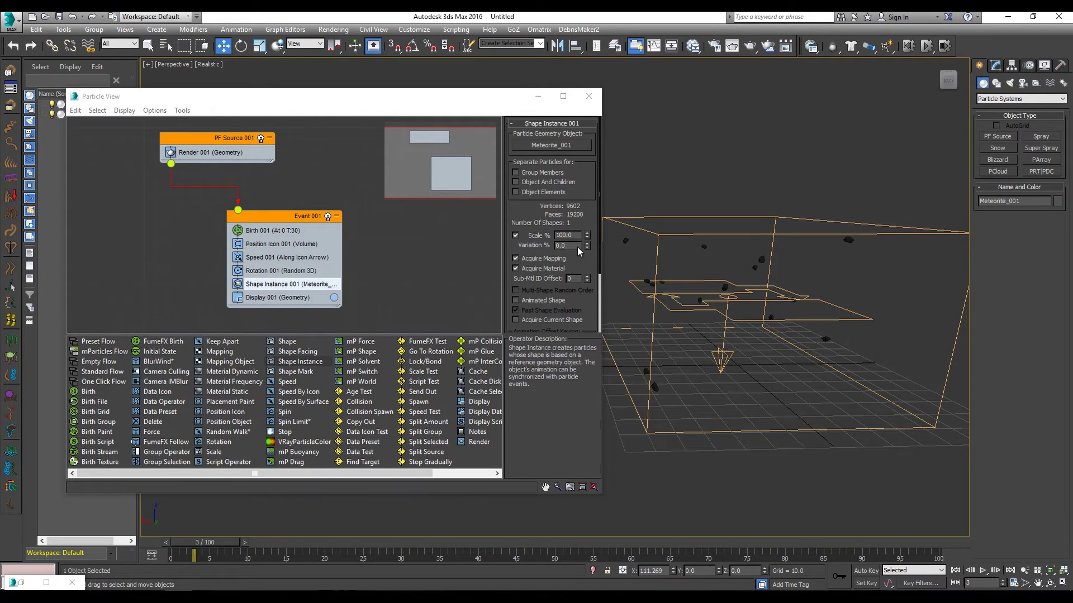
Step: Set the Shape Instance operator's scale to 473% and its scale variation to 40%
{"action": "left_click_drag", "start_coordinate": [585, 237], "coordinate": [630, 40]}
{"action": "middle_click_drag", "start_coordinate": [900, 223], "coordinate": [838, 234], "text": "alt"}
{"action": "left_click_drag", "start_coordinate": [586, 246], "coordinate": [593, 227]}
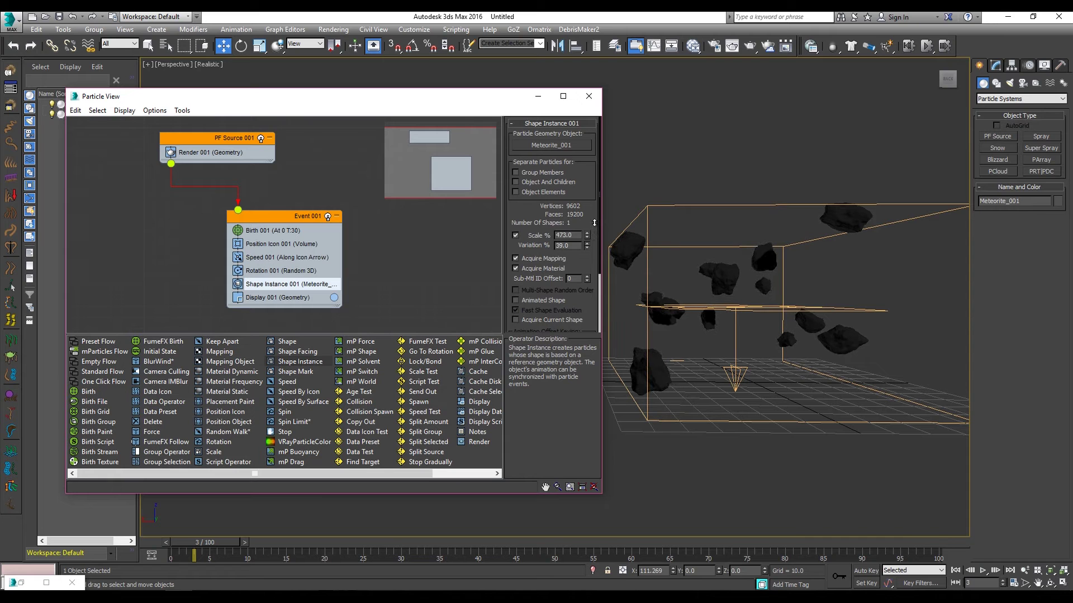
{"action": "middle_click_drag", "start_coordinate": [782, 305], "coordinate": [772, 303], "text": "alt"}
{"action": "middle_click_drag", "start_coordinate": [681, 338], "coordinate": [828, 331], "text": "alt"}
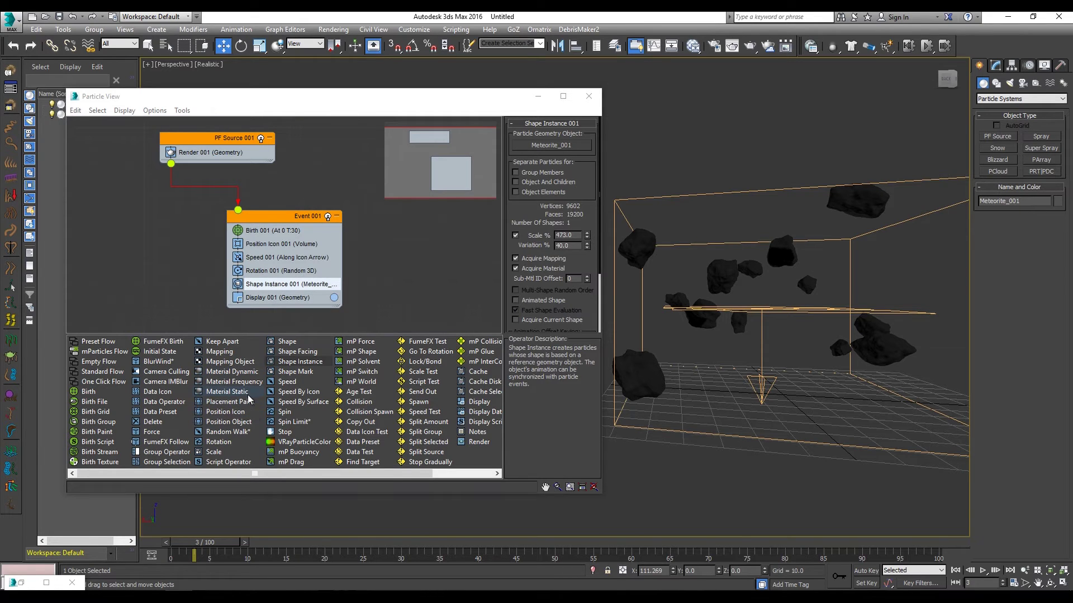
Step: Return to frame 0, insert a Spin operator between Rotation and Shape Instance in Event 001, and open its settings
{"action": "left_click_drag", "start_coordinate": [215, 542], "coordinate": [89, 499]}
{"action": "key", "text": "Home"}
{"action": "left_click", "coordinate": [270, 414]}
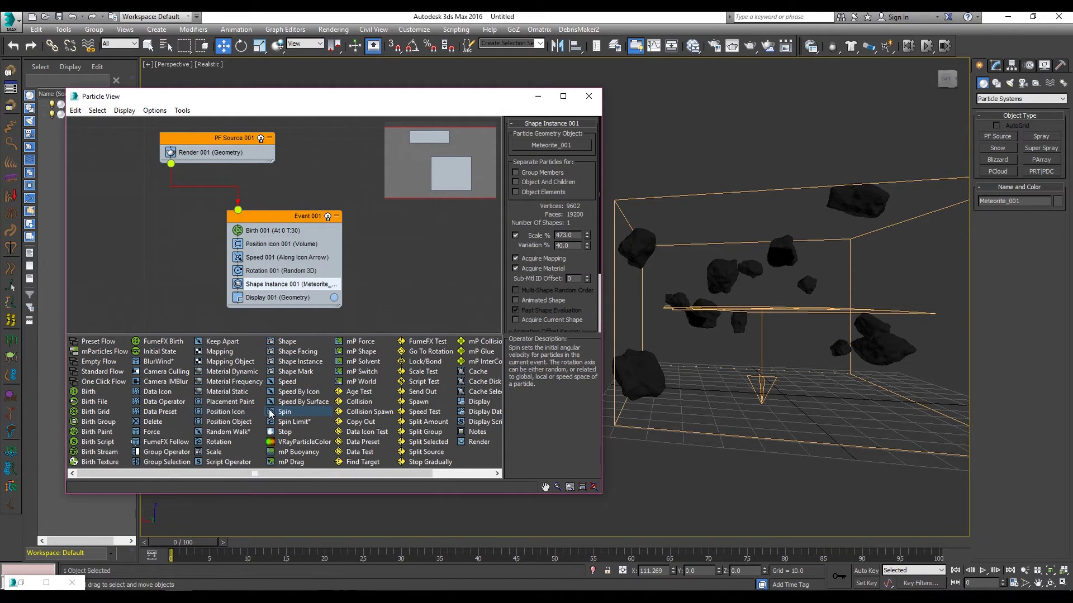
{"action": "left_click_drag", "start_coordinate": [319, 342], "coordinate": [313, 286]}
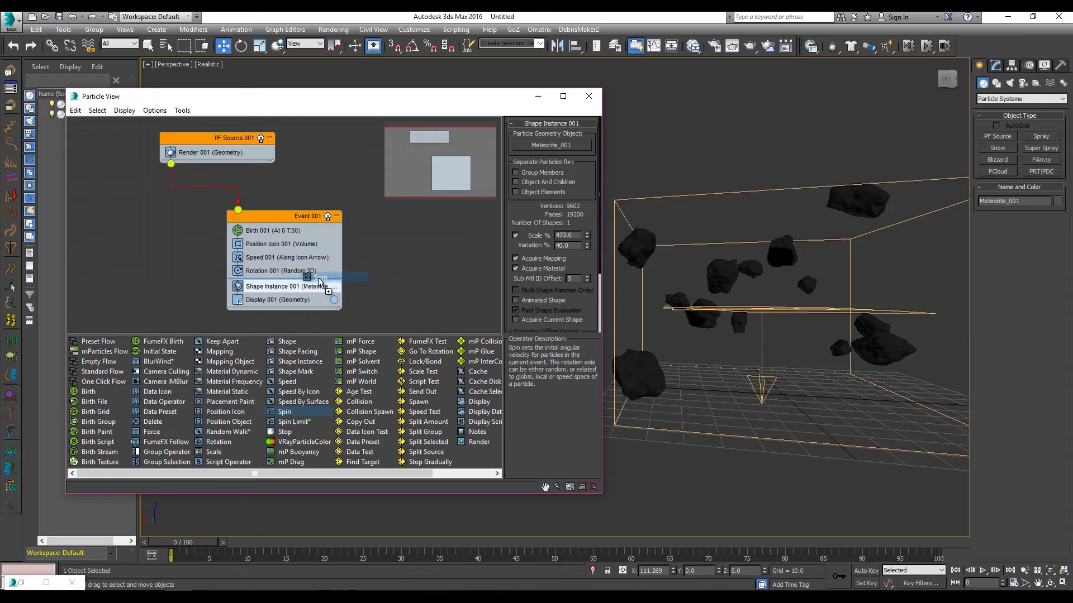
{"action": "left_click", "coordinate": [302, 283]}
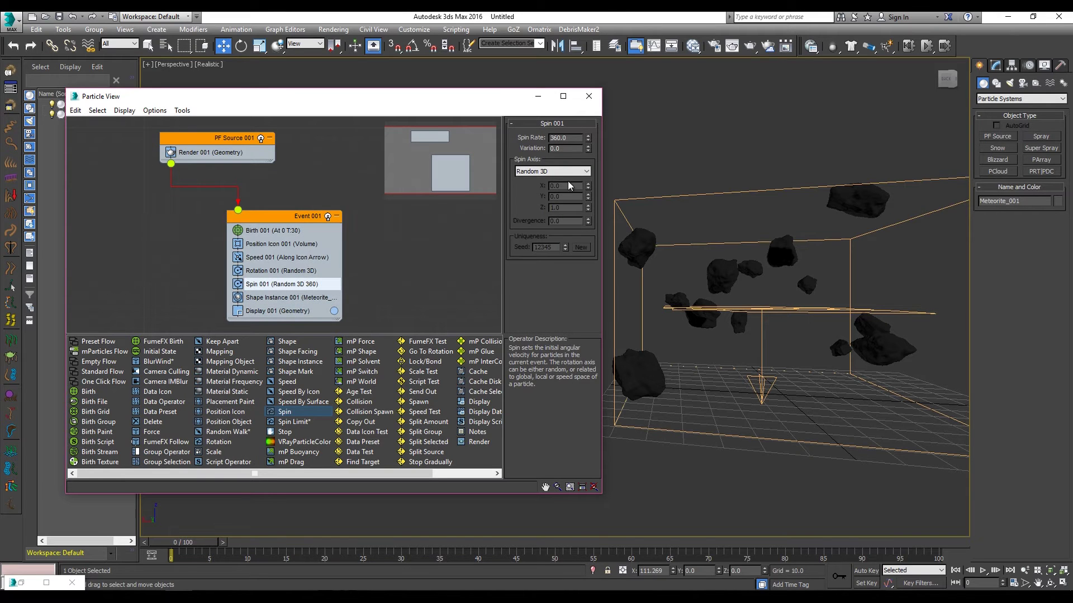
Step: Play the animation to check the rotation, reduce the spin rate to 25.2, and return to frame 0
{"action": "left_click", "coordinate": [978, 572]}
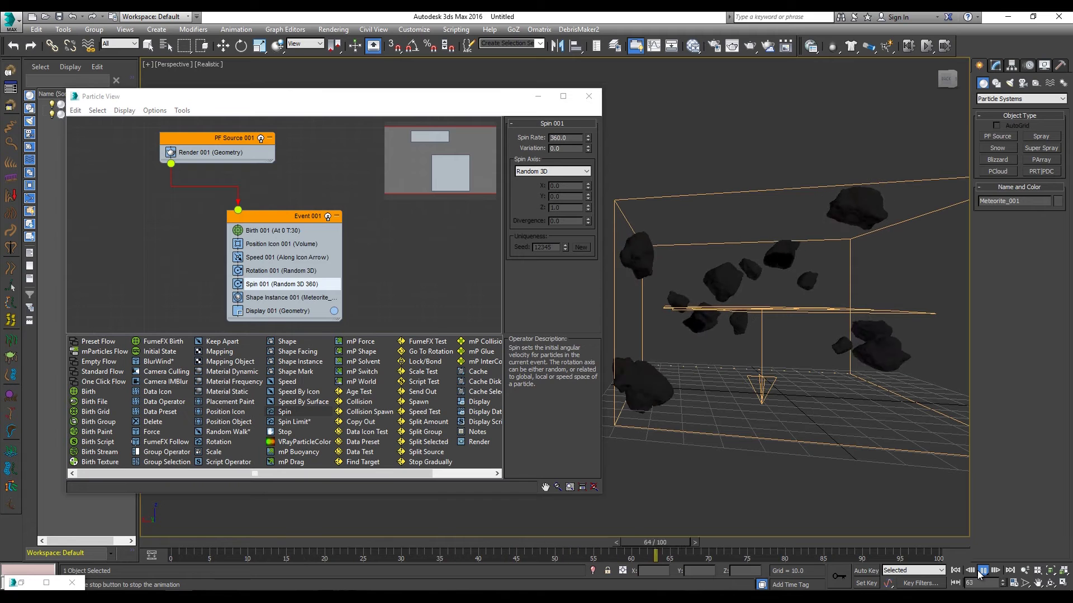
{"action": "left_click", "coordinate": [983, 571]}
{"action": "key", "text": "w"}
{"action": "left_click_drag", "start_coordinate": [588, 138], "coordinate": [581, 196]}
{"action": "left_click", "coordinate": [782, 540]}
{"action": "left_click_drag", "start_coordinate": [805, 547], "coordinate": [111, 485]}
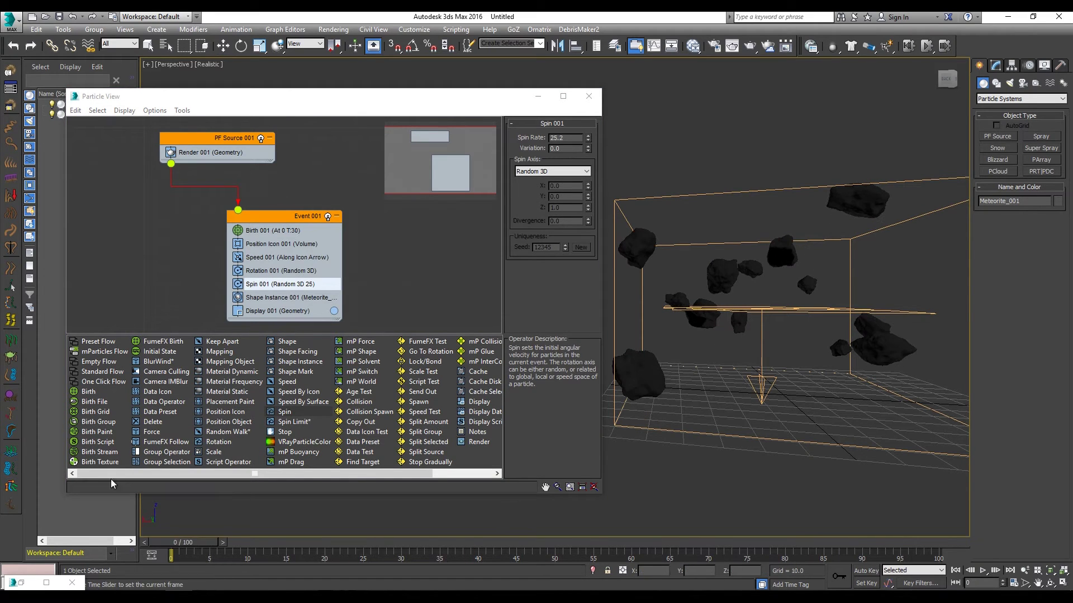
Step: Preview the rotation, lower the Spin operator's spin rate to 14.364, and play the animation again
{"action": "left_click", "coordinate": [984, 571]}
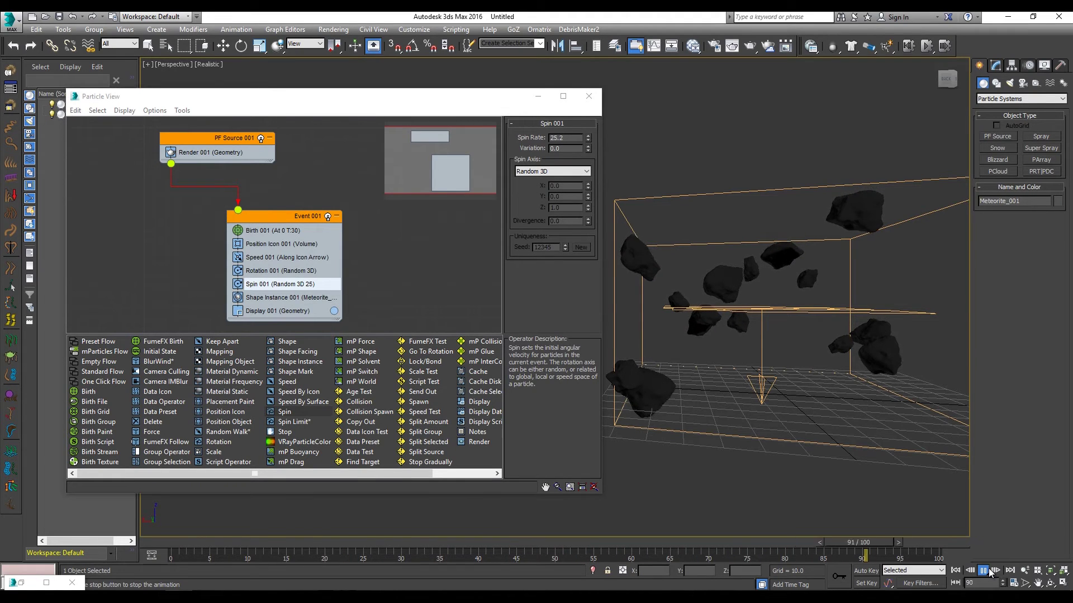
{"action": "left_click", "coordinate": [988, 571]}
{"action": "left_click_drag", "start_coordinate": [590, 141], "coordinate": [590, 143]}
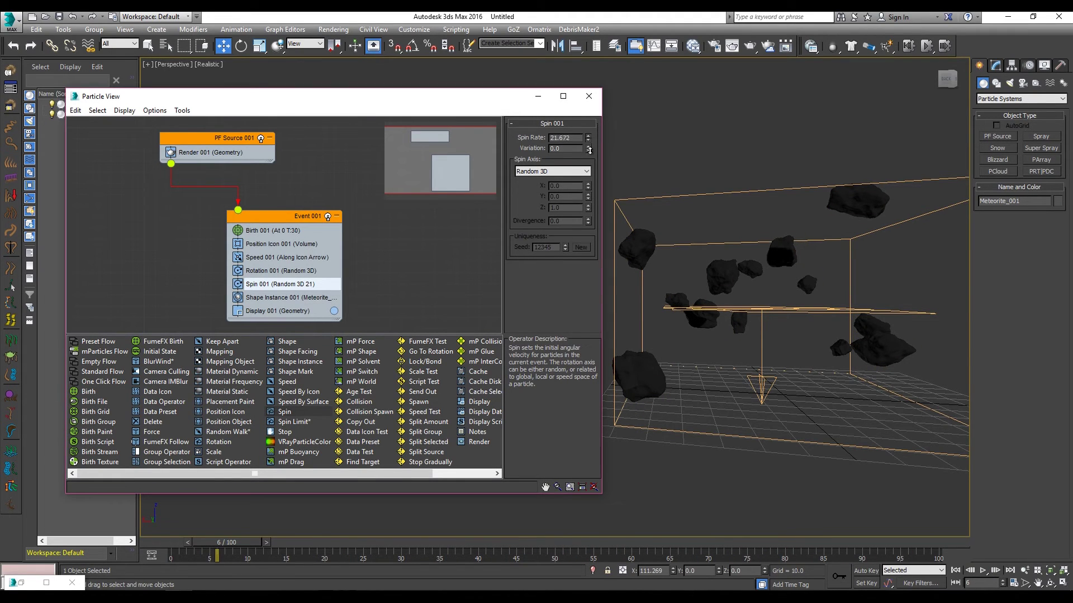
{"action": "left_click", "coordinate": [984, 570]}
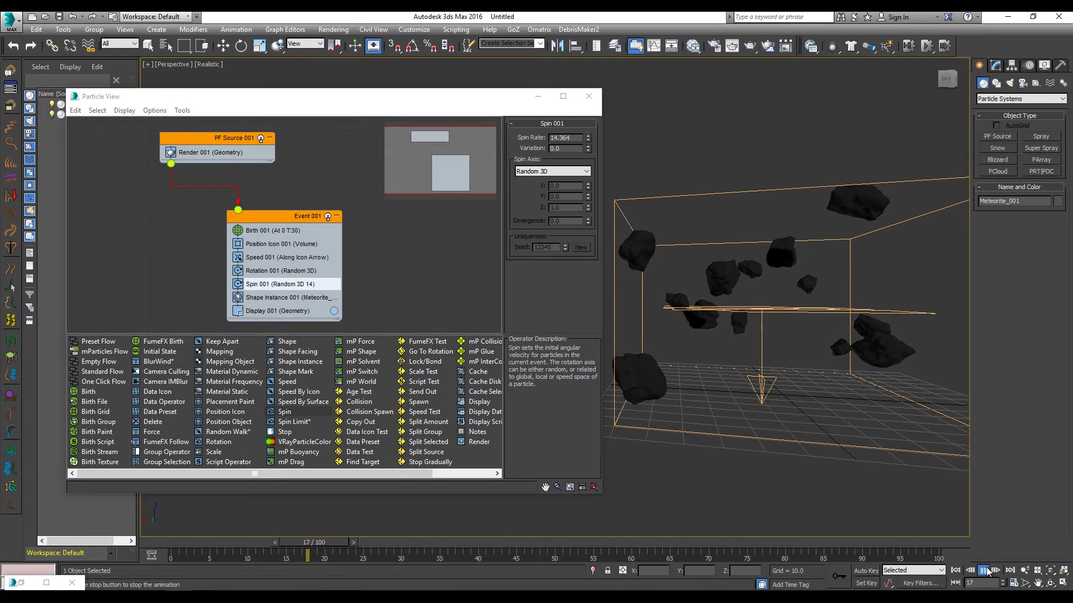
{"action": "left_click", "coordinate": [986, 570]}
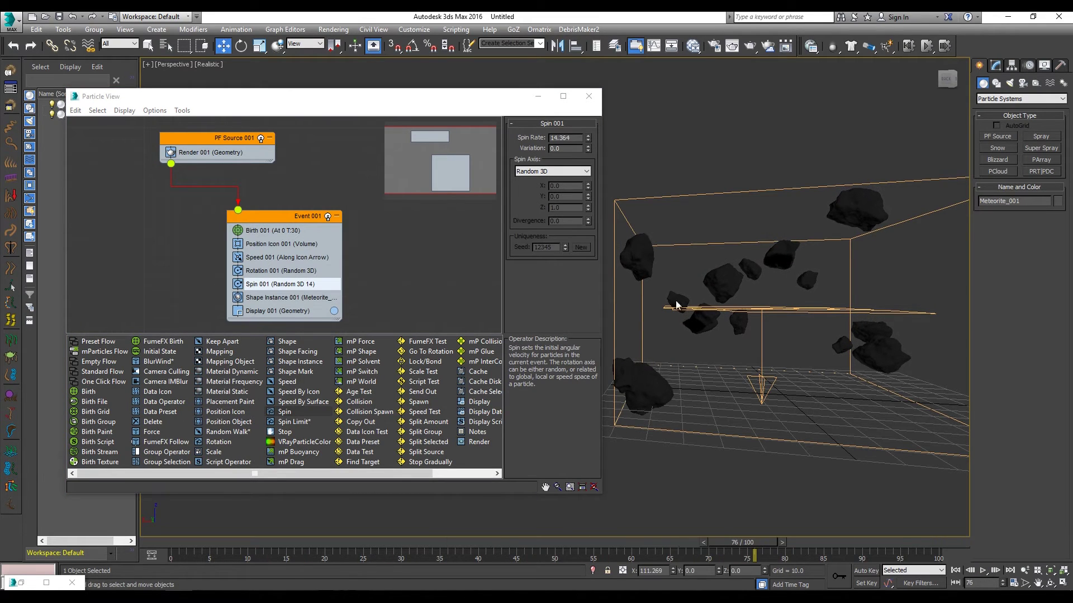
Step: Set the Spin operator's variation to 1.15 and play the animation from frame 0 to check the tumbling meteorites
{"action": "left_click_drag", "start_coordinate": [588, 148], "coordinate": [596, 112]}
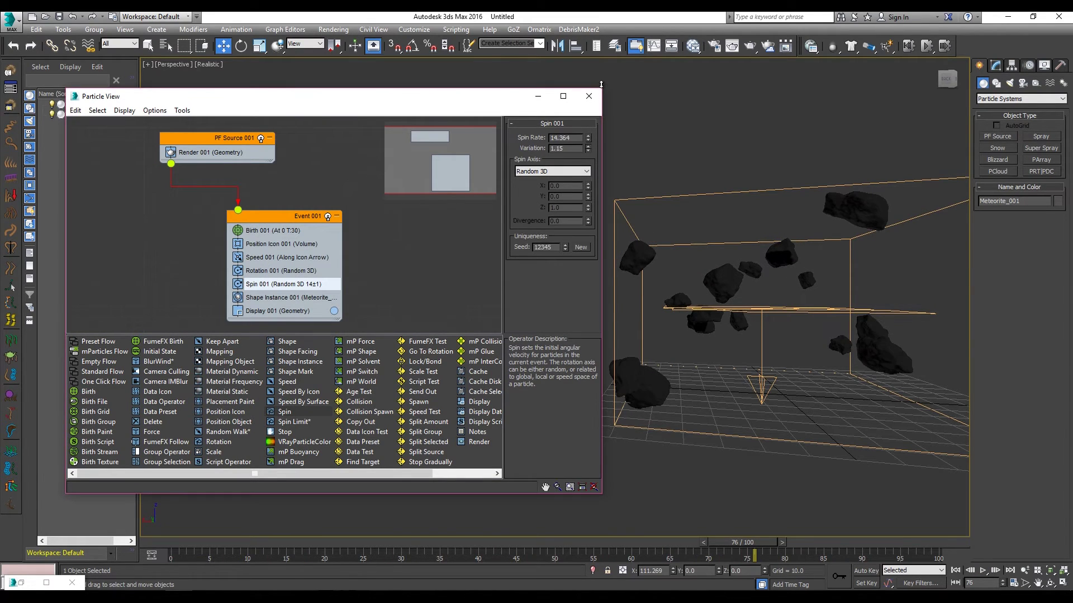
{"action": "left_click_drag", "start_coordinate": [745, 547], "coordinate": [156, 480]}
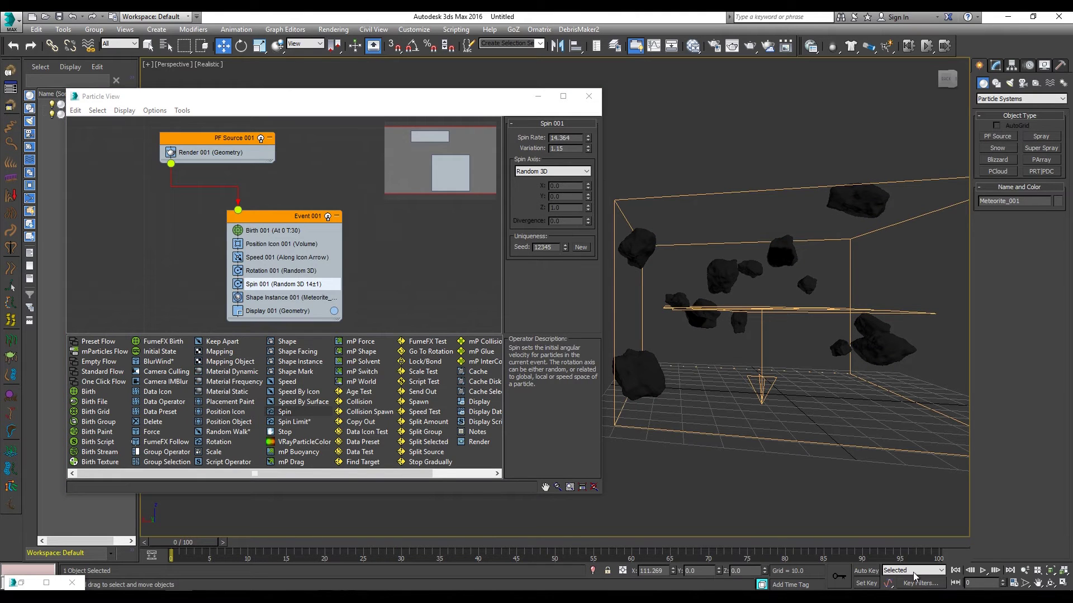
{"action": "left_click", "coordinate": [983, 571]}
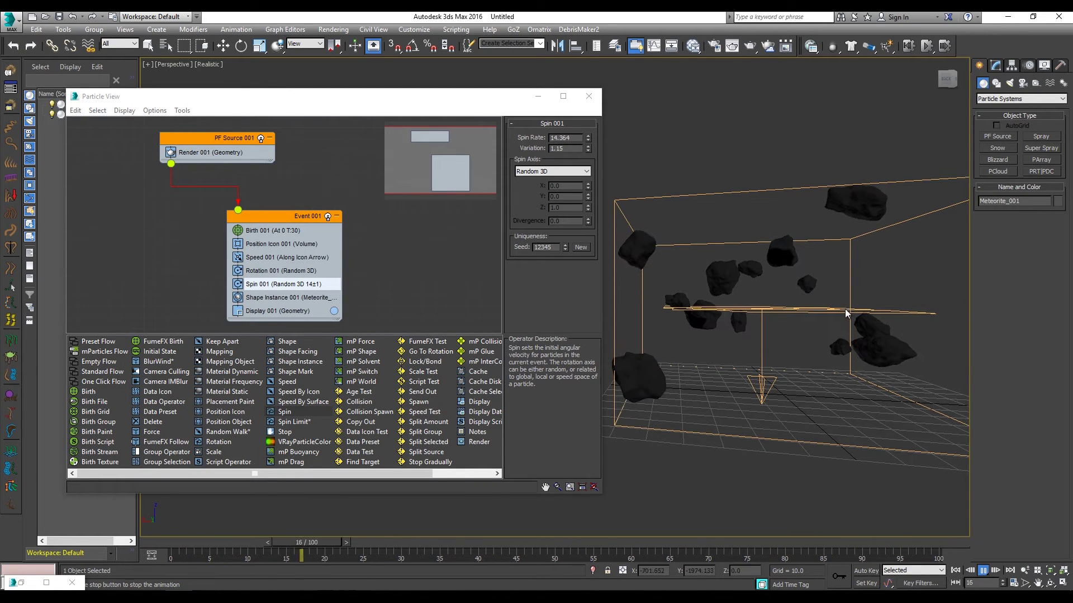
{"action": "key", "text": "slash"}
{"action": "key", "text": "w"}
{"action": "middle_click_drag", "start_coordinate": [737, 352], "coordinate": [808, 281], "text": "alt"}
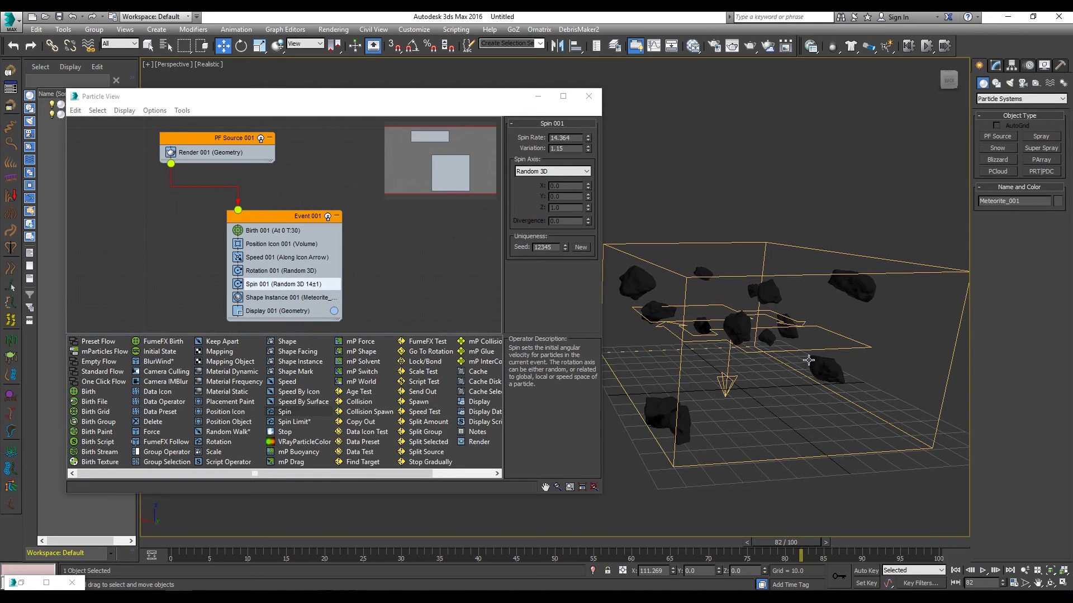
{"action": "middle_click_drag", "start_coordinate": [809, 360], "coordinate": [801, 334], "text": "alt"}
Step: Close Particle View and examine the meteorites up close inside the emitter box, scrubbing to frame 93
{"action": "left_click", "coordinate": [588, 98]}
{"action": "middle_click_drag", "start_coordinate": [714, 196], "coordinate": [774, 224], "text": "alt"}
{"action": "middle_click_drag", "start_coordinate": [598, 320], "coordinate": [623, 316], "text": "alt"}
{"action": "scroll", "coordinate": [674, 272], "scroll_direction": "up", "scroll_amount": 3}
{"action": "middle_click_drag", "start_coordinate": [721, 281], "coordinate": [676, 269], "text": "alt"}
{"action": "middle_click_drag", "start_coordinate": [676, 269], "coordinate": [611, 249], "text": "alt"}
{"action": "scroll", "coordinate": [611, 249], "scroll_direction": "up", "scroll_amount": 3}
{"action": "middle_click_drag", "start_coordinate": [633, 196], "coordinate": [627, 189]}
{"action": "middle_click_drag", "start_coordinate": [627, 189], "coordinate": [554, 241], "text": "alt"}
{"action": "scroll", "coordinate": [617, 185], "scroll_direction": "up", "scroll_amount": 2}
{"action": "left_click_drag", "start_coordinate": [803, 541], "coordinate": [889, 553]}
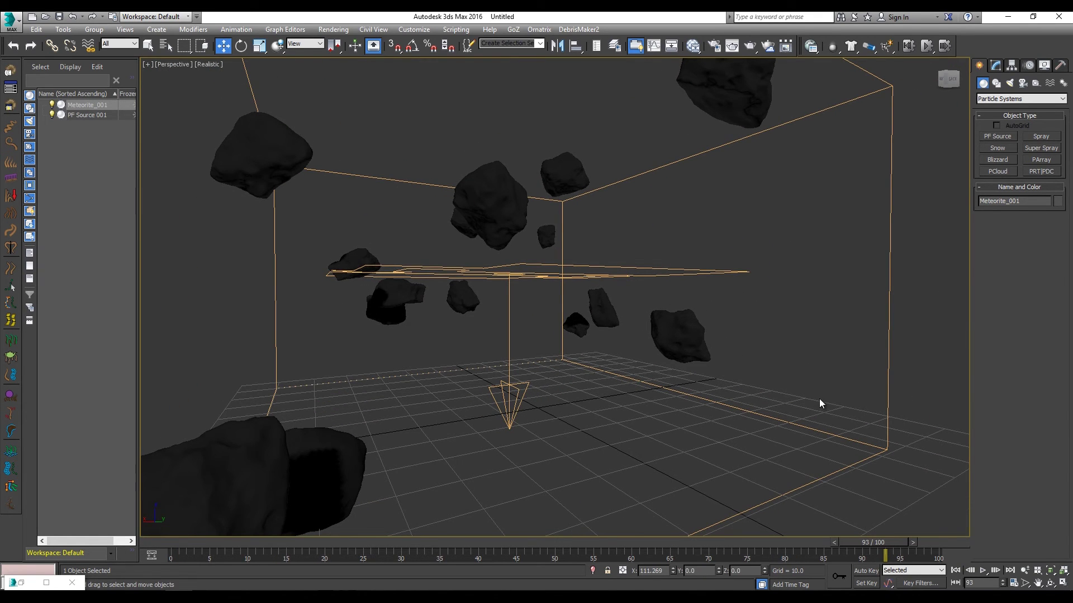
Step: Deselect the original meteorite and scrub the timeline to review the whole meteorite field's motion from farther away
{"action": "scroll", "coordinate": [749, 374], "scroll_direction": "down", "scroll_amount": 2}
{"action": "middle_click_drag", "start_coordinate": [695, 338], "coordinate": [726, 350], "text": "alt"}
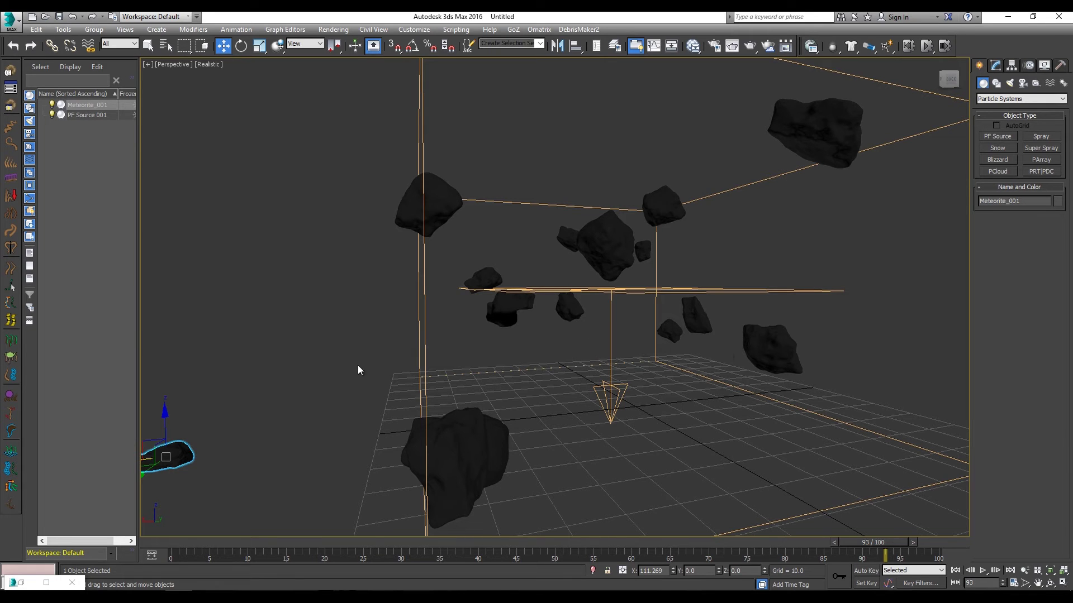
{"action": "middle_click_drag", "start_coordinate": [256, 391], "coordinate": [250, 415]}
{"action": "left_click", "coordinate": [234, 392]}
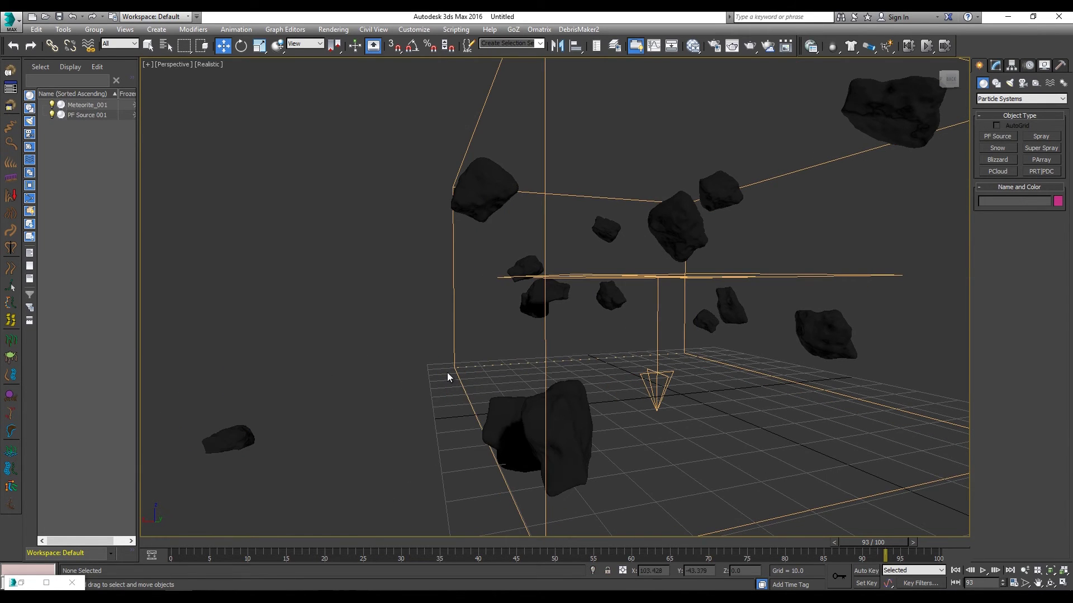
{"action": "scroll", "coordinate": [604, 332], "scroll_direction": "down", "scroll_amount": 3}
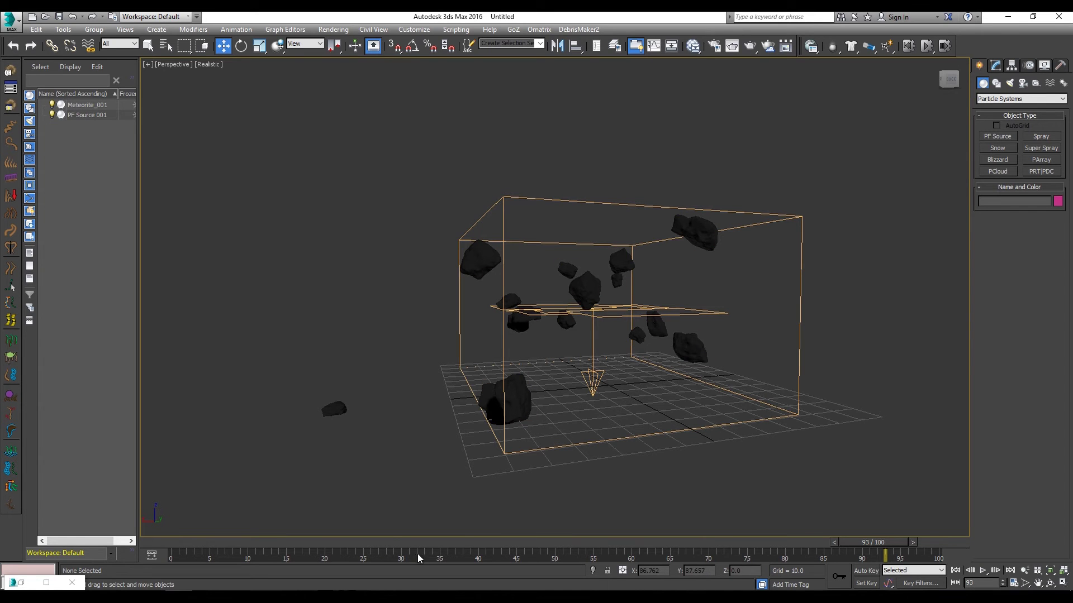
{"action": "left_click_drag", "start_coordinate": [420, 542], "coordinate": [876, 474]}
{"action": "mouse_move", "coordinate": [758, 338]}
{"action": "middle_mouse_down", "text": "alt"}
{"action": "mouse_move", "coordinate": [707, 343]}
{"action": "mouse_move", "coordinate": [752, 340]}
{"action": "middle_mouse_up", "text": "alt"}
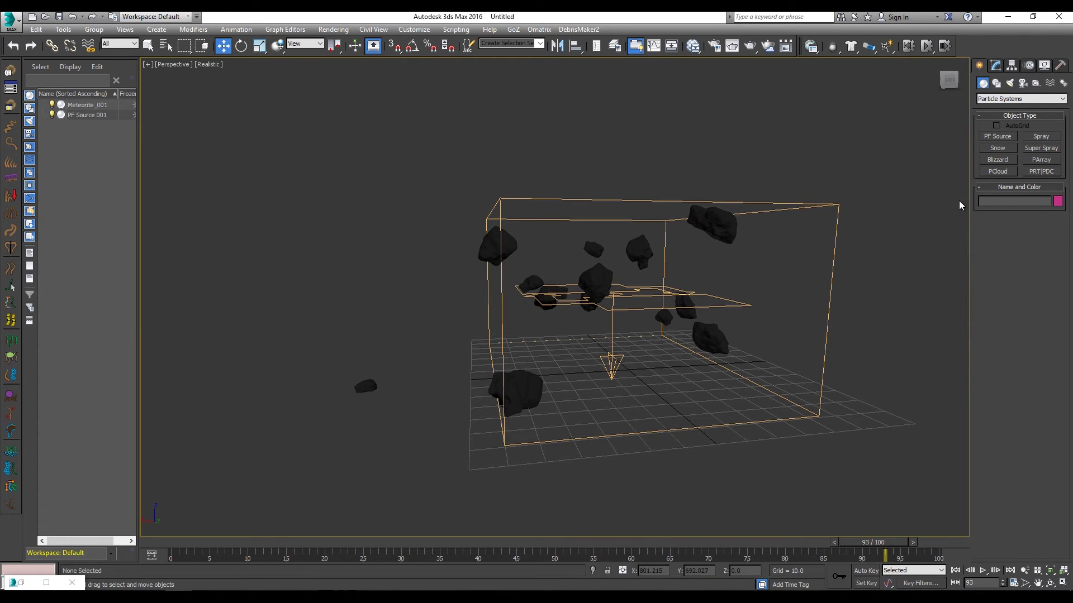
Step: Delete the existing PF Source box emitter along with its meteorite particles
{"action": "middle_click_drag", "start_coordinate": [864, 313], "coordinate": [713, 311], "text": "alt"}
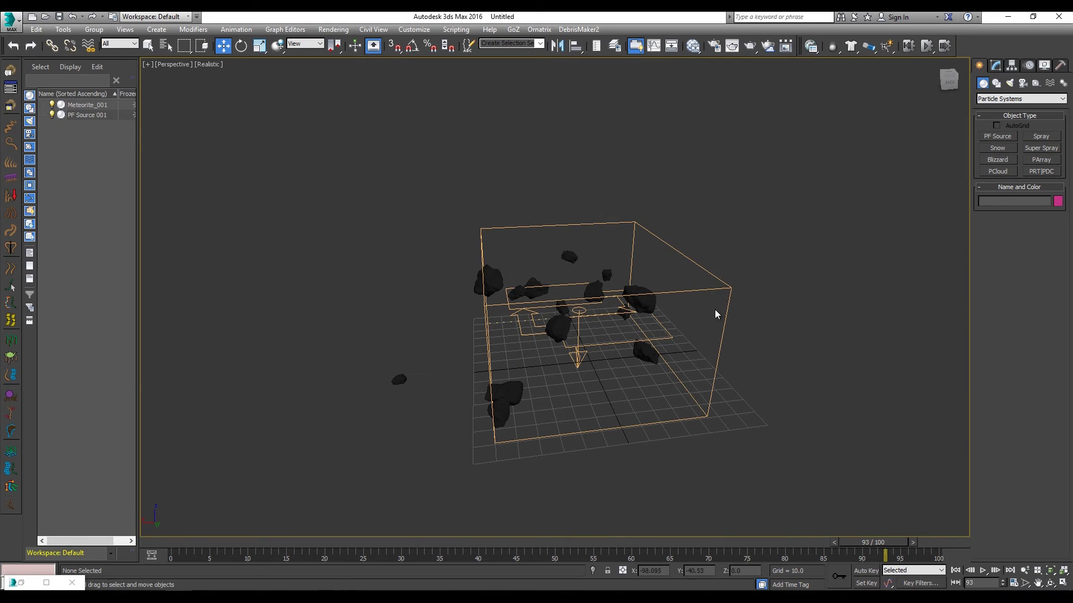
{"action": "left_click", "coordinate": [730, 290]}
{"action": "key", "text": "Delete"}
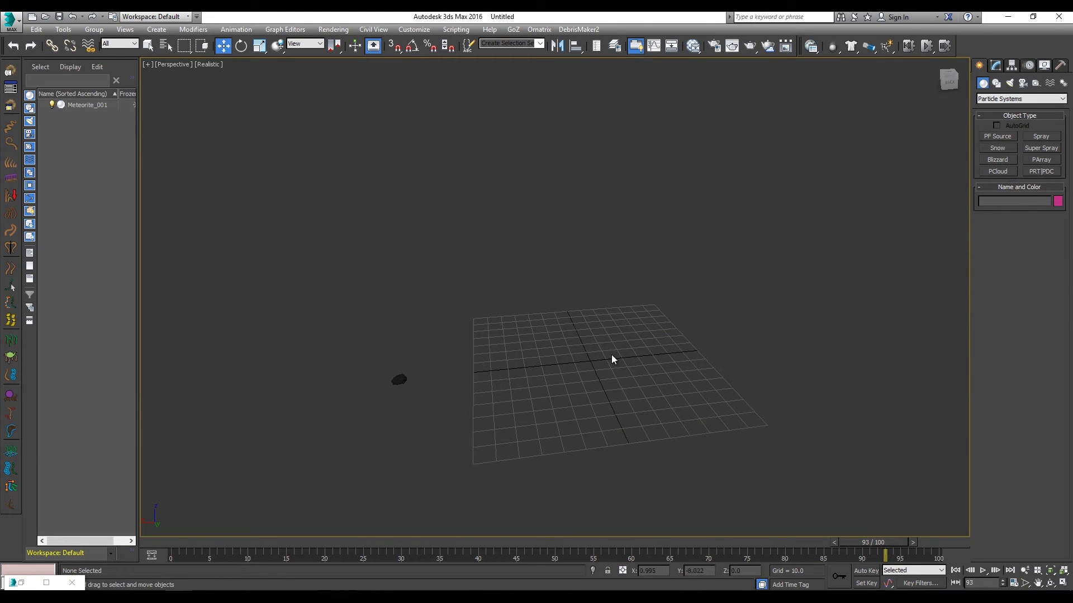
Step: Try the Circle and Box icon types on a newly drawn PF Source emitter and delete it
{"action": "left_click", "coordinate": [997, 137]}
{"action": "left_click_drag", "start_coordinate": [531, 347], "coordinate": [794, 388]}
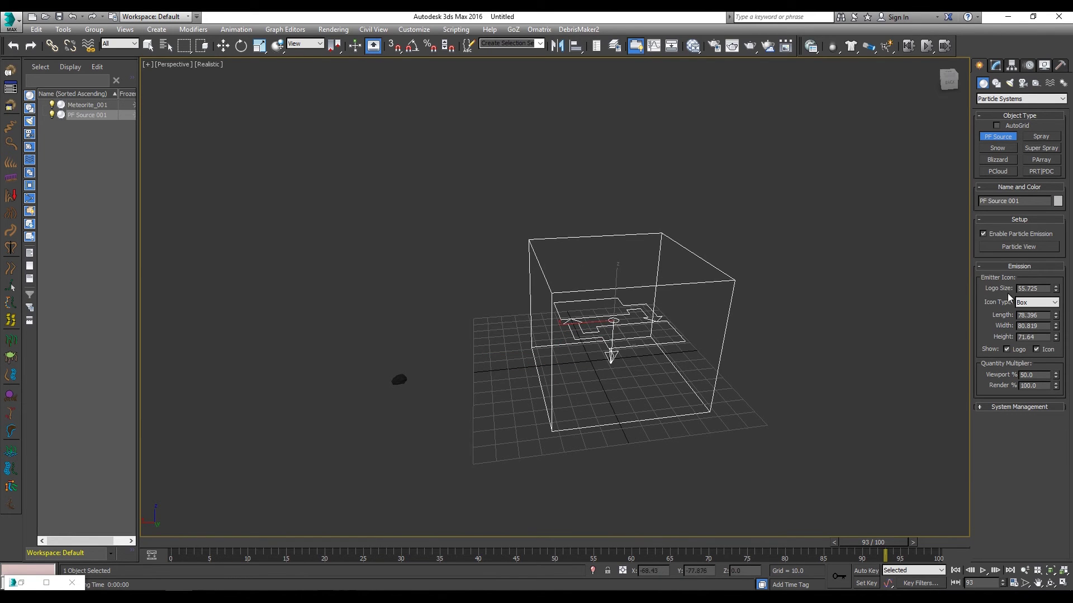
{"action": "left_click", "coordinate": [1046, 305]}
{"action": "left_click", "coordinate": [1033, 327]}
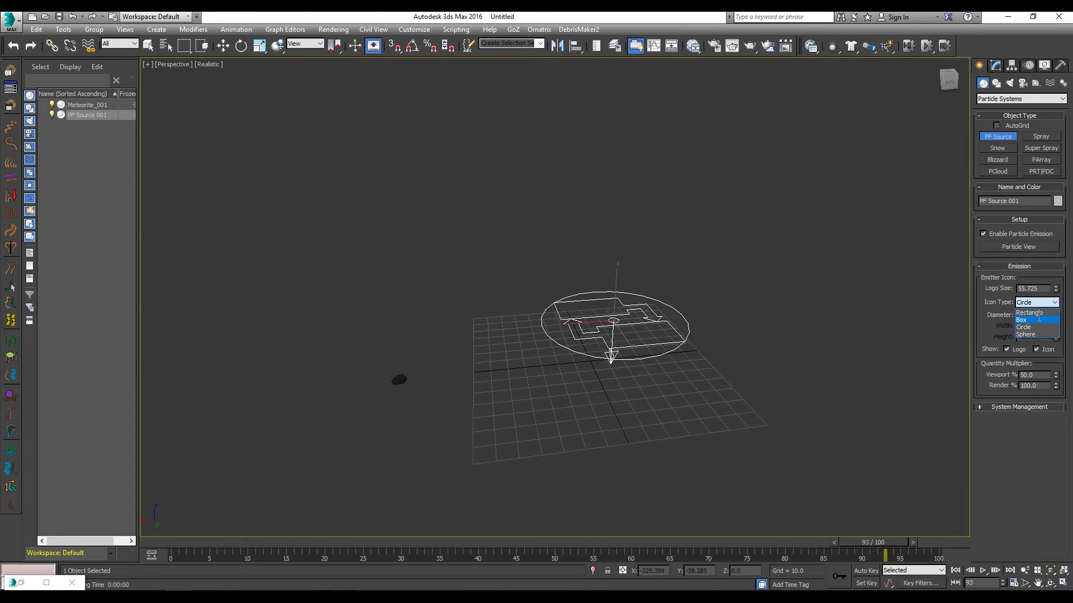
{"action": "left_click", "coordinate": [1037, 319]}
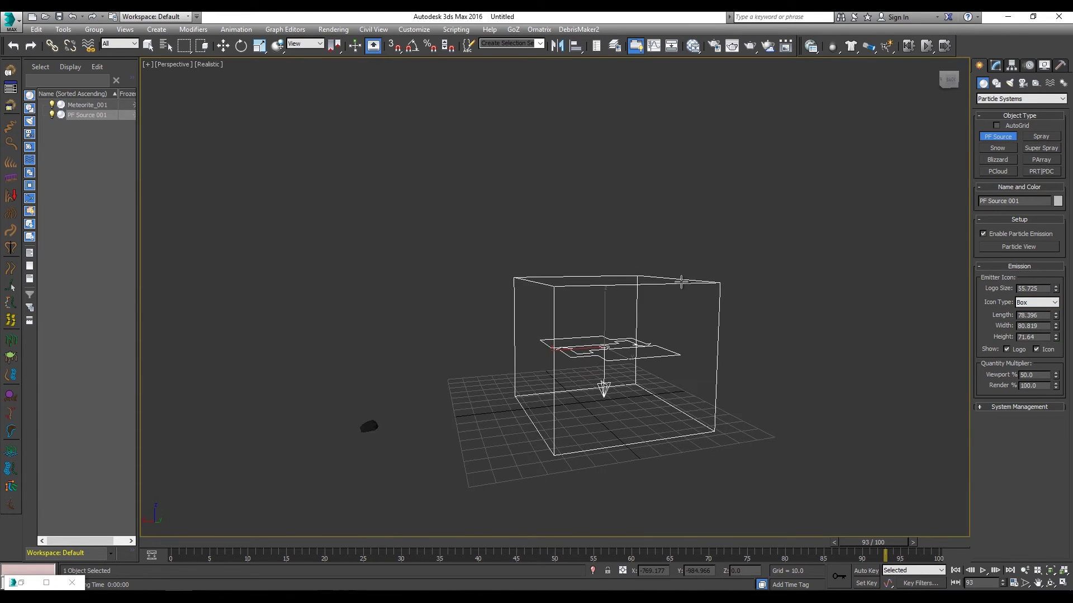
{"action": "key", "text": "Delete"}
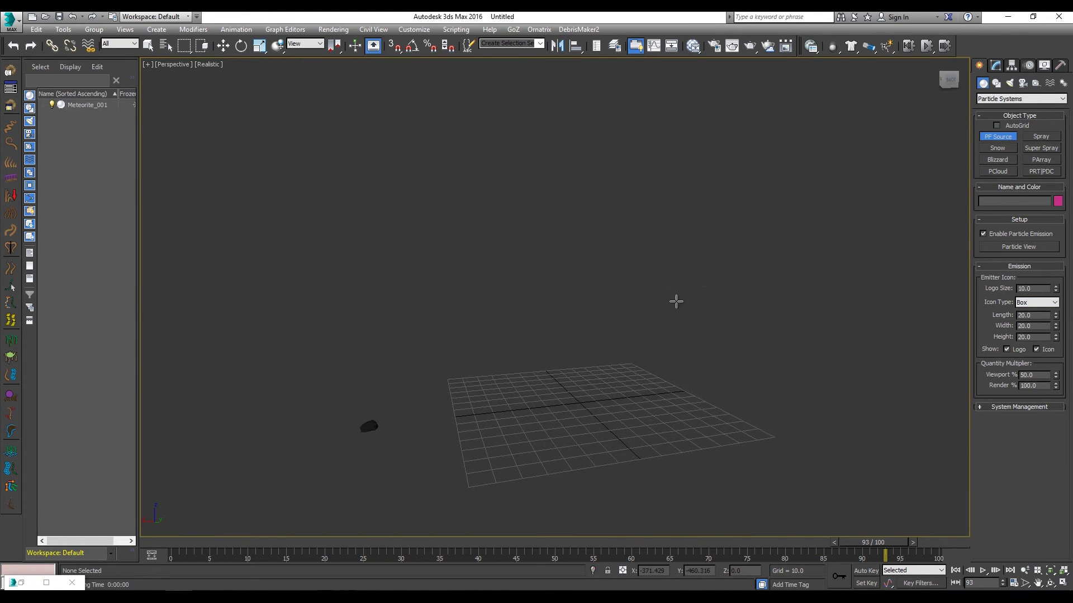
Step: Draw a PCloud box emitter about 68 long, 85 wide and 60 high over the grid
{"action": "left_click", "coordinate": [998, 172]}
{"action": "left_click_drag", "start_coordinate": [584, 408], "coordinate": [715, 428]}
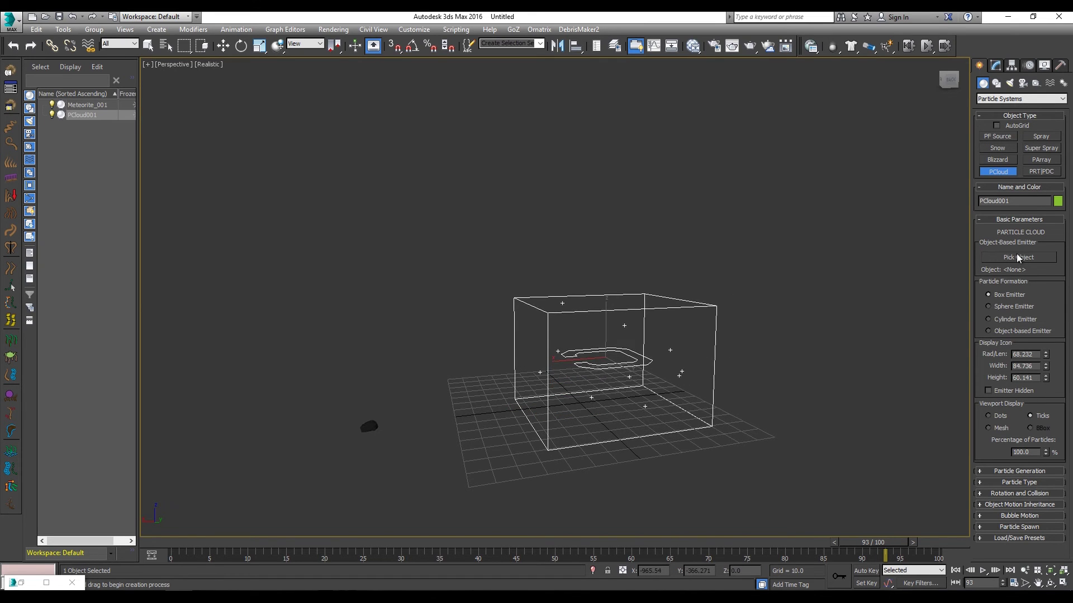
{"action": "middle_click_drag", "start_coordinate": [872, 223], "coordinate": [871, 249], "text": "alt"}
Step: Draw a standard torus over the grid with radius 1 about 58 and radius 2 about 22
{"action": "left_click", "coordinate": [997, 84]}
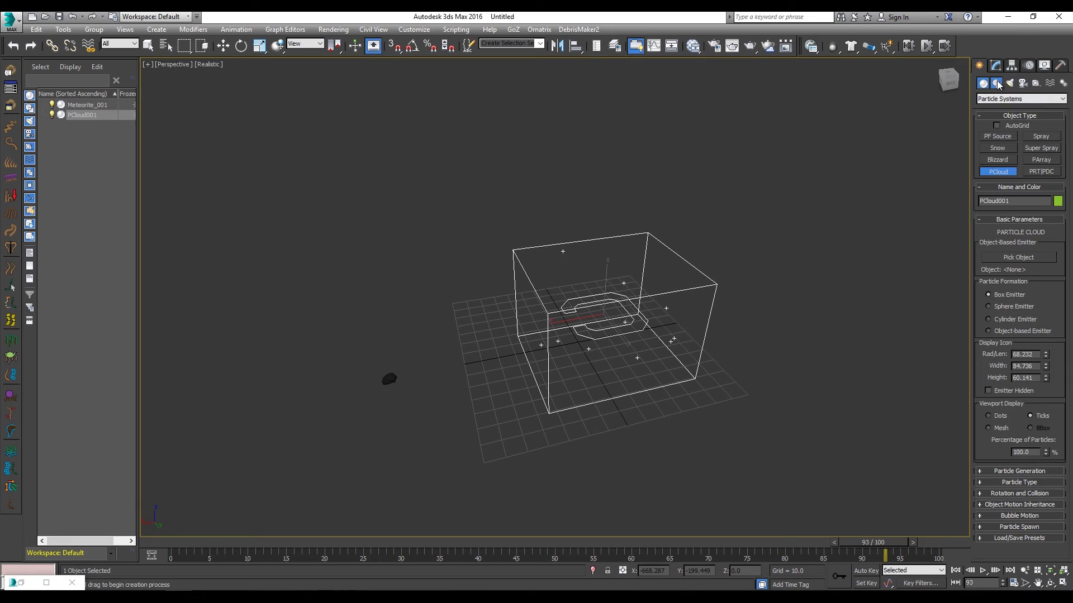
{"action": "left_click", "coordinate": [998, 84]}
{"action": "left_click", "coordinate": [982, 83]}
{"action": "left_click", "coordinate": [995, 98]}
{"action": "left_click", "coordinate": [996, 109]}
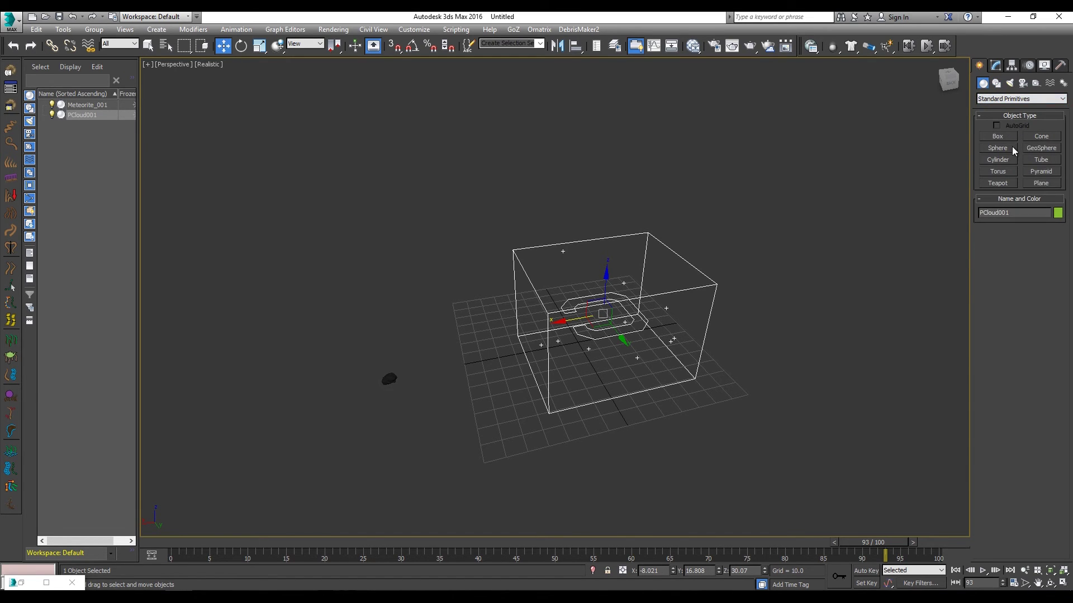
{"action": "left_click", "coordinate": [1034, 162]}
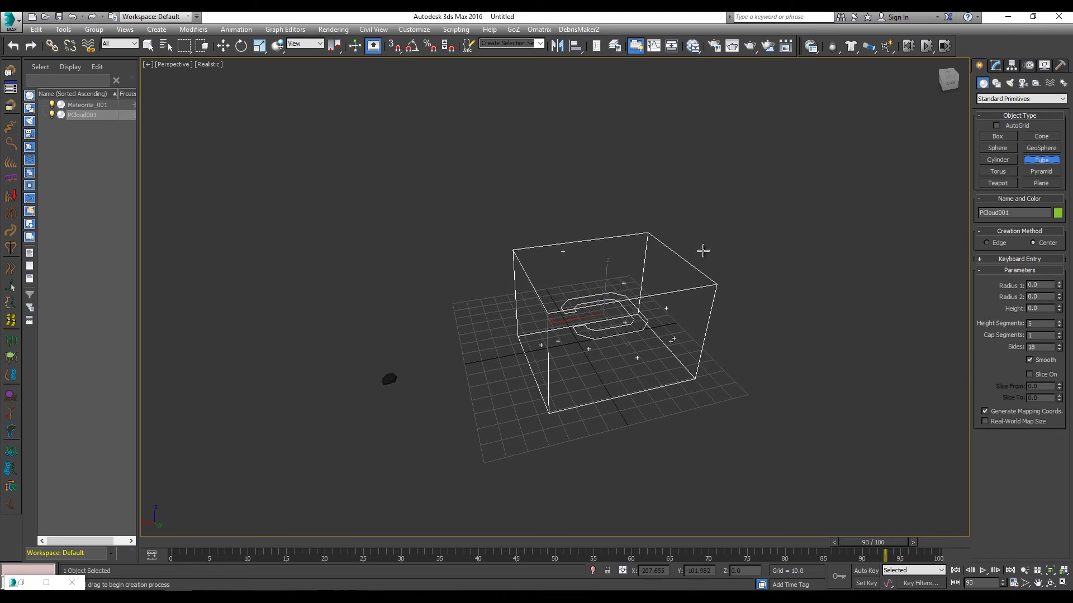
{"action": "left_click", "coordinate": [997, 171]}
{"action": "left_click_drag", "start_coordinate": [571, 333], "coordinate": [667, 322]}
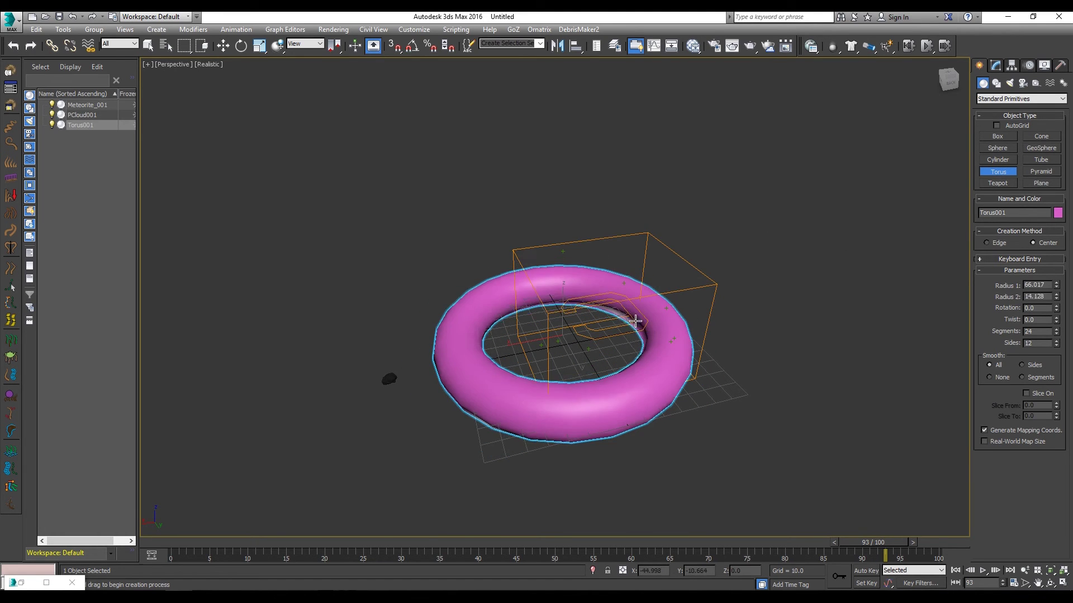
Step: Pick the torus as the object-based emitter of the PCloud
{"action": "left_click", "coordinate": [994, 63]}
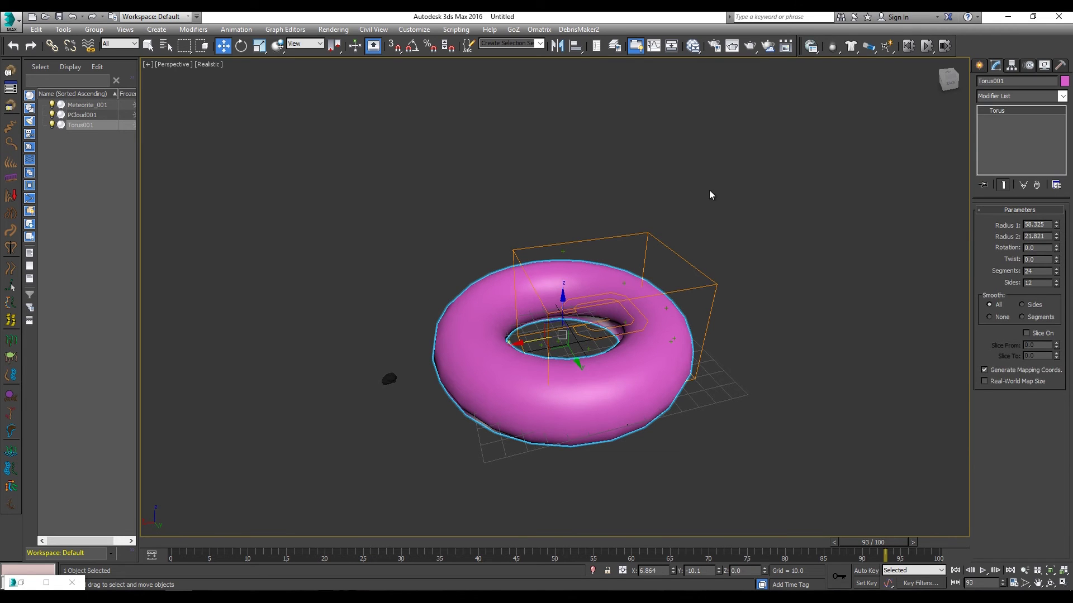
{"action": "left_click", "coordinate": [652, 235]}
{"action": "left_click", "coordinate": [1014, 251]}
{"action": "left_click", "coordinate": [635, 383]}
{"action": "middle_click_drag", "start_coordinate": [647, 378], "coordinate": [681, 358], "text": "alt"}
Step: Hide the torus from the viewport while keeping it as the emitter shape
{"action": "left_click", "coordinate": [79, 125]}
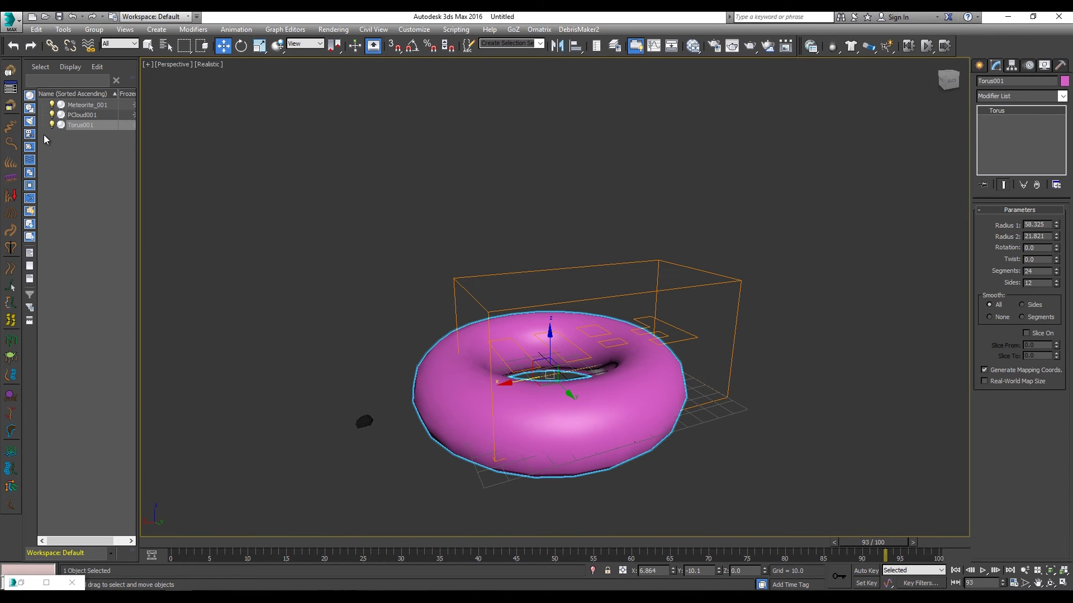
{"action": "left_click", "coordinate": [52, 124]}
{"action": "middle_click_drag", "start_coordinate": [353, 304], "coordinate": [571, 271], "text": "alt"}
Step: Select the PCloud and reduce its display icon's Rad/Len to 14.329
{"action": "left_click", "coordinate": [713, 325]}
{"action": "scroll", "coordinate": [712, 325], "scroll_direction": "up", "scroll_amount": 3}
{"action": "middle_click_drag", "start_coordinate": [713, 325], "coordinate": [685, 302], "text": "alt"}
{"action": "left_click", "coordinate": [585, 292]}
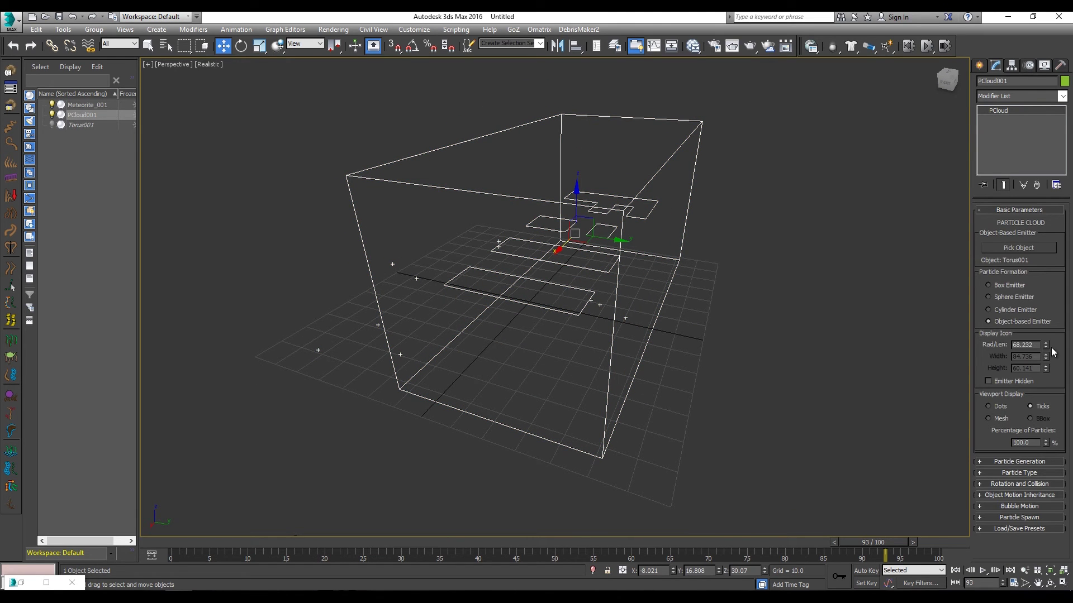
{"action": "left_click_drag", "start_coordinate": [1046, 350], "coordinate": [1012, 436]}
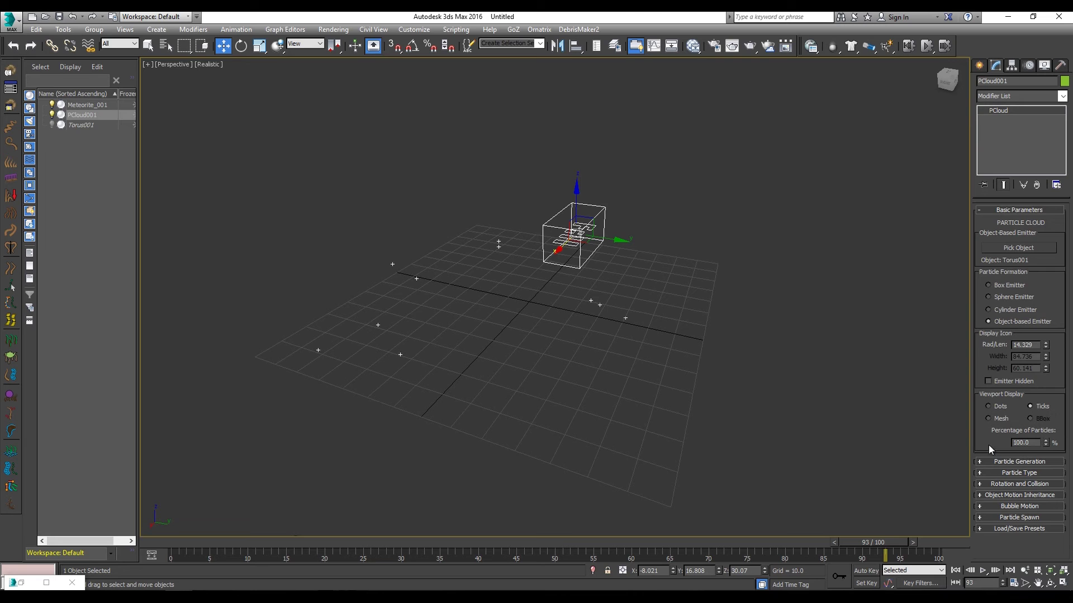
Step: Set the PCloud's particle rate to 265 and return the timeline to frame 0
{"action": "left_click", "coordinate": [1008, 461]}
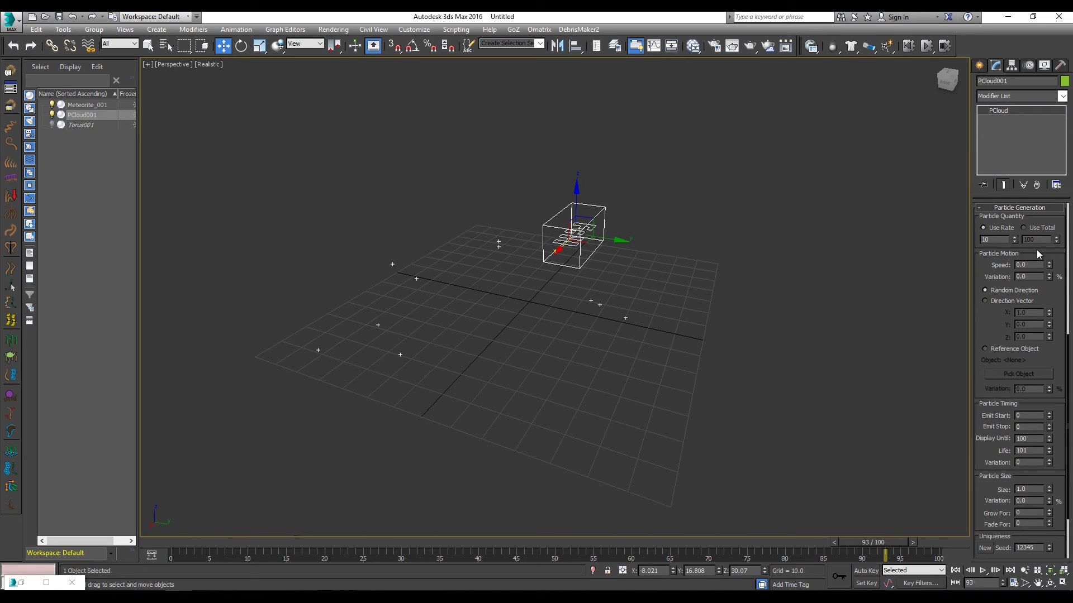
{"action": "left_click_drag", "start_coordinate": [1014, 239], "coordinate": [1003, 98]}
{"action": "middle_click_drag", "start_coordinate": [701, 182], "coordinate": [712, 216], "text": "alt"}
{"action": "left_click_drag", "start_coordinate": [353, 536], "coordinate": [167, 528]}
{"action": "middle_click_drag", "start_coordinate": [618, 307], "coordinate": [796, 300], "text": "alt"}
{"action": "middle_click_drag", "start_coordinate": [753, 328], "coordinate": [702, 317], "text": "alt"}
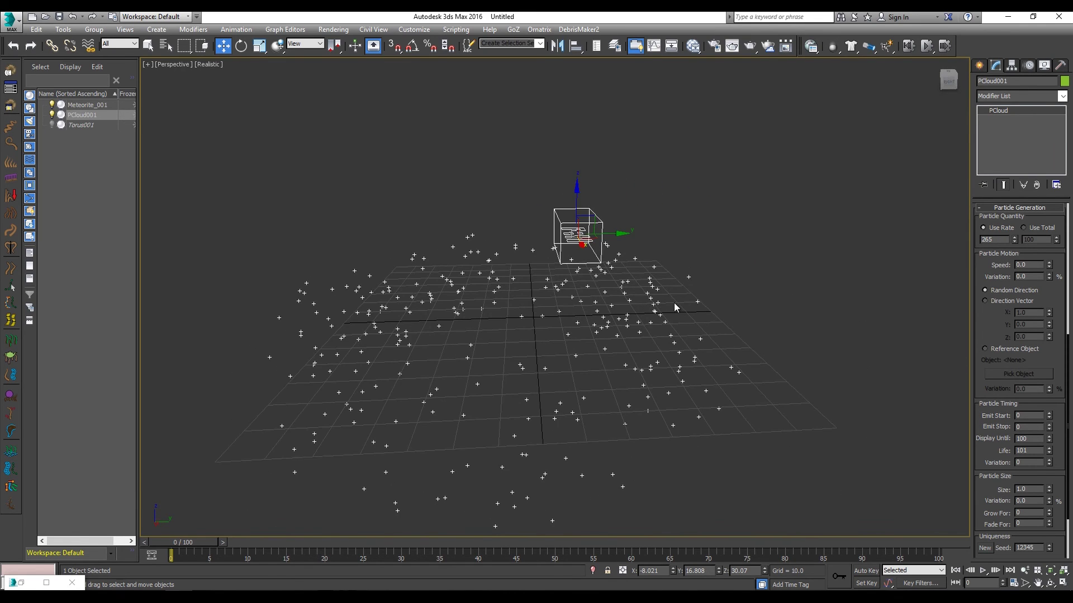
Step: Move Event 003 clear of the other events in Particle View and minimize the window
{"action": "key", "text": "6"}
{"action": "middle_click_drag", "start_coordinate": [401, 215], "coordinate": [405, 251]}
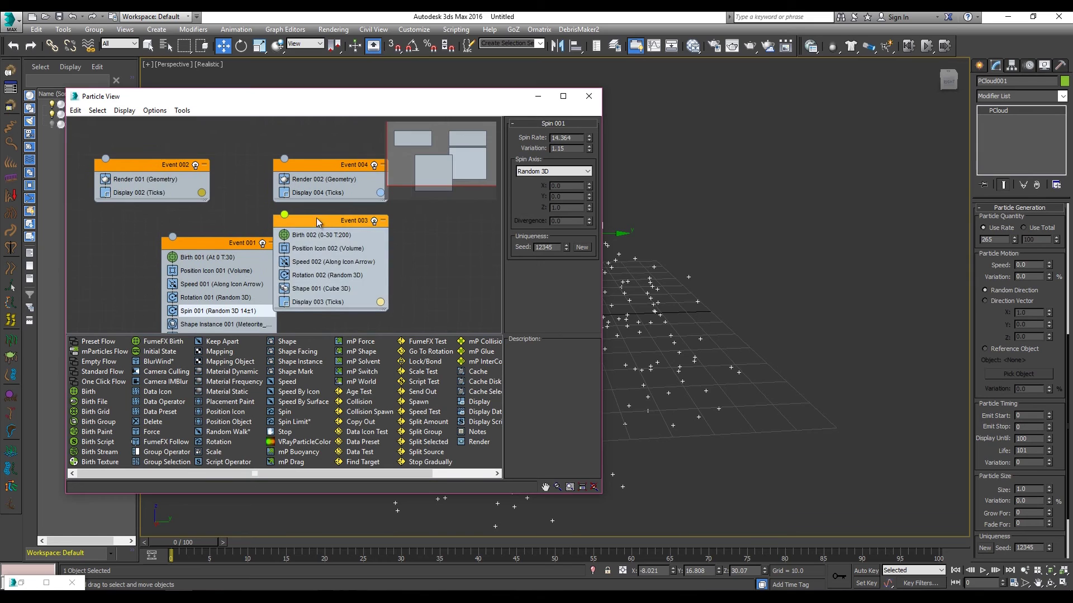
{"action": "left_click_drag", "start_coordinate": [316, 218], "coordinate": [353, 226]}
{"action": "middle_click_drag", "start_coordinate": [348, 207], "coordinate": [330, 188]}
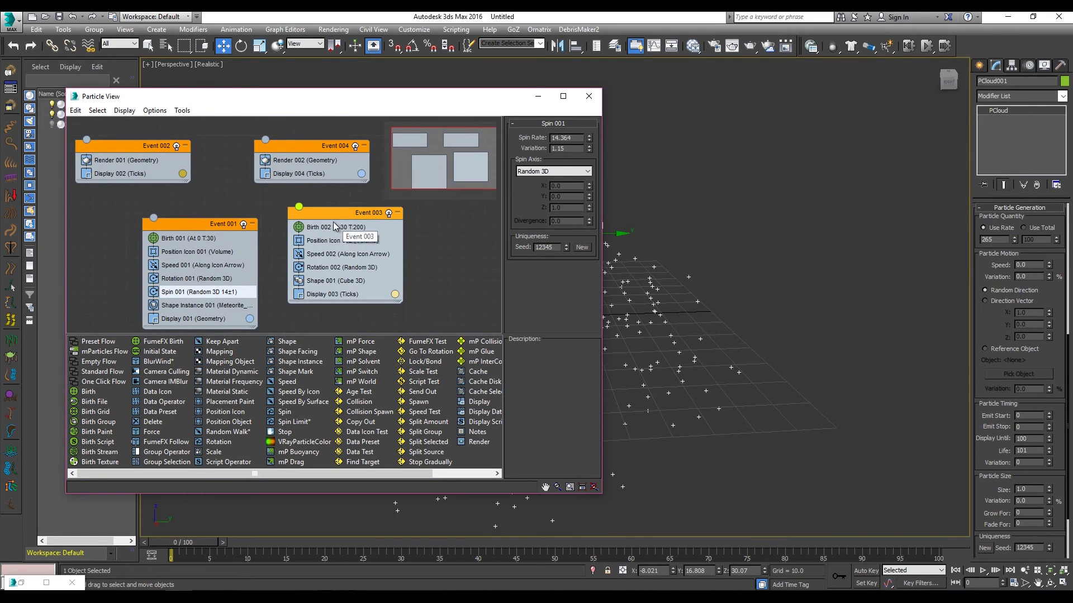
{"action": "left_click_drag", "start_coordinate": [337, 217], "coordinate": [356, 215]}
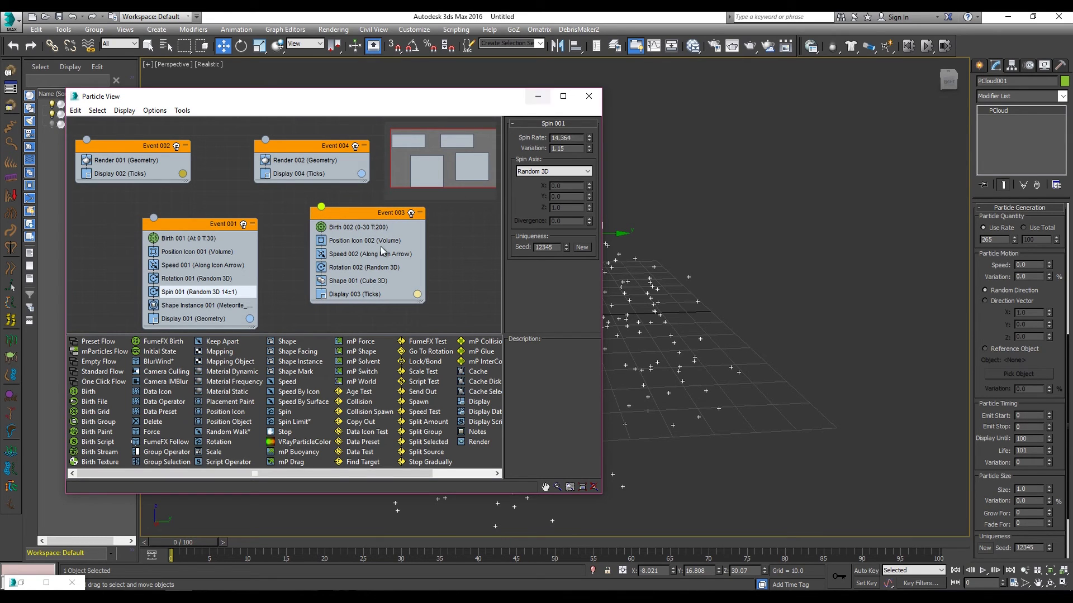
{"action": "left_click_drag", "start_coordinate": [321, 206], "coordinate": [376, 189]}
{"action": "left_click", "coordinate": [538, 96]}
Step: Set the PCloud's particle type to Instanced Geometry and pick Meteorite_001 as the instanced object
{"action": "middle_click_drag", "start_coordinate": [722, 259], "coordinate": [693, 255], "text": "alt"}
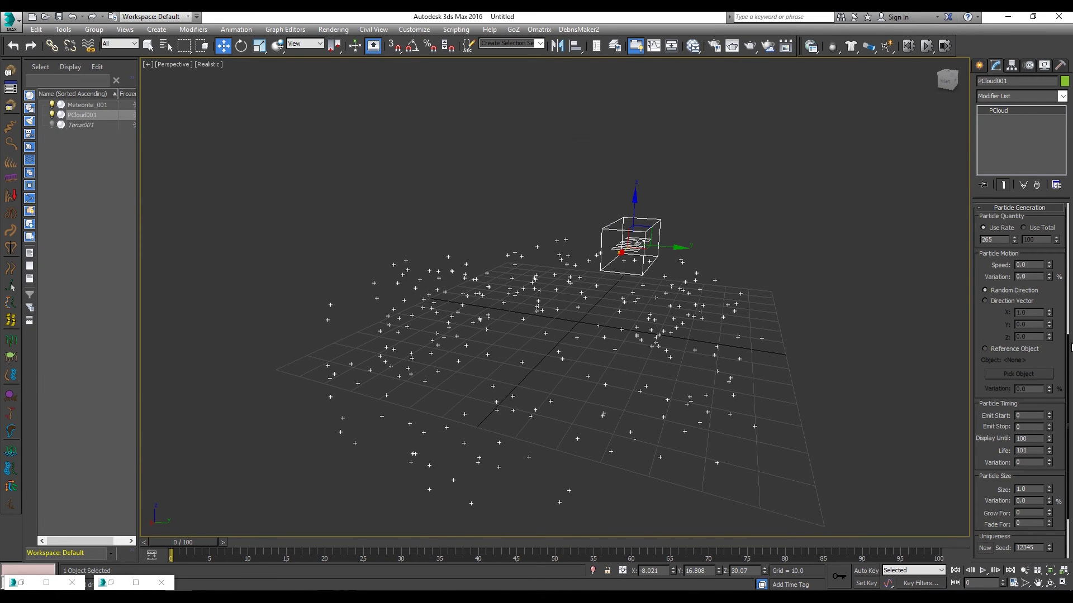
{"action": "scroll", "coordinate": [1064, 347], "scroll_direction": "down", "scroll_amount": 4}
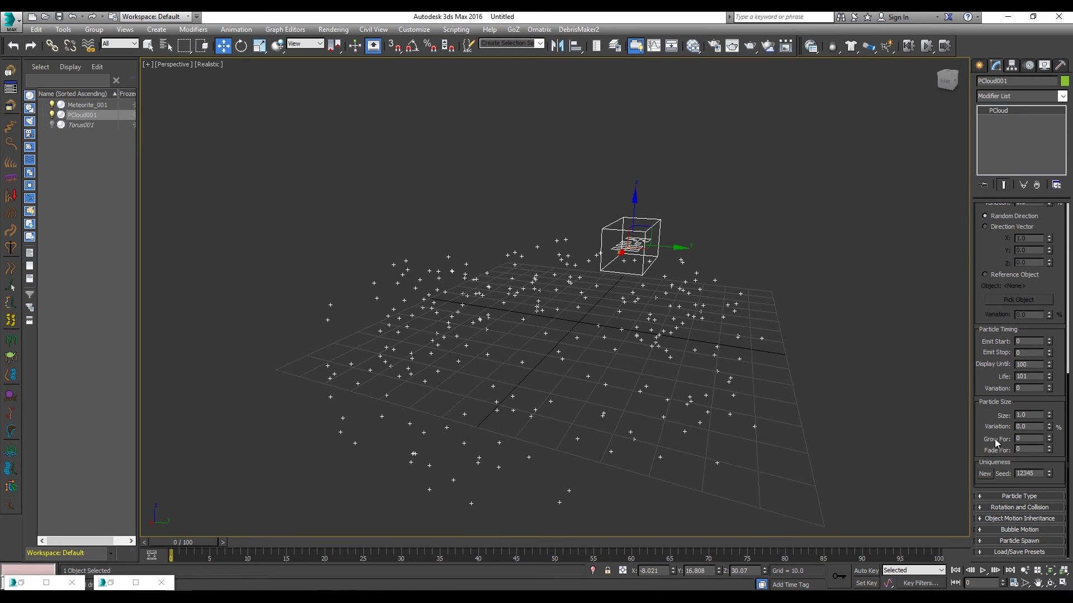
{"action": "left_click_drag", "start_coordinate": [969, 376], "coordinate": [883, 375]}
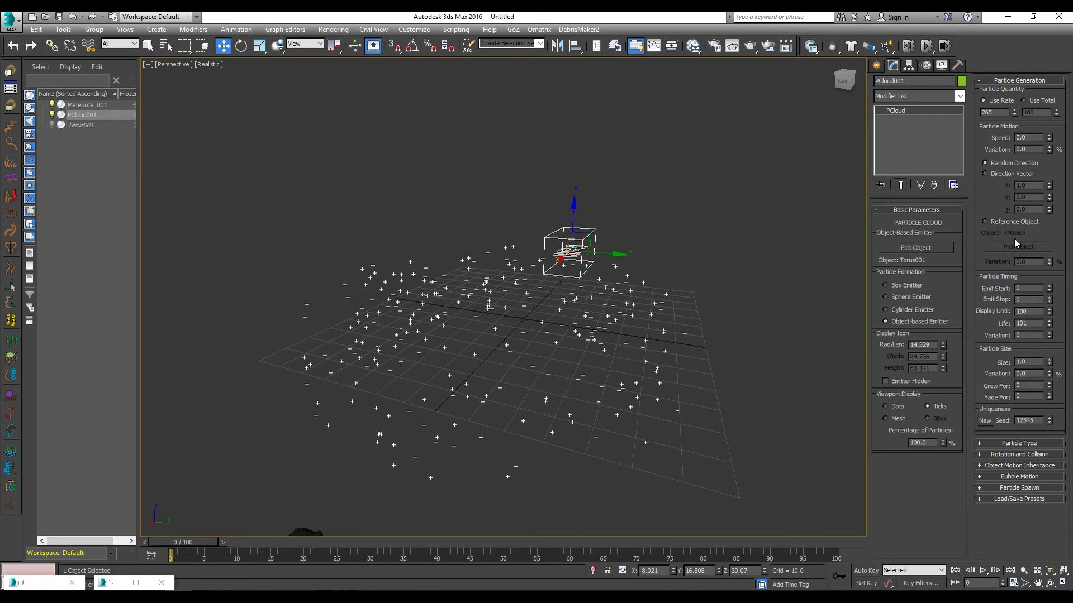
{"action": "left_click", "coordinate": [1023, 442]}
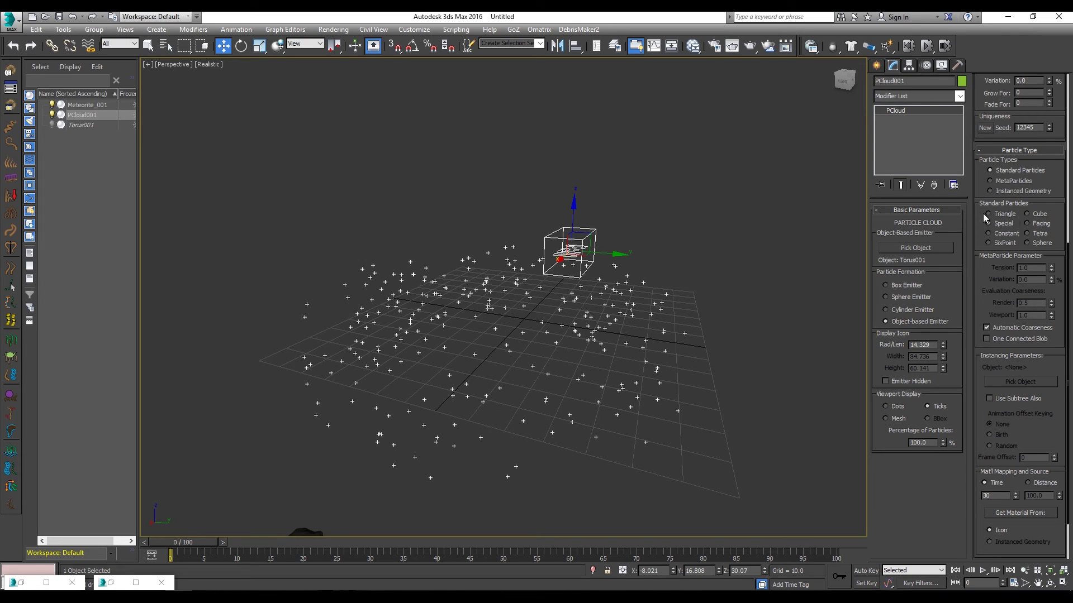
{"action": "left_click", "coordinate": [990, 191]}
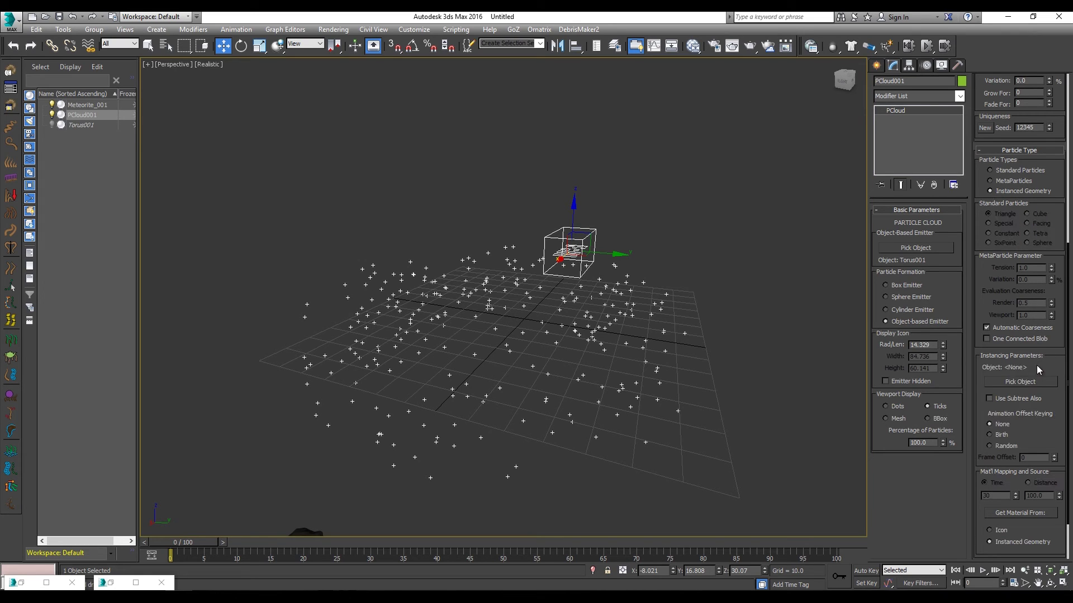
{"action": "left_click", "coordinate": [1026, 382]}
{"action": "left_click", "coordinate": [305, 532]}
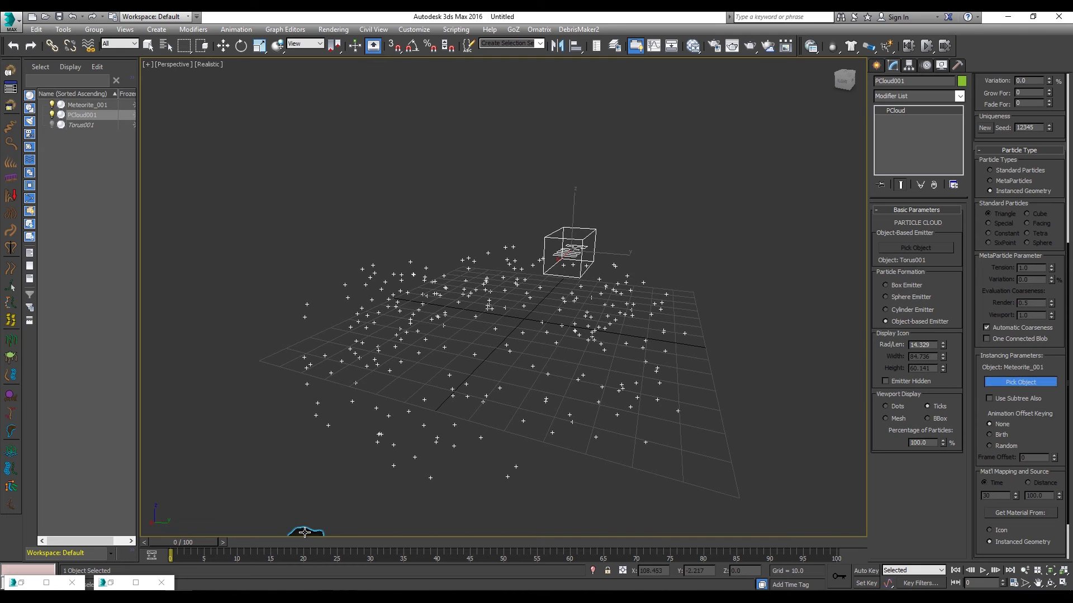
{"action": "key", "text": "w"}
Step: Test-render the PCloud's meteorite ring in V-Ray and close the frame buffer
{"action": "middle_click_drag", "start_coordinate": [514, 441], "coordinate": [475, 441], "text": "alt"}
{"action": "left_click", "coordinate": [768, 46]}
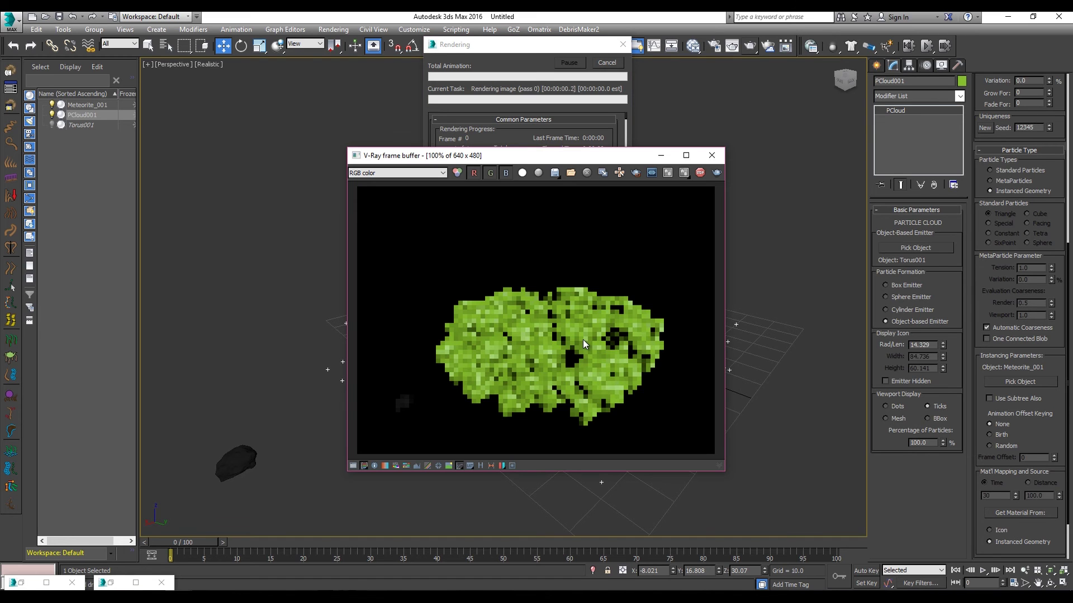
{"action": "scroll", "coordinate": [561, 367], "scroll_direction": "down", "scroll_amount": 1}
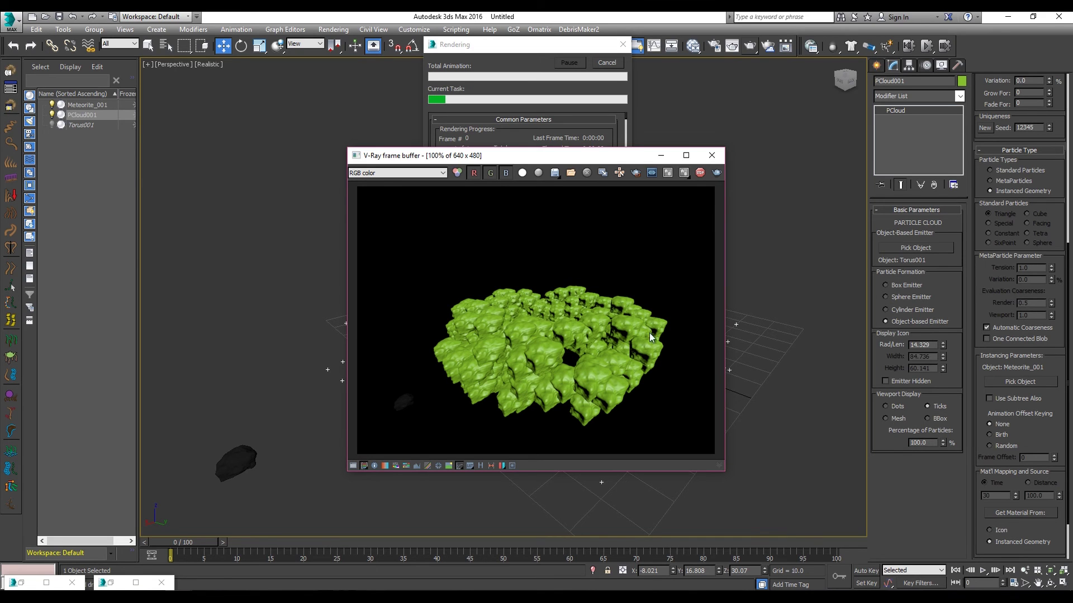
{"action": "left_click", "coordinate": [711, 155]}
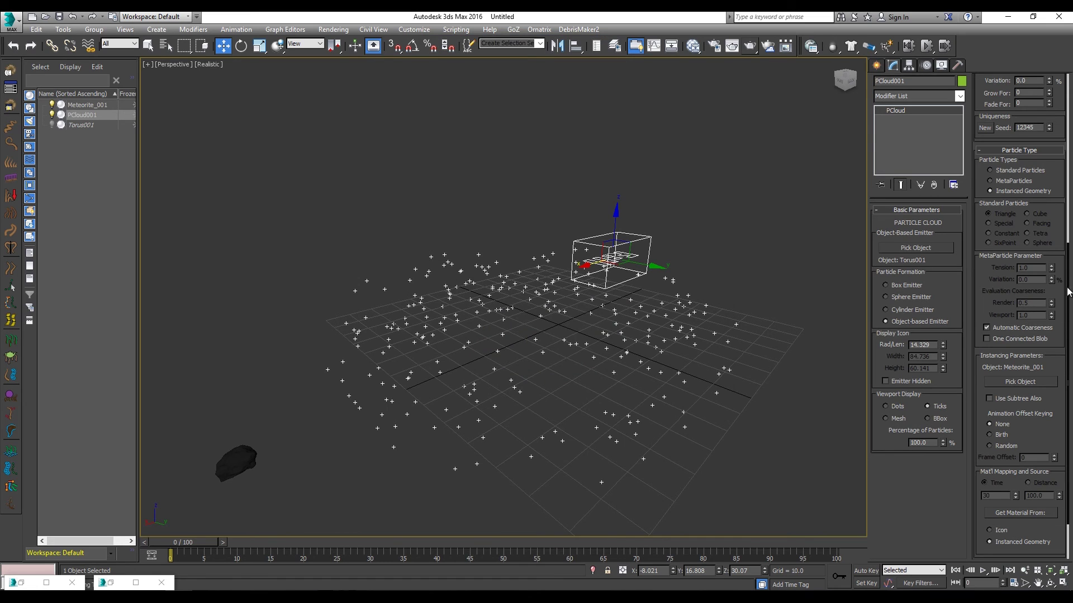
Step: Assign the dark meteorite material, Material #26 (VRayMtl), to the PCloud and minimize the Slate Material Editor
{"action": "scroll", "coordinate": [1067, 291], "scroll_direction": "up", "scroll_amount": 2}
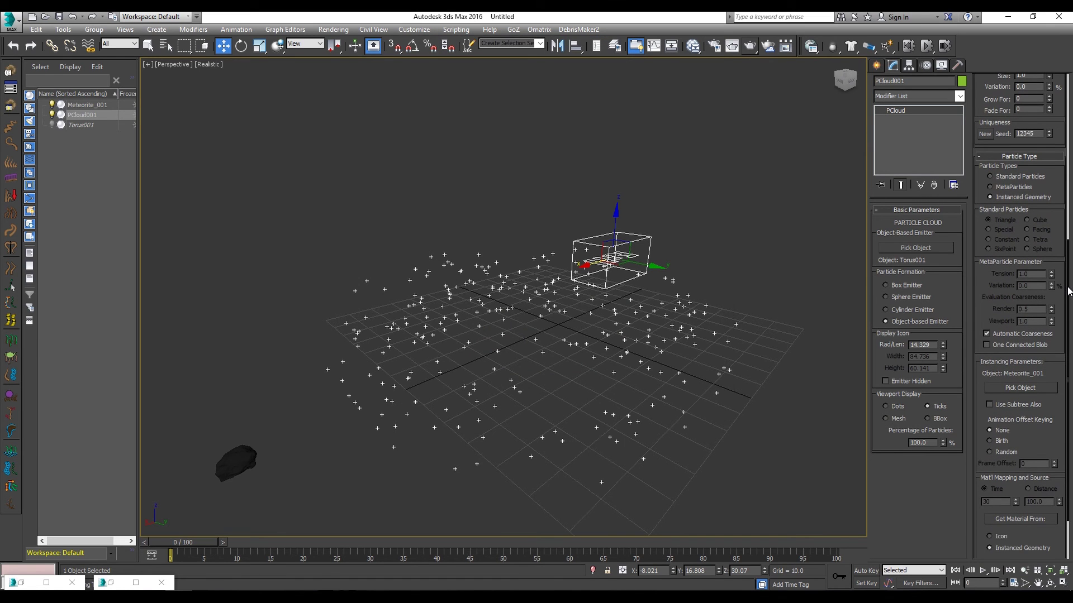
{"action": "key", "text": "m"}
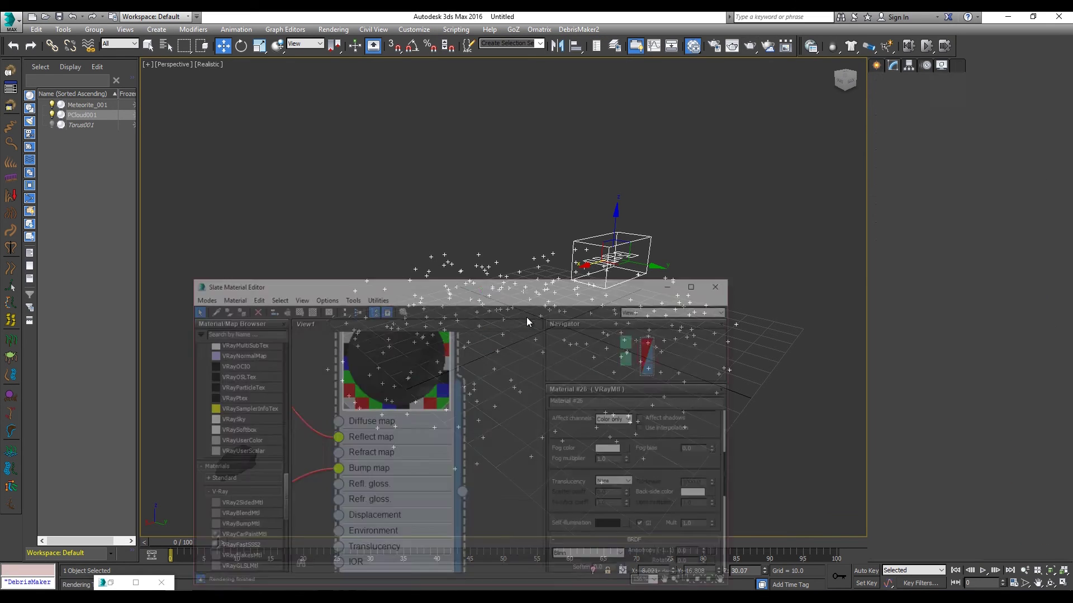
{"action": "left_click_drag", "start_coordinate": [576, 231], "coordinate": [563, 317]}
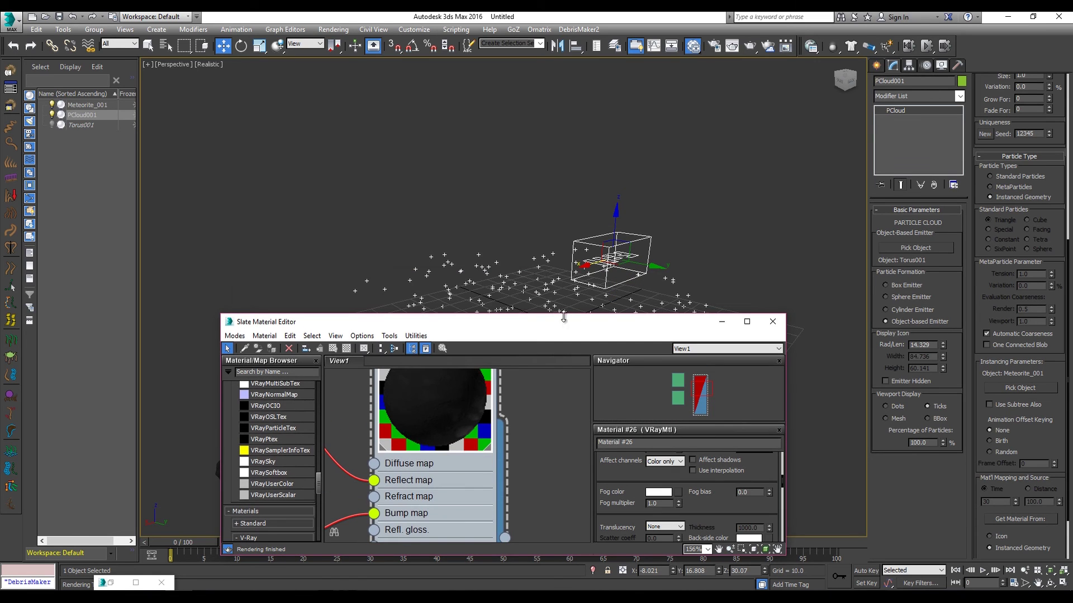
{"action": "left_click_drag", "start_coordinate": [506, 531], "coordinate": [613, 260]}
{"action": "left_click_drag", "start_coordinate": [505, 538], "coordinate": [575, 291]}
{"action": "left_click", "coordinate": [746, 321]}
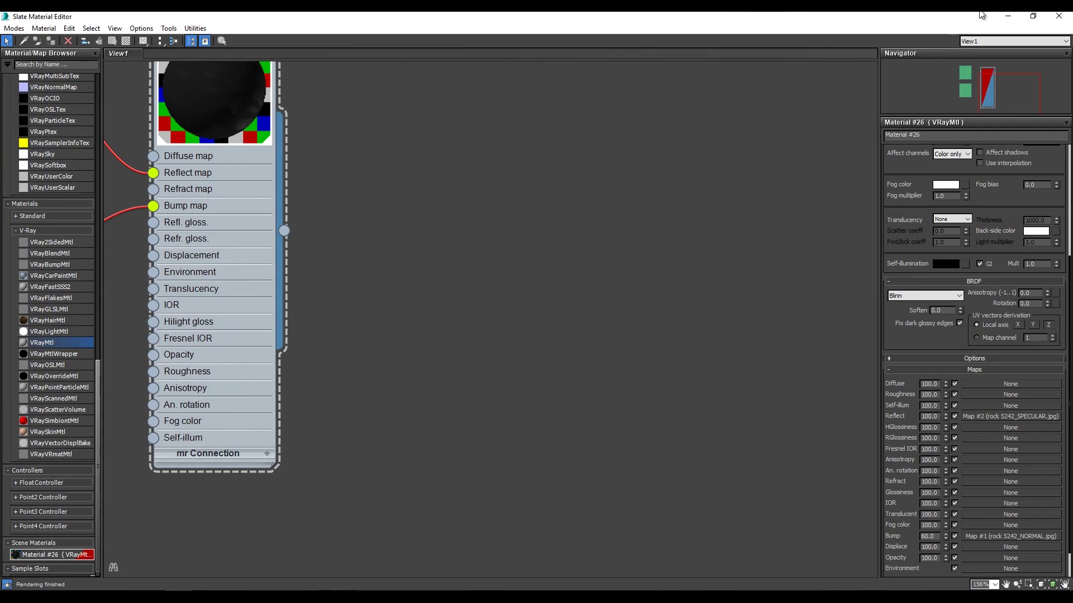
{"action": "left_click", "coordinate": [1008, 16]}
Step: Render the PCloud with its new material, close the frame buffer and cancel the render
{"action": "left_click", "coordinate": [751, 48]}
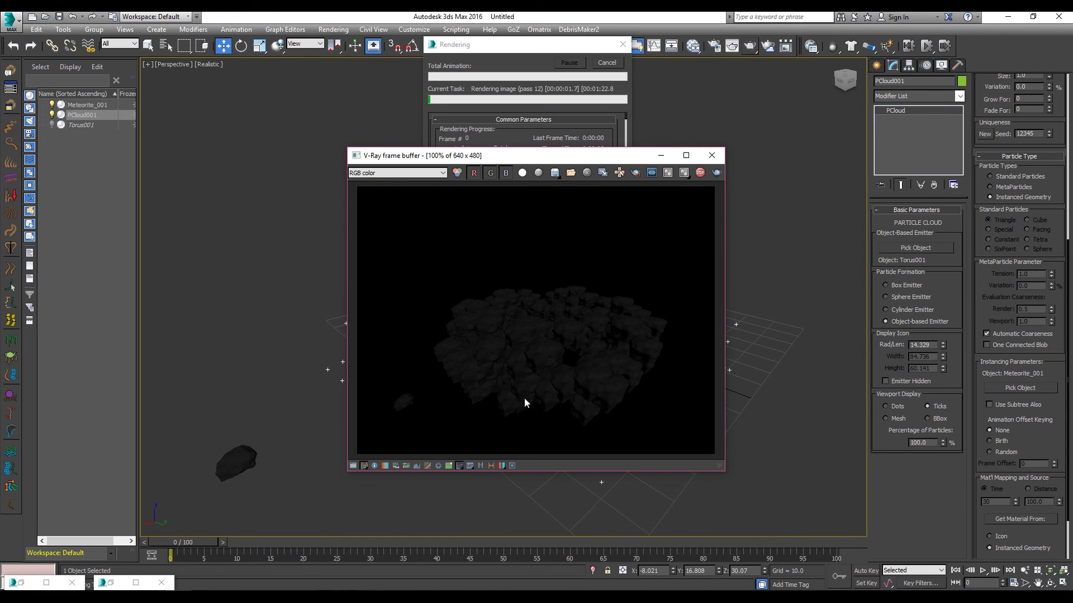
{"action": "left_click", "coordinate": [711, 155]}
{"action": "left_click", "coordinate": [607, 62]}
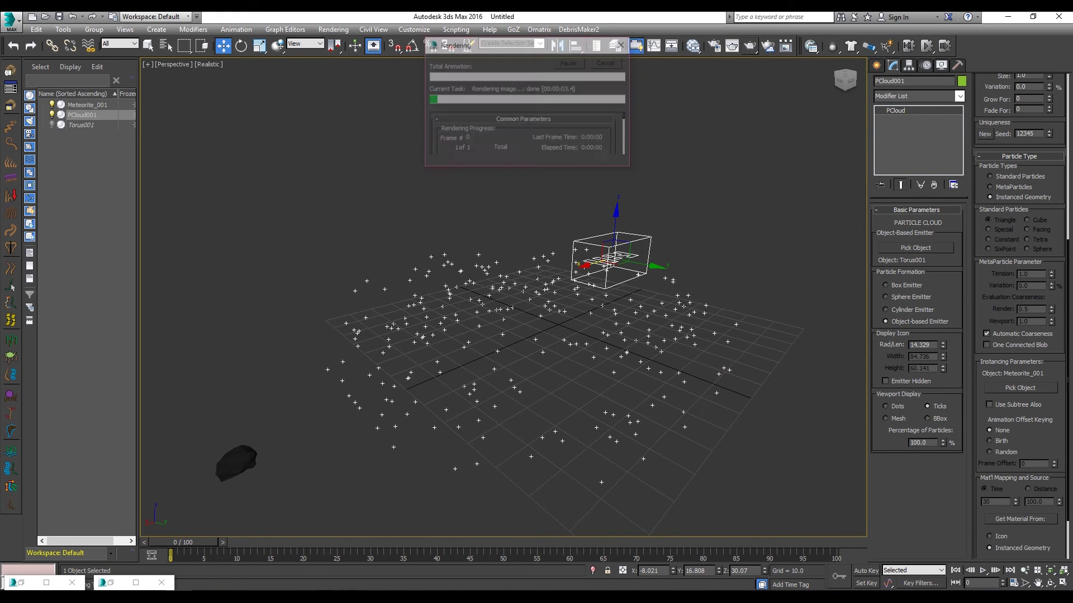
Step: Set the PCloud's particle rate to 230 and its particle size variation to 0.17%
{"action": "left_click_drag", "start_coordinate": [1068, 261], "coordinate": [1069, 191]}
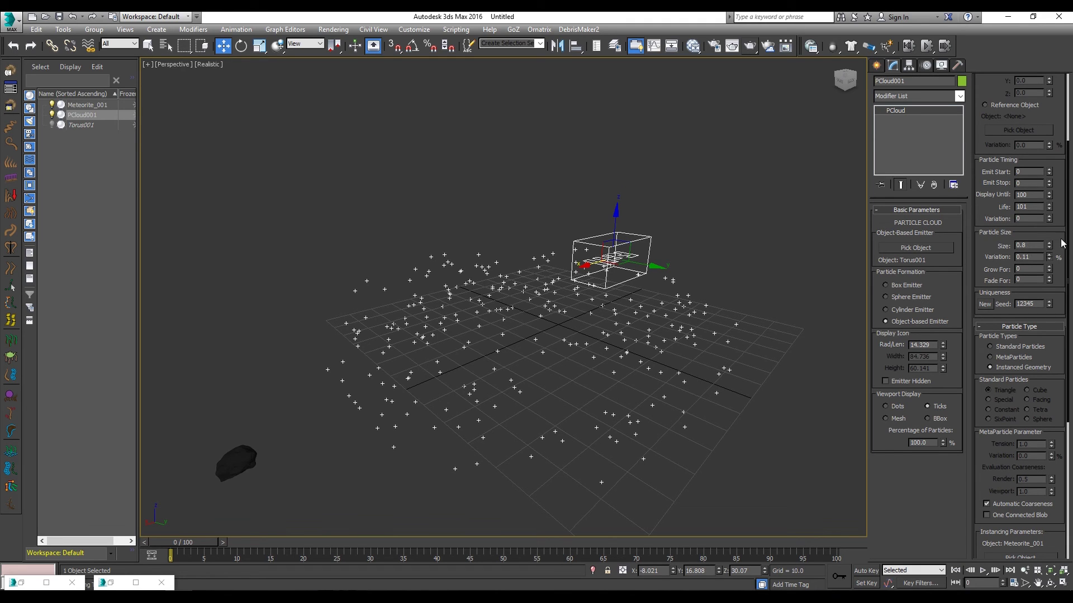
{"action": "left_click_drag", "start_coordinate": [1070, 228], "coordinate": [1014, 136]}
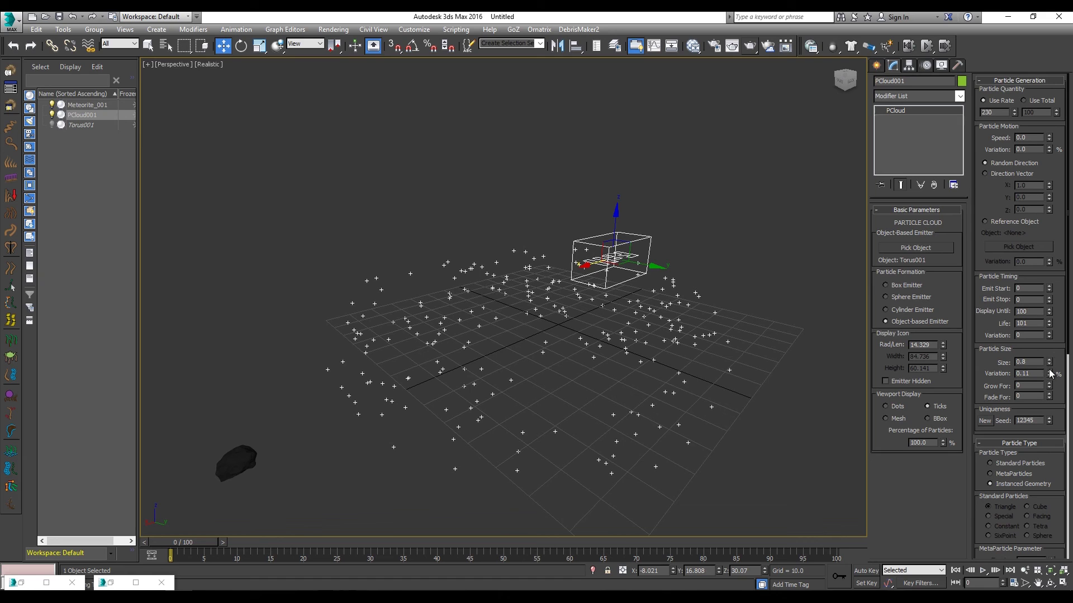
{"action": "mouse_move", "coordinate": [1059, 316]}
{"action": "left_mouse_down"}
{"action": "mouse_move", "coordinate": [1060, 194]}
{"action": "mouse_move", "coordinate": [1045, 310]}
{"action": "left_mouse_up"}
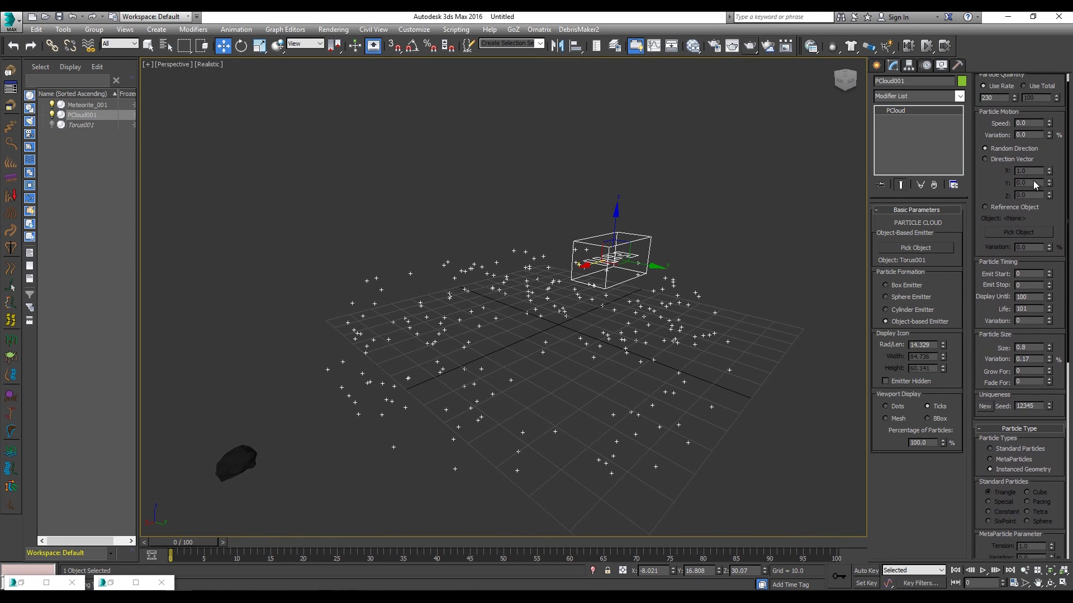
Step: In the PCloud's rotation and collision settings, set the spin time to 10012 and the spin phase variation to 2.12%
{"action": "scroll", "coordinate": [1037, 442], "scroll_direction": "down", "scroll_amount": 5}
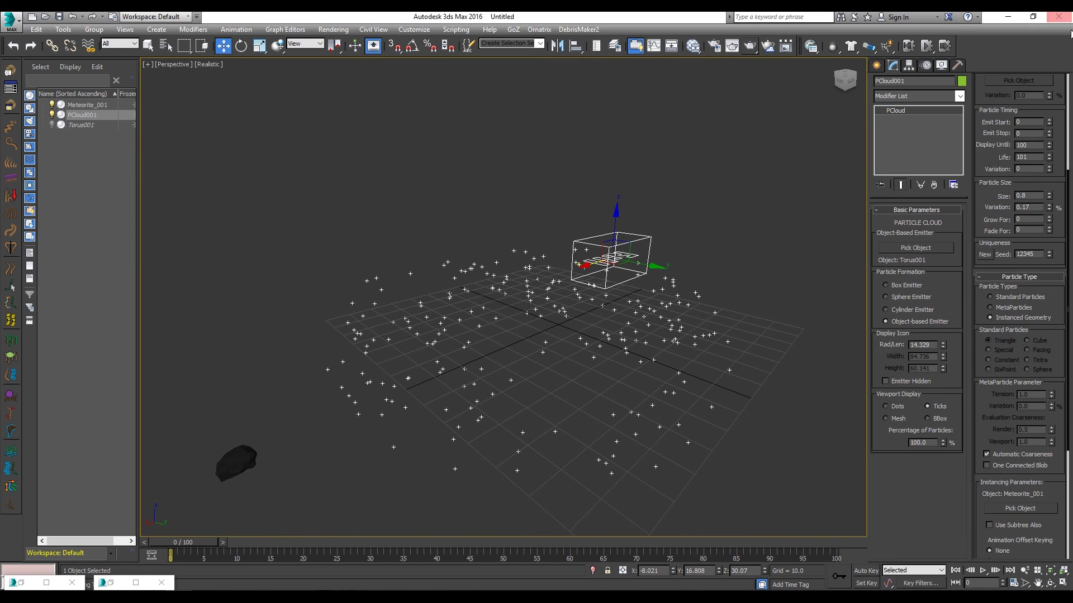
{"action": "scroll", "coordinate": [1050, 501], "scroll_direction": "down", "scroll_amount": 6}
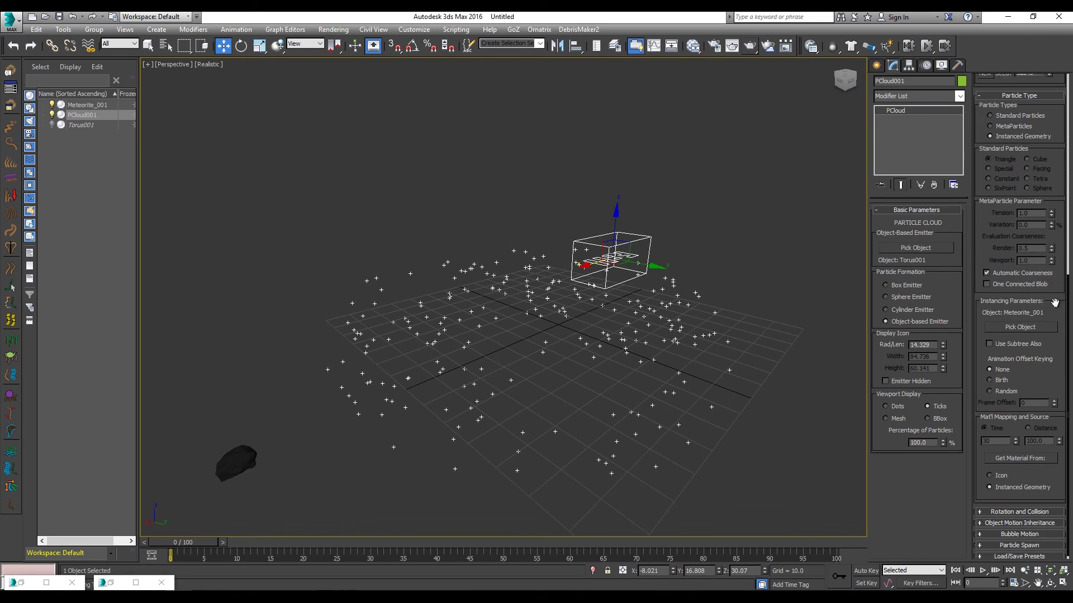
{"action": "left_click", "coordinate": [1039, 509]}
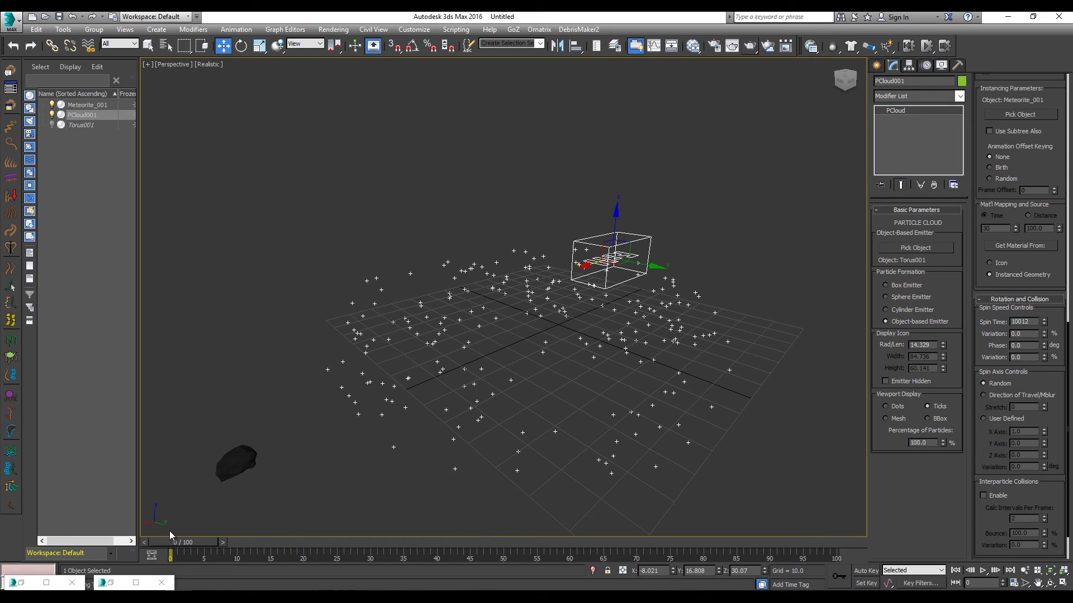
{"action": "scroll", "coordinate": [1042, 358], "scroll_direction": "down", "scroll_amount": 2}
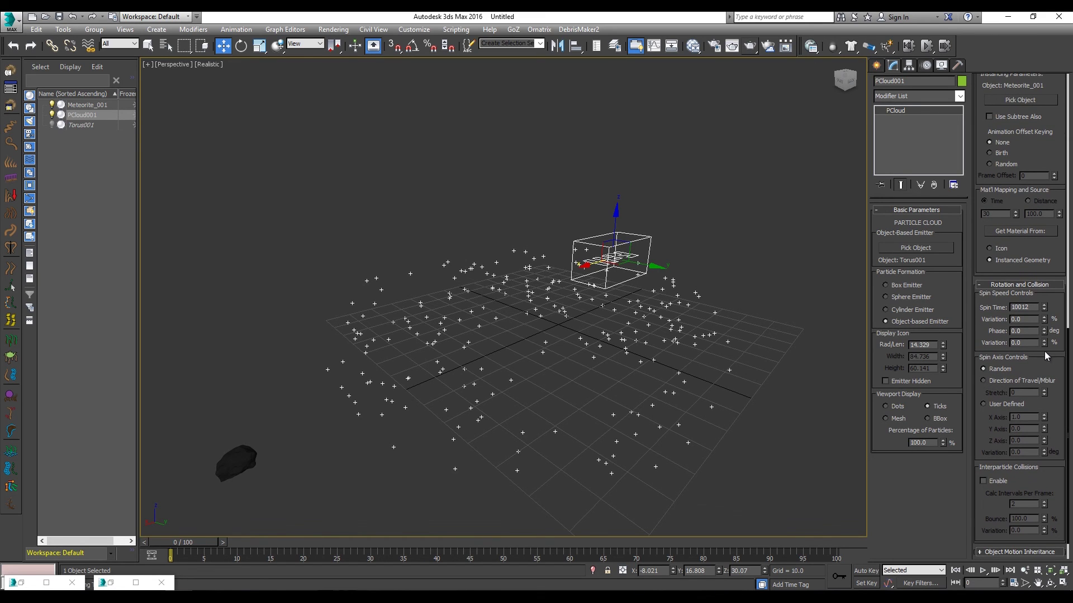
{"action": "left_click_drag", "start_coordinate": [1052, 231], "coordinate": [1057, 372]}
Step: Test-render the meteorite ring with the adjusted spin phase variation, then close the frame buffer and cancel the render
{"action": "left_click", "coordinate": [750, 46]}
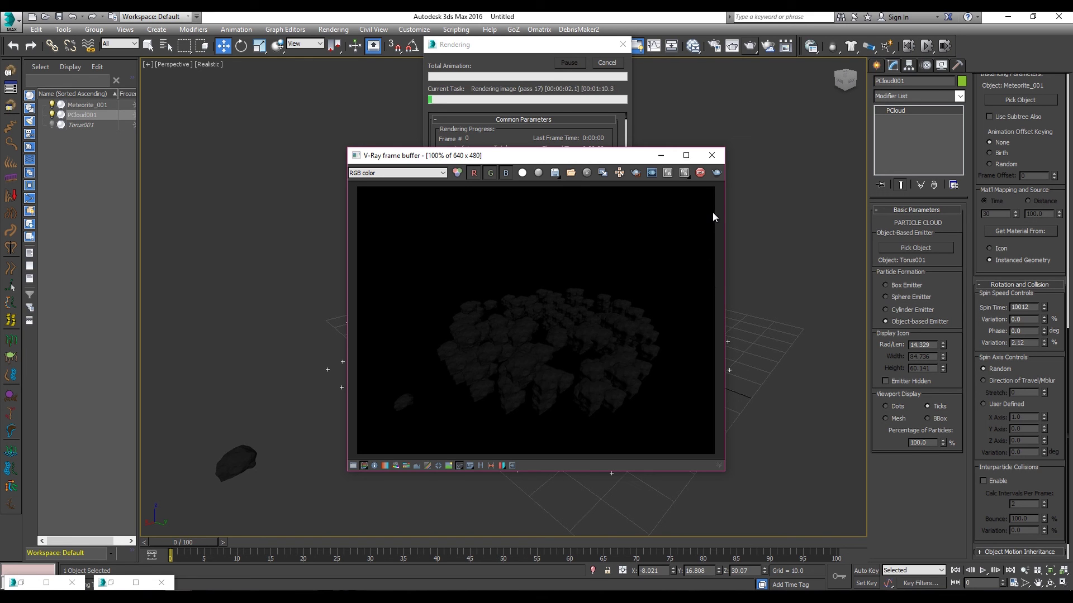
{"action": "left_click", "coordinate": [711, 156]}
{"action": "left_click", "coordinate": [607, 62]}
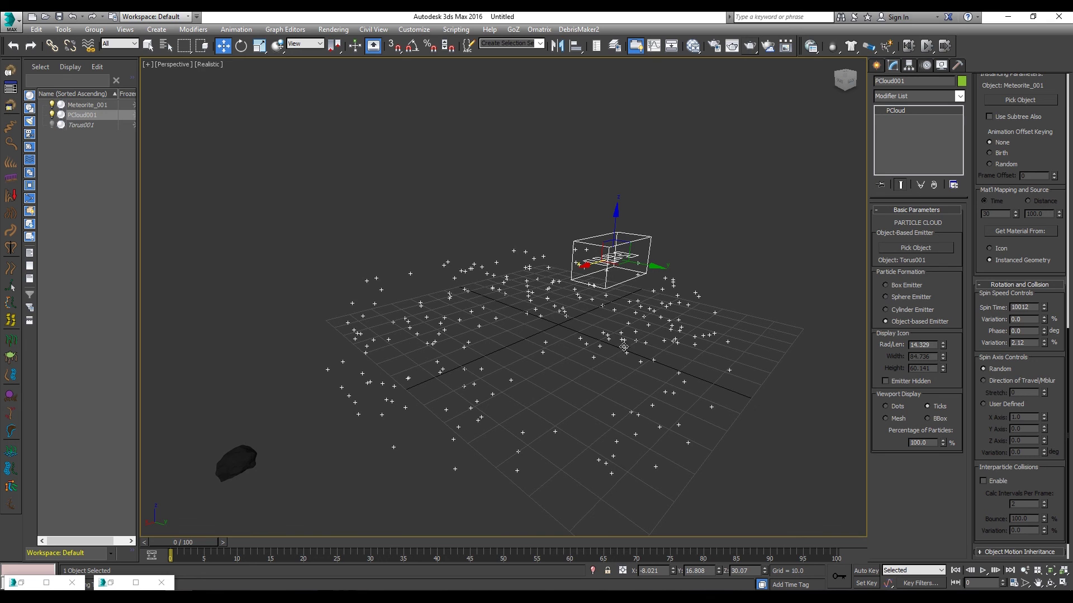